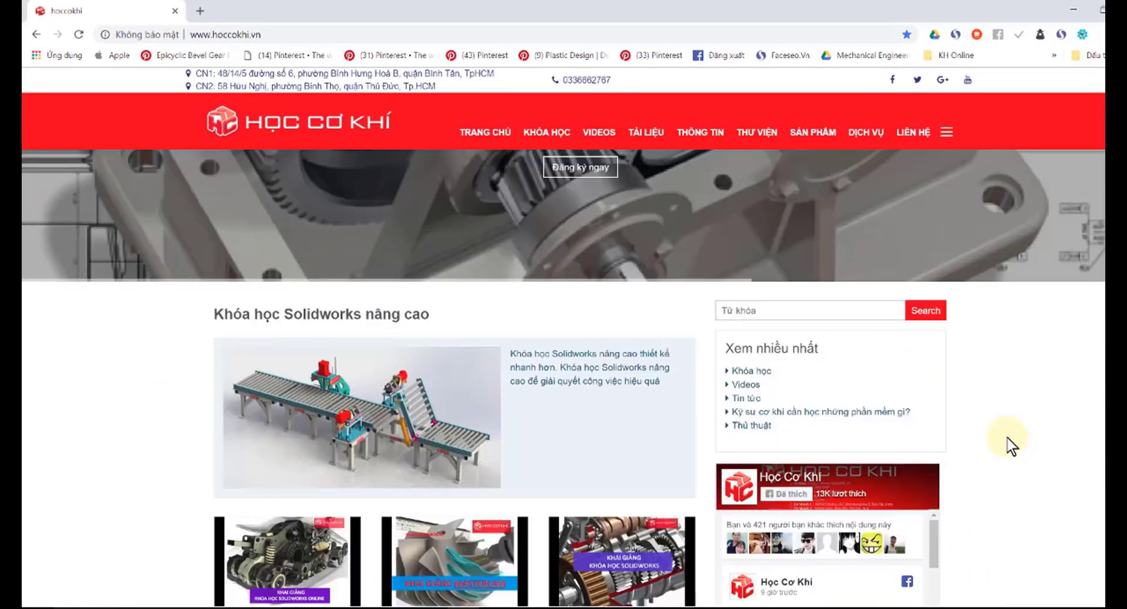
- Scroll down and back up through the hoccokhi.vn course listings
scroll(1008, 444, down, 3)
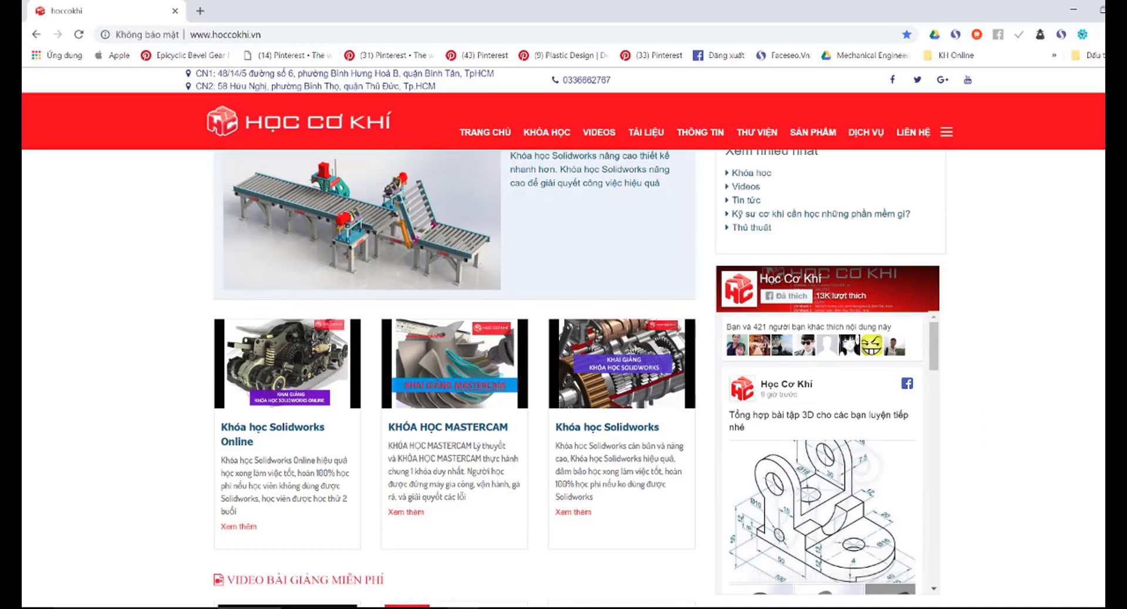
scroll(1024, 440, up, 4)
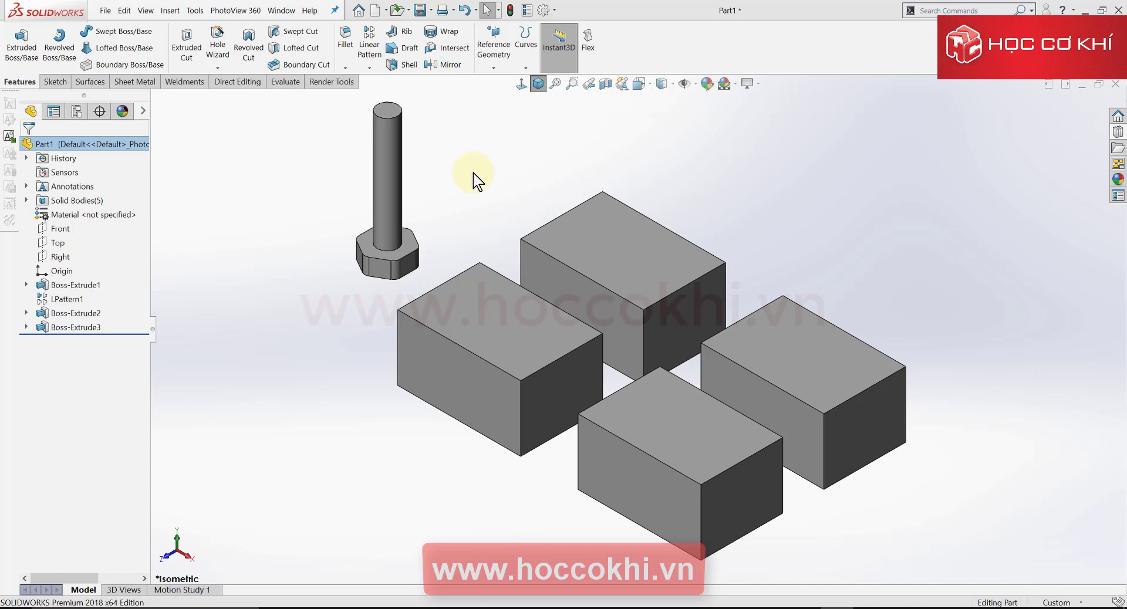
- Preview a 10 mm constant-size fillet on the vertical and two top edges at the front box's corner
click(348, 43)
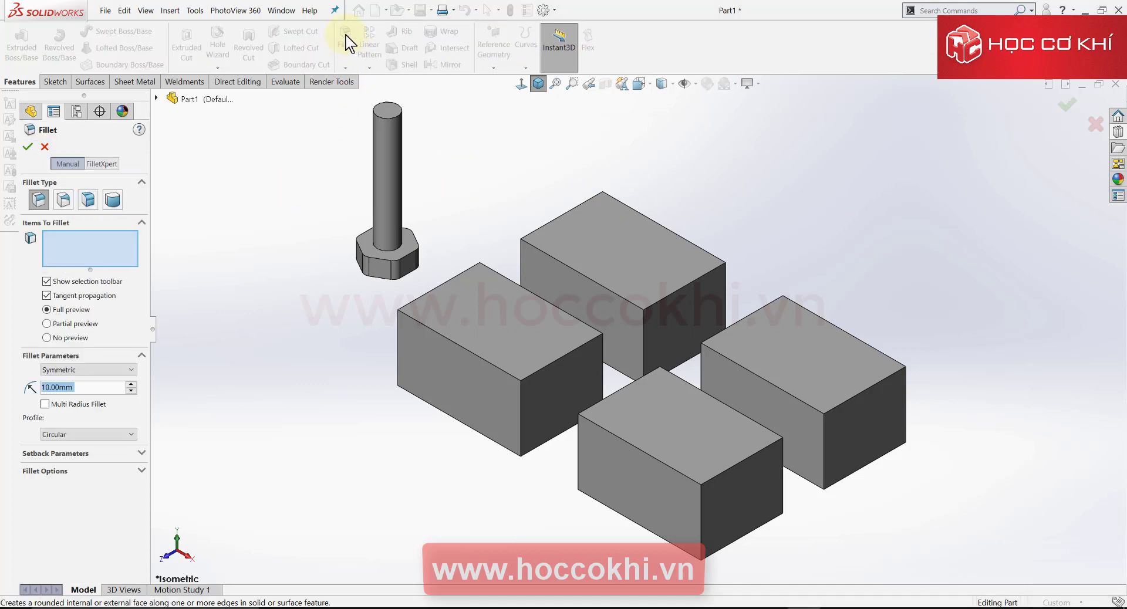
click(38, 199)
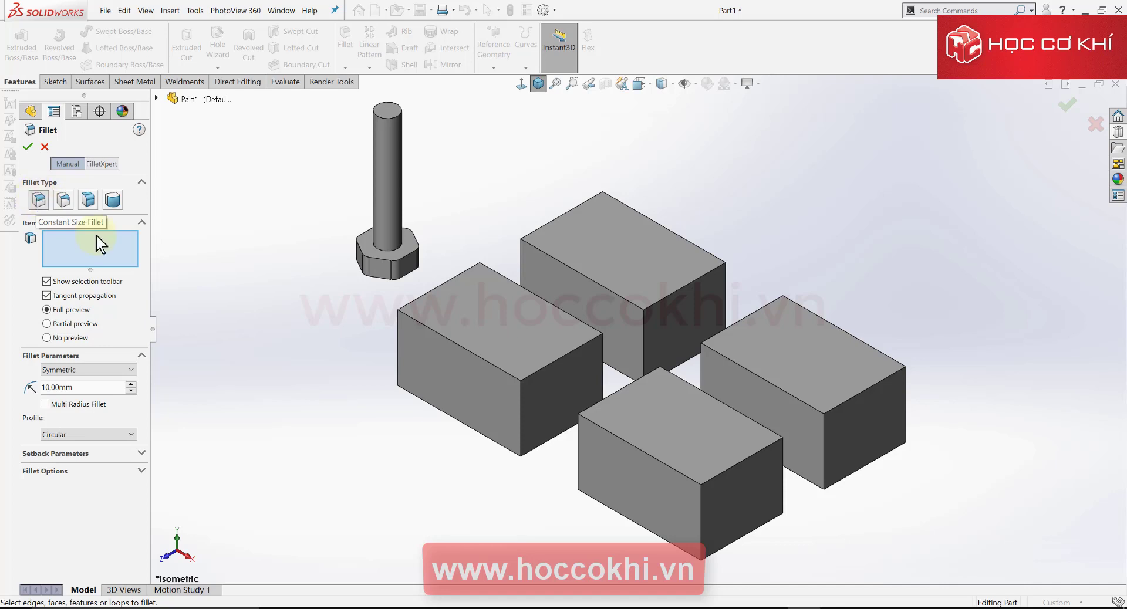
scroll(730, 540, down, 4)
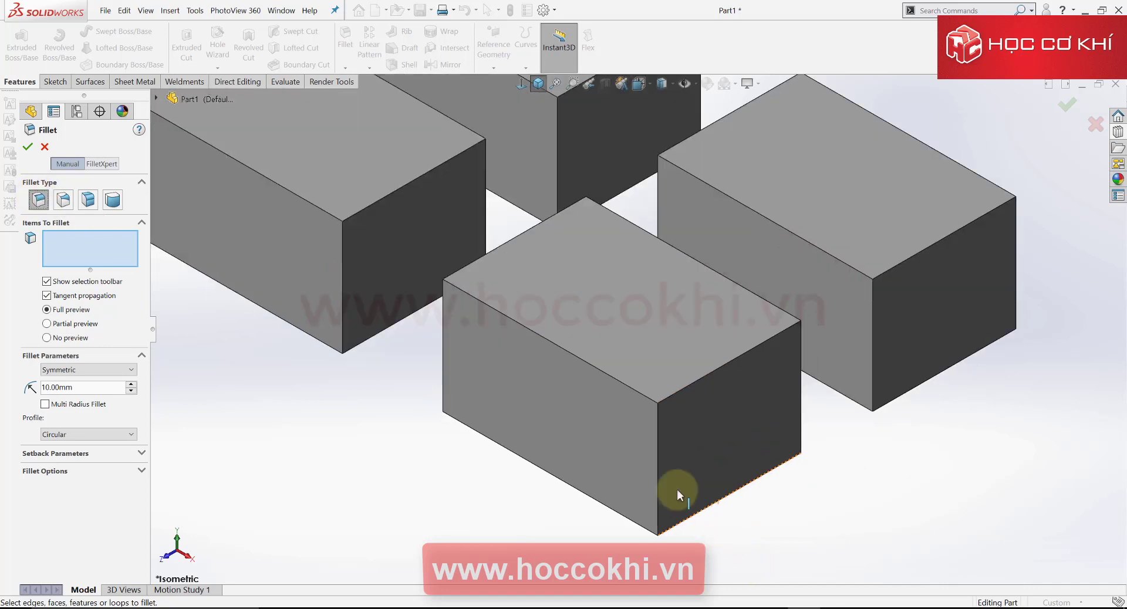
click(657, 418)
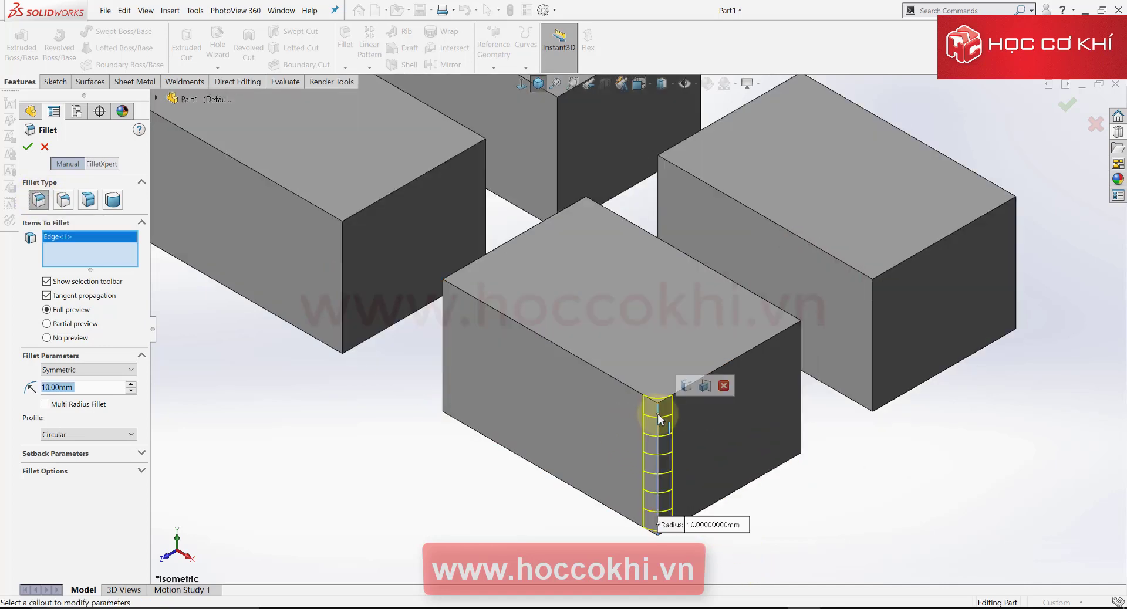
click(738, 359)
click(624, 383)
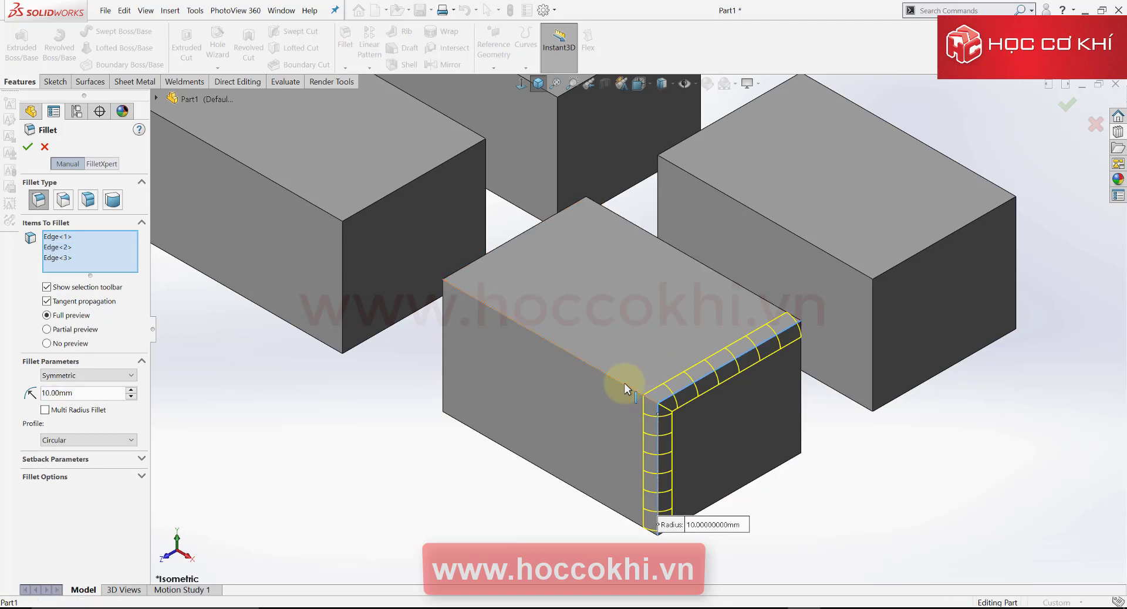
scroll(624, 383, down, 3)
scroll(648, 386, down, 3)
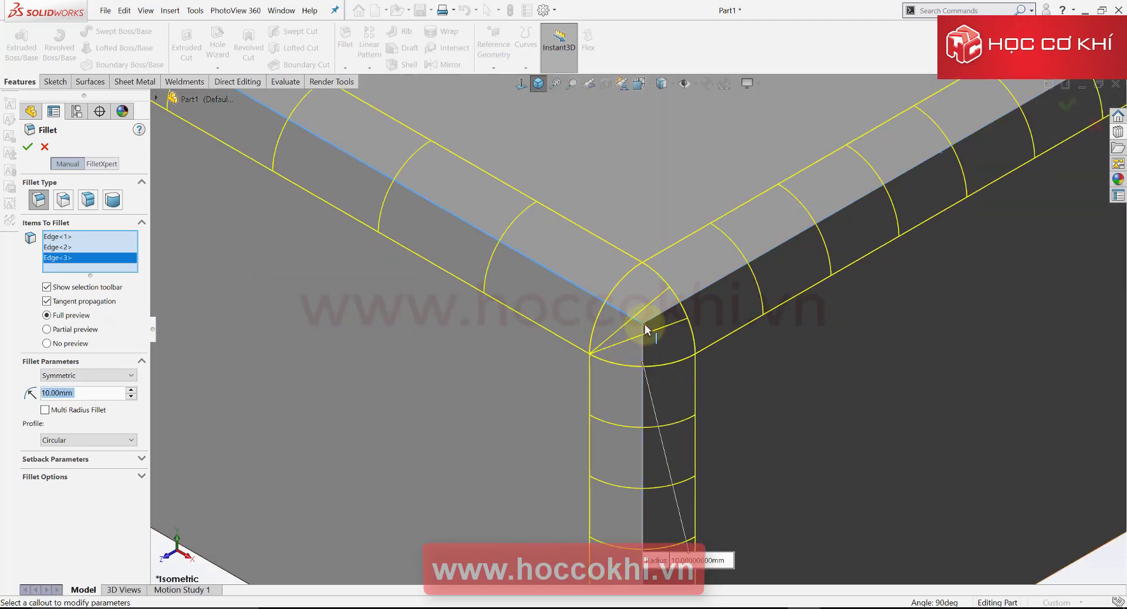
scroll(577, 368, up, 1)
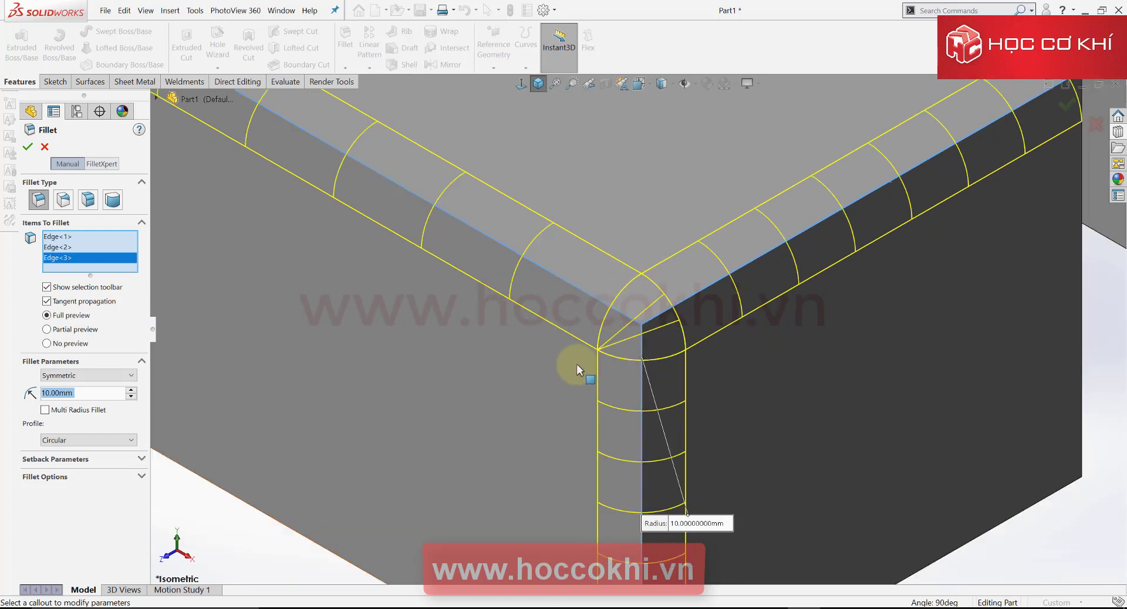
scroll(576, 364, up, 1)
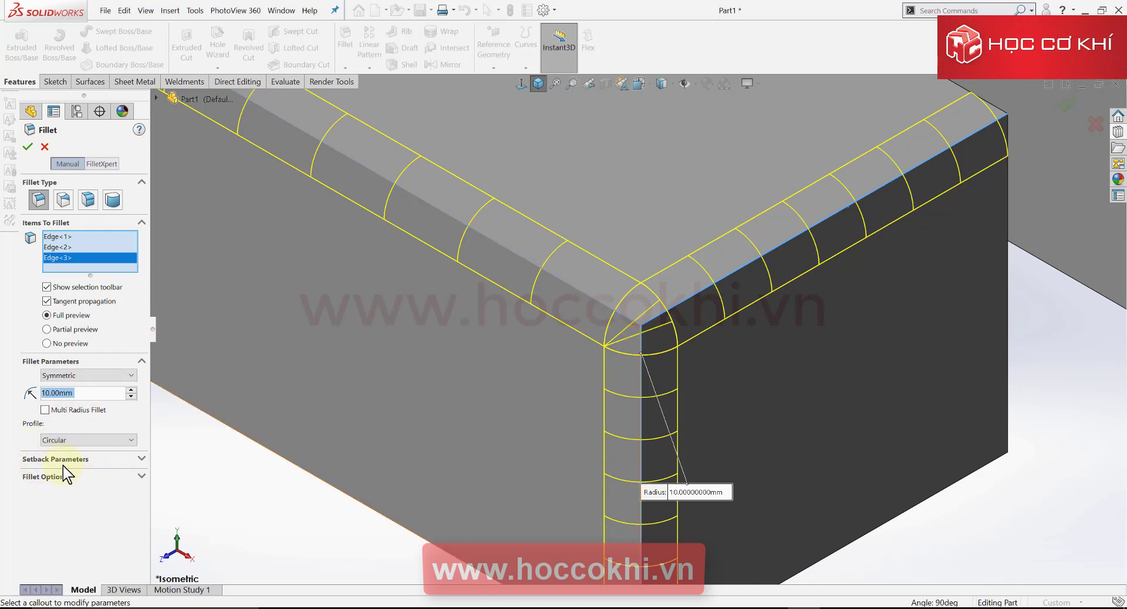
- Add the three-edge corner as setback Vertex<1>, giving edges E1, E2 and E3 10 mm setbacks
click(142, 460)
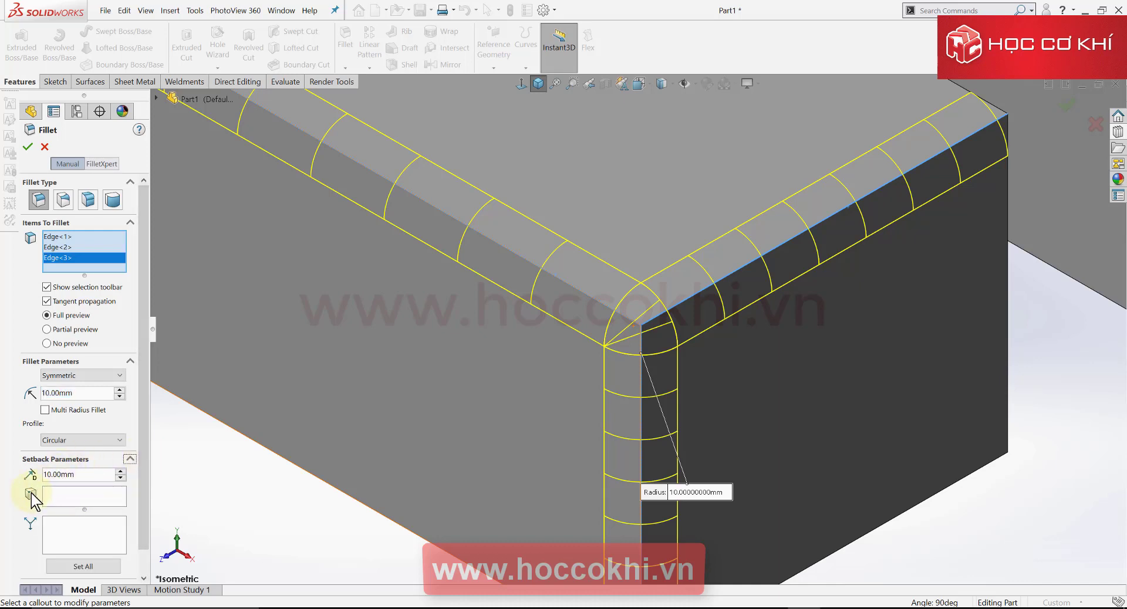
click(46, 497)
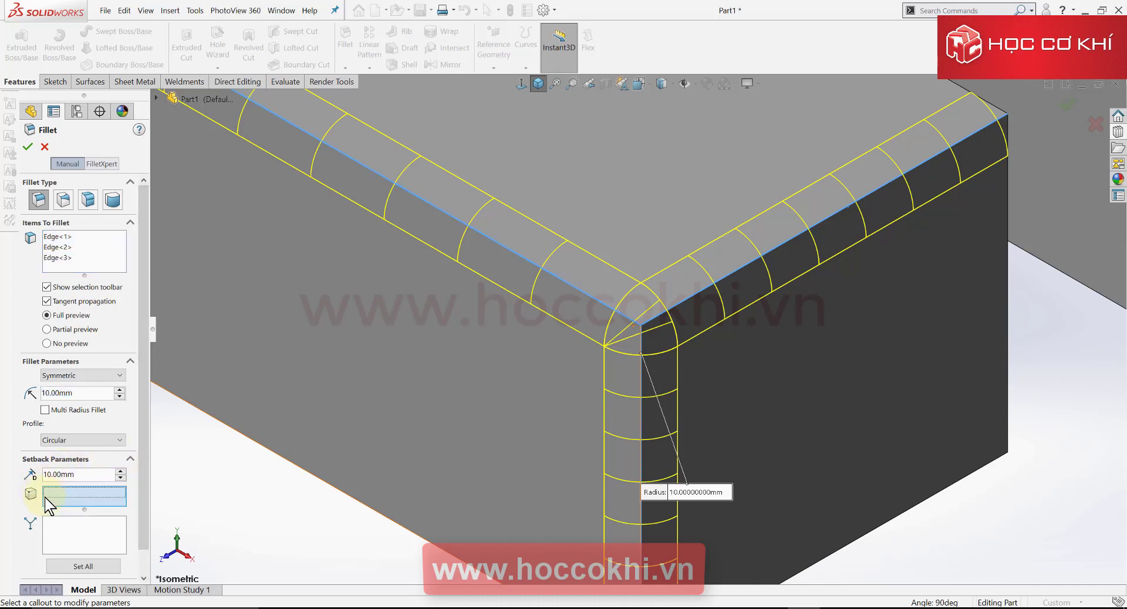
click(642, 326)
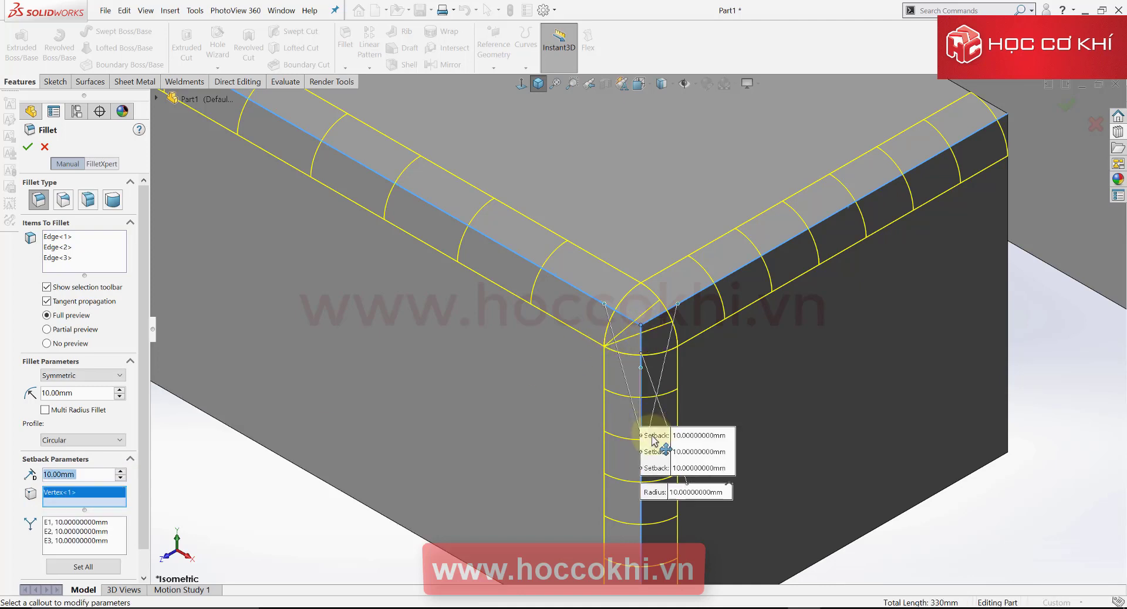
drag(653, 440, 480, 206)
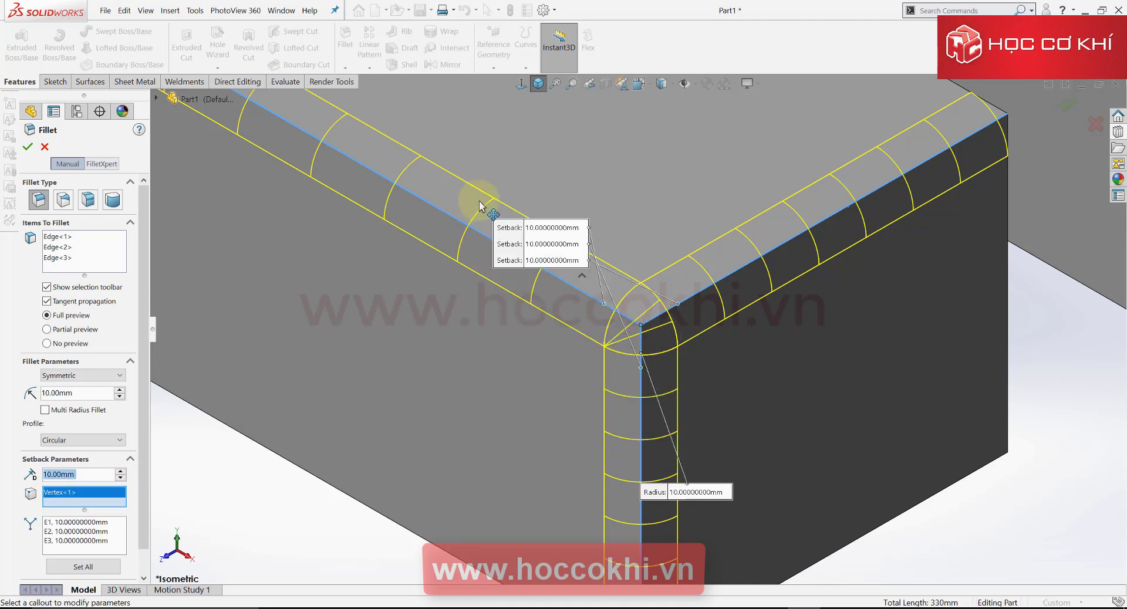
drag(480, 205, 332, 331)
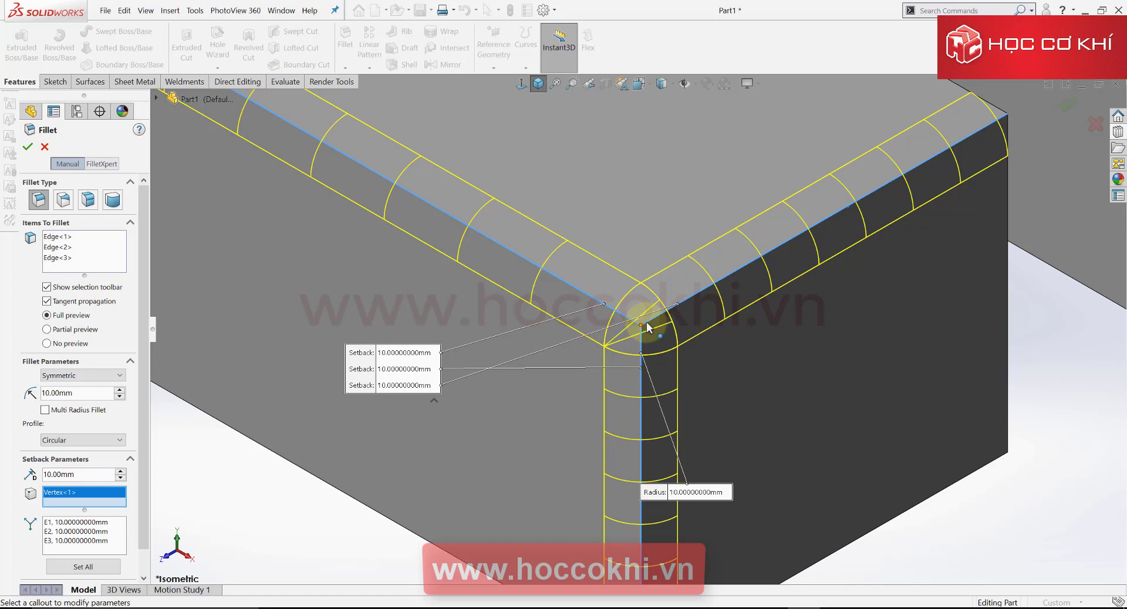
scroll(143, 426, down, 1)
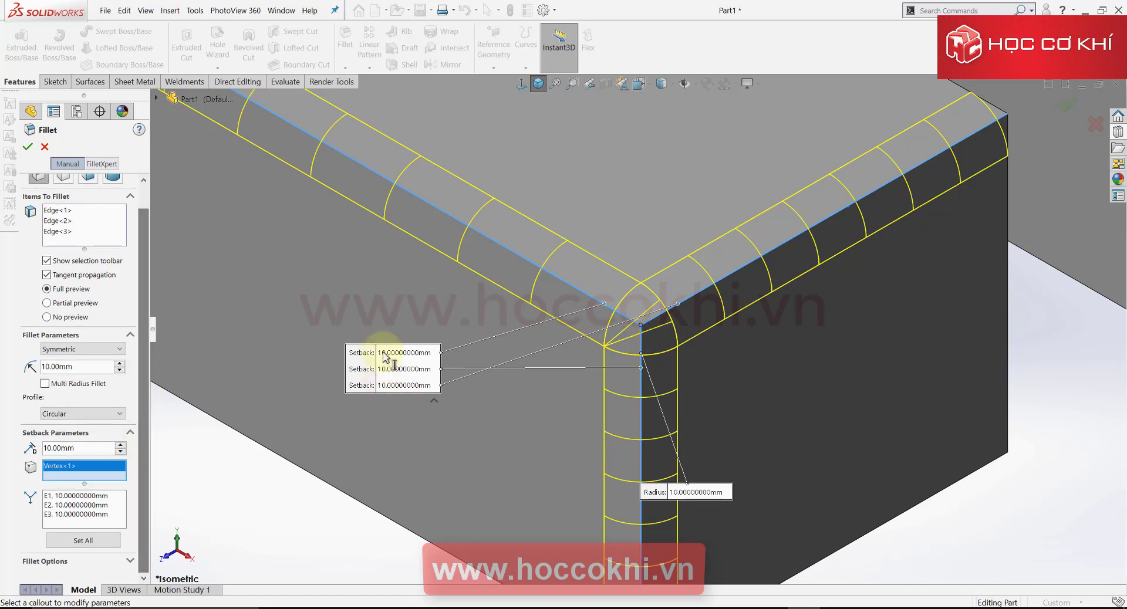
click(66, 495)
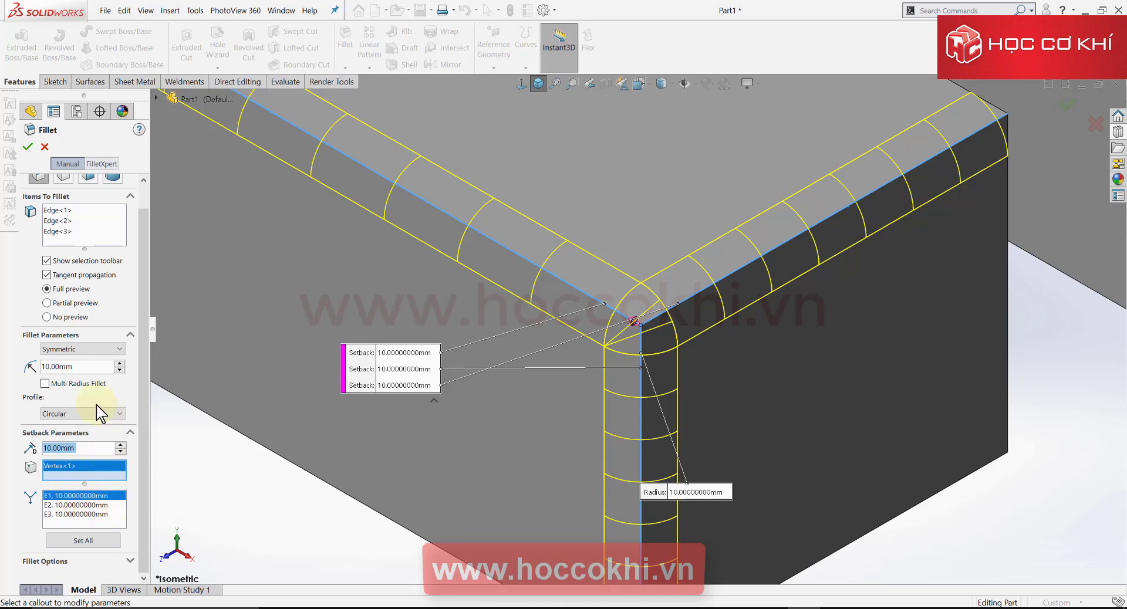
click(88, 366)
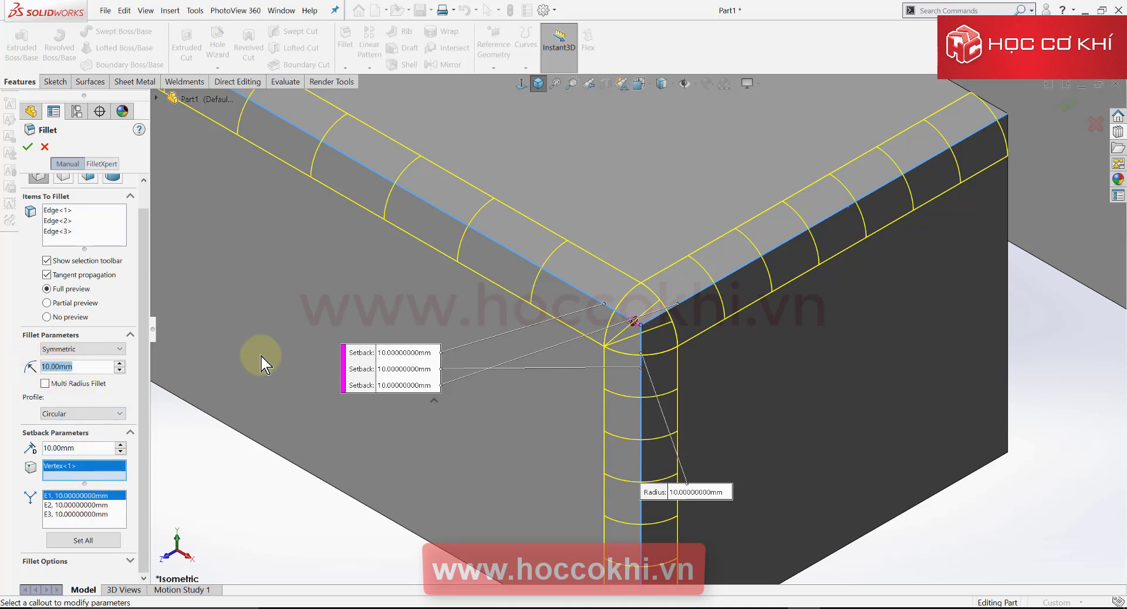
middle_drag(261, 358, 393, 317)
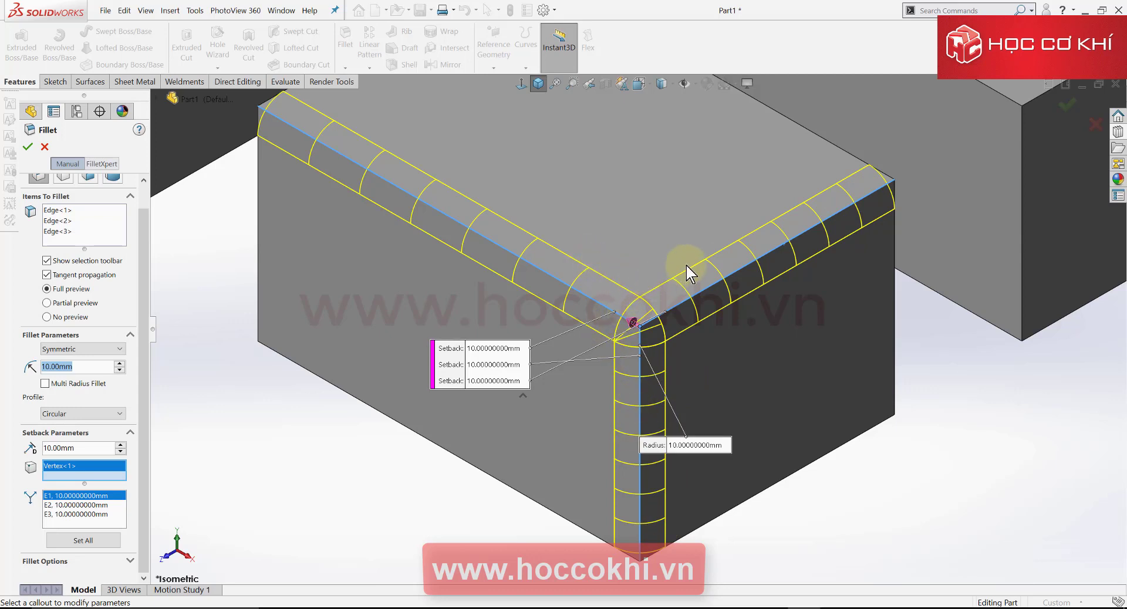
click(476, 350)
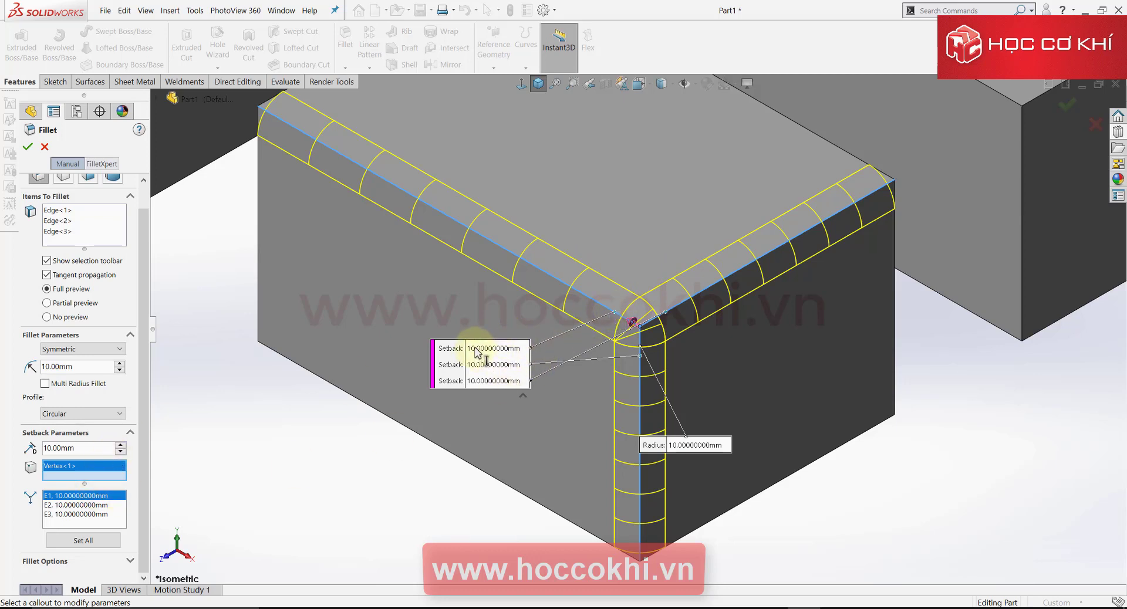
click(64, 495)
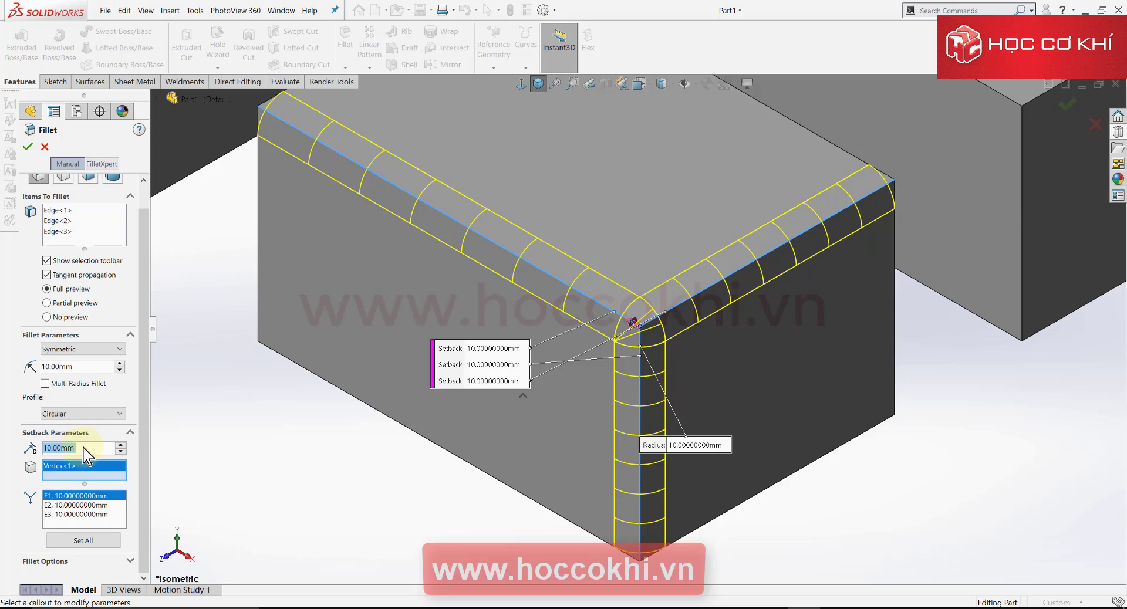
- Enter setback distances of 30, 40 and 50 mm on edges E1, E2 and E3
text(3)
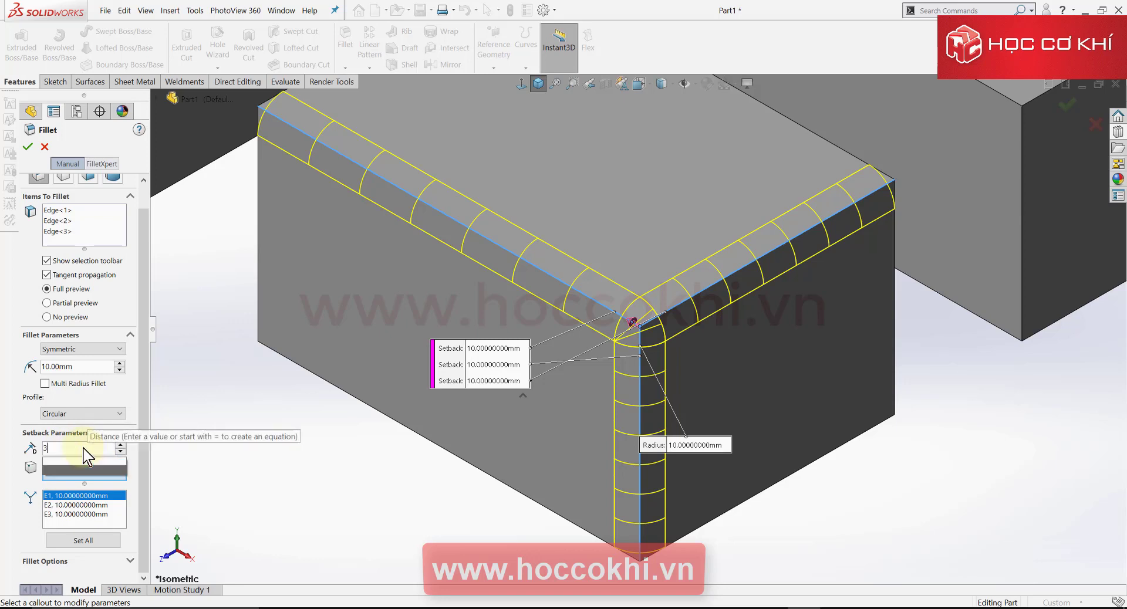
text(0)
key(Return)
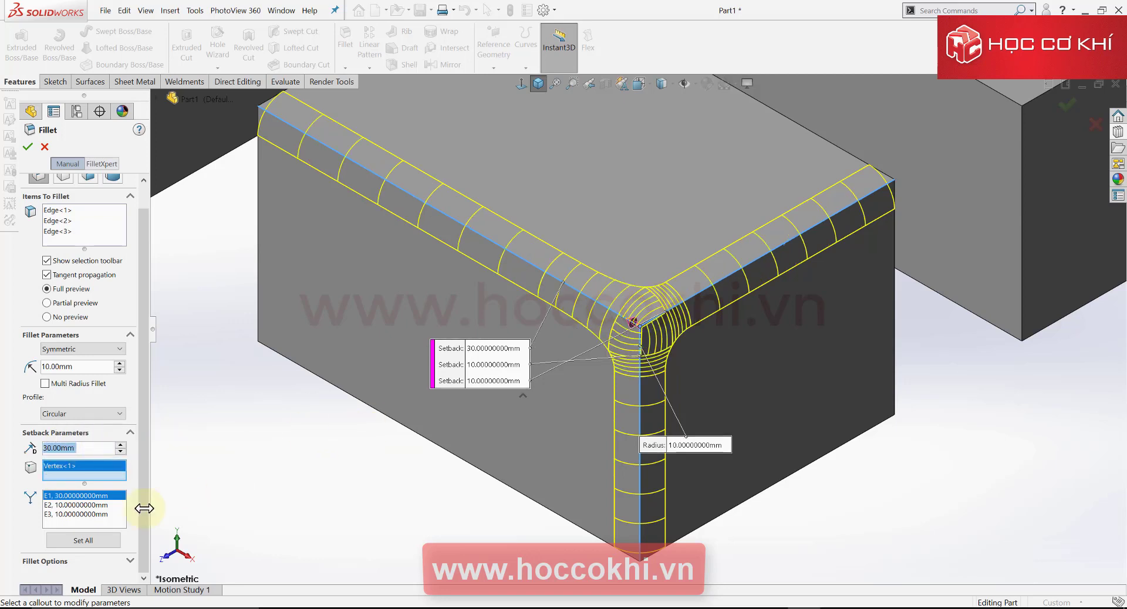
click(65, 506)
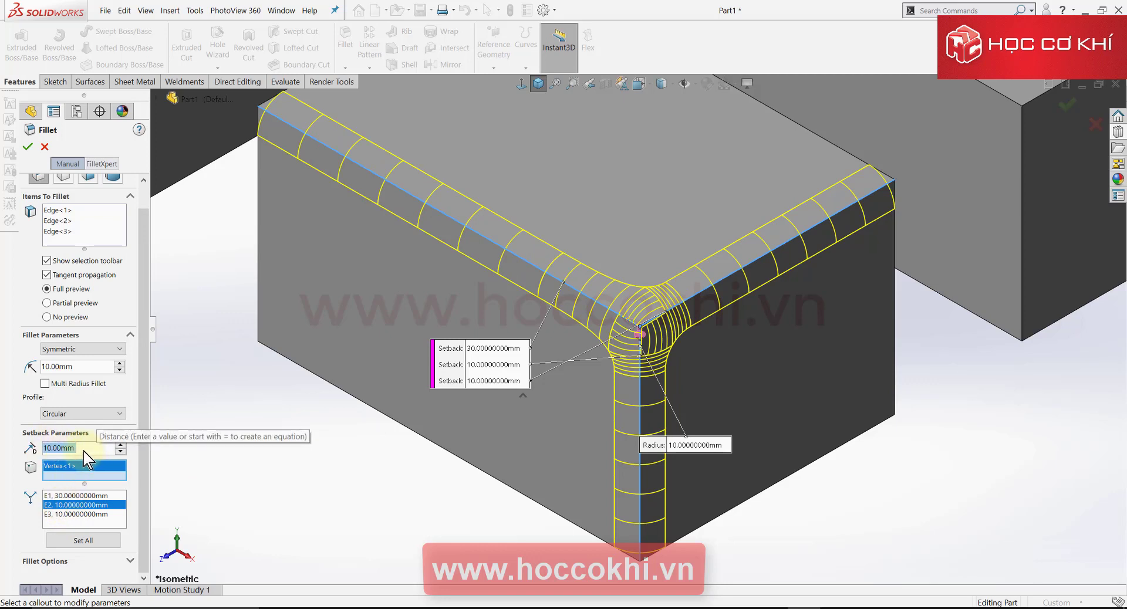
text(40)
key(Return)
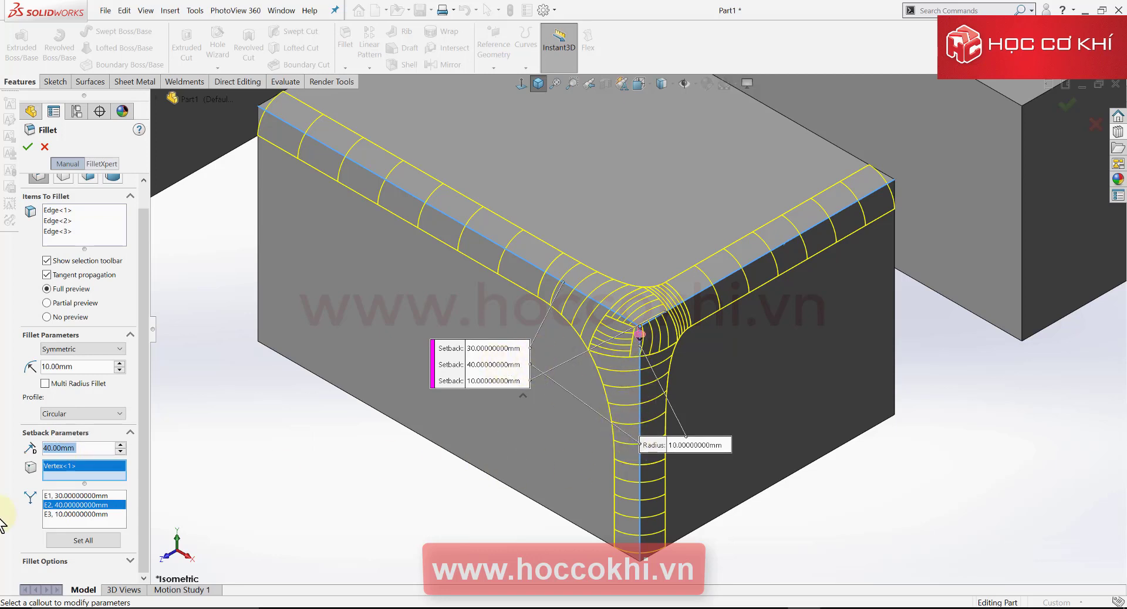
click(72, 515)
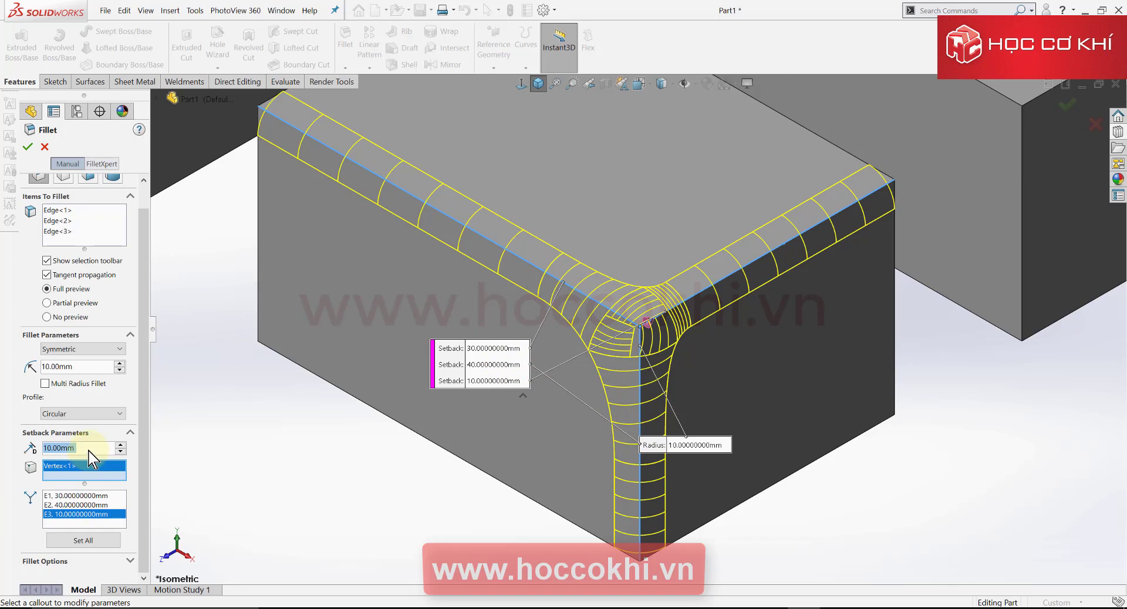
text(50)
key(Return)
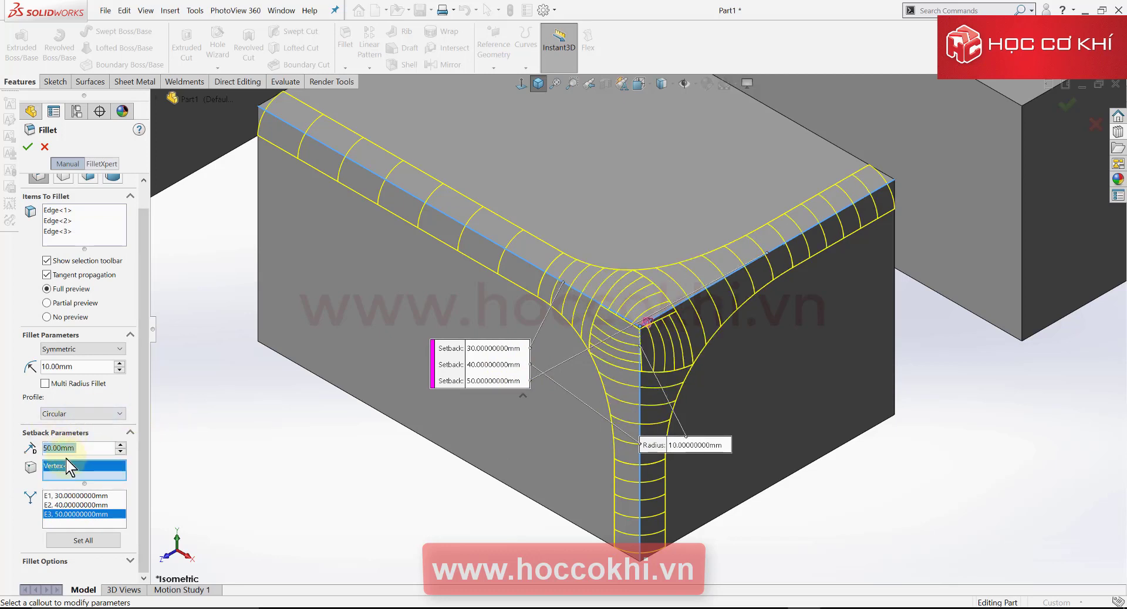
- Apply E1's 30 mm setback to all three edges with Set All
drag(408, 326, 367, 311)
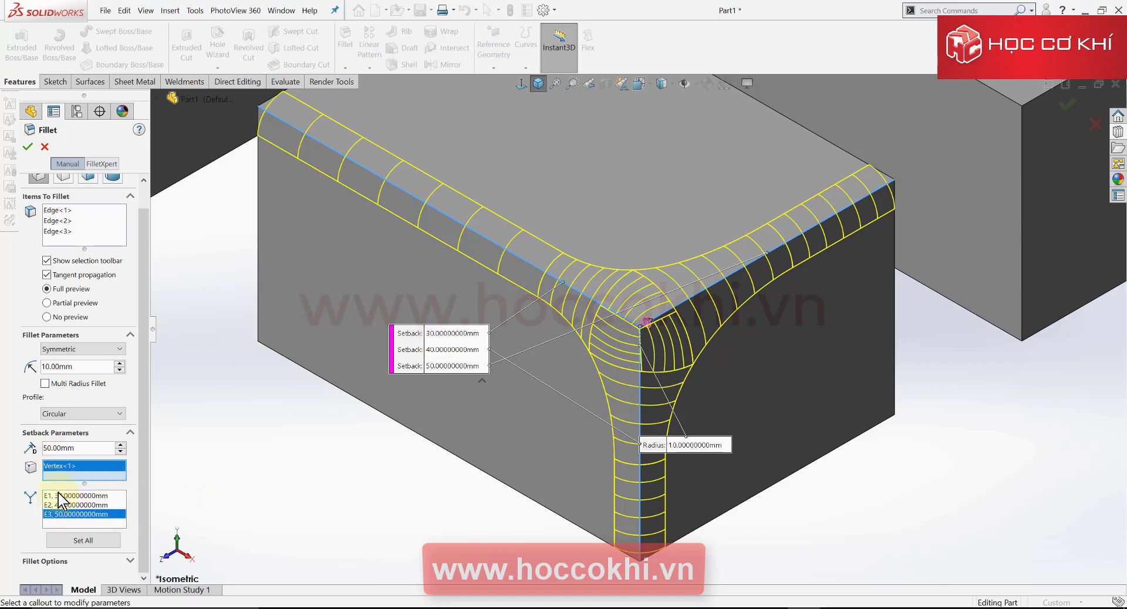
click(58, 496)
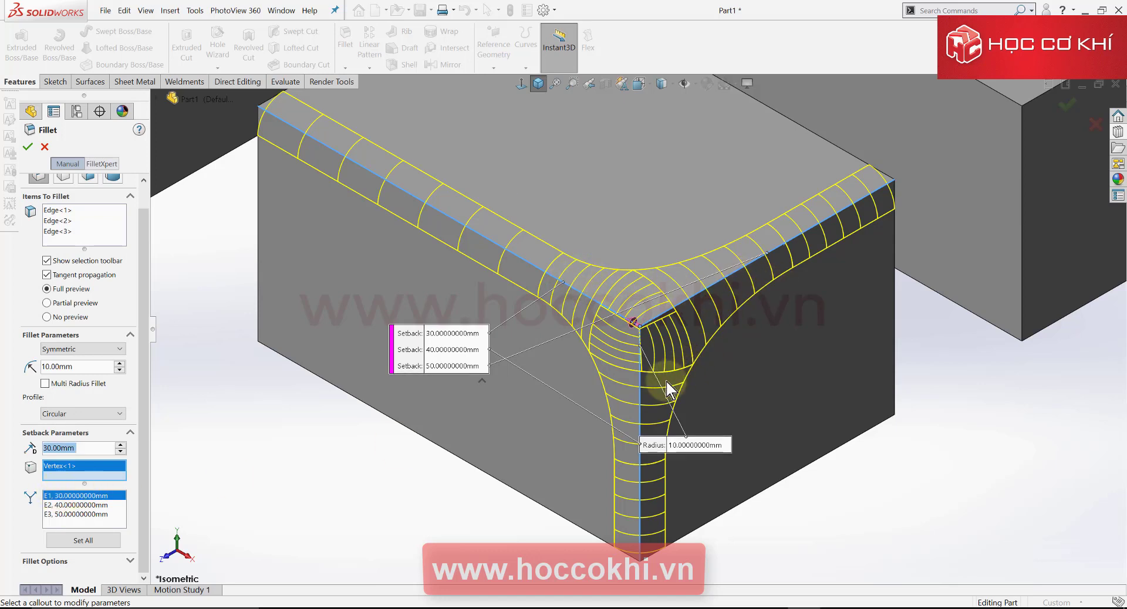
click(80, 540)
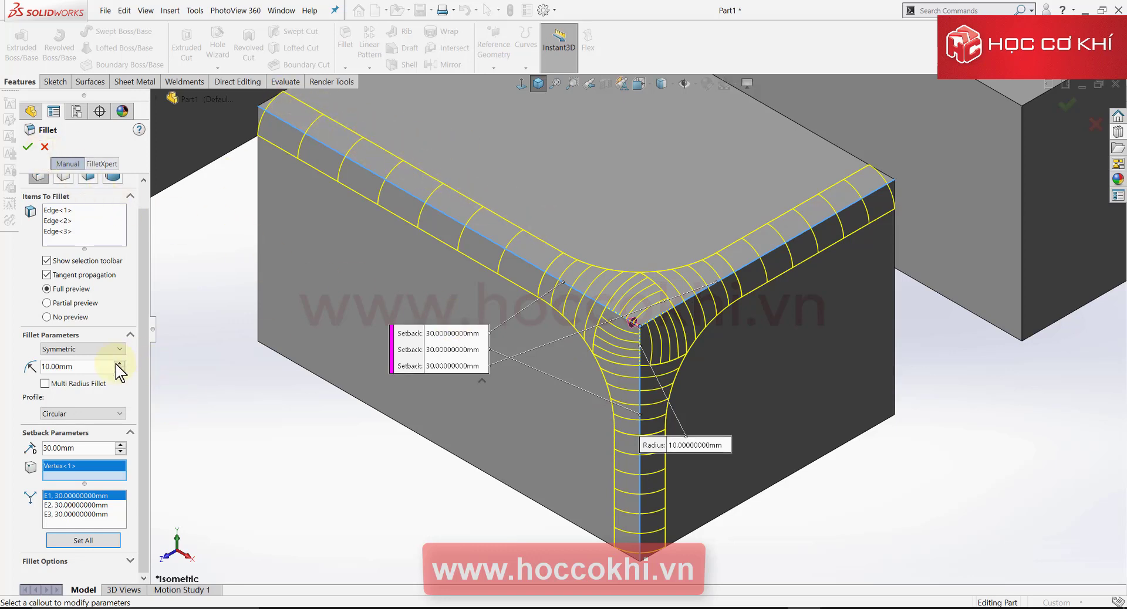
double_click(45, 369)
right_click(323, 370)
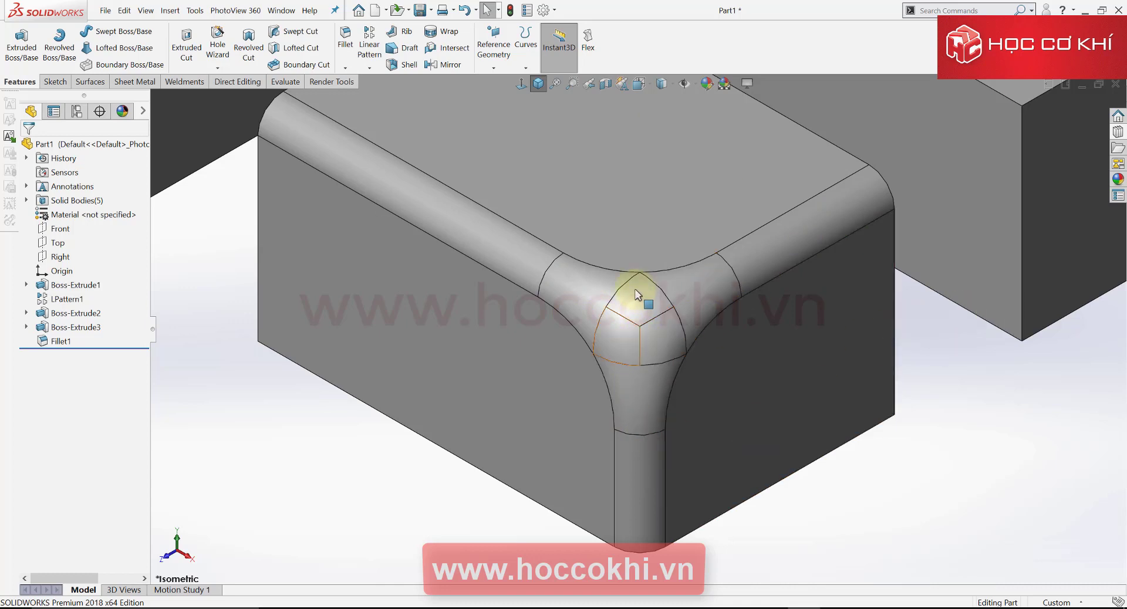
scroll(631, 263, up, 3)
scroll(648, 158, up, 2)
scroll(651, 155, up, 2)
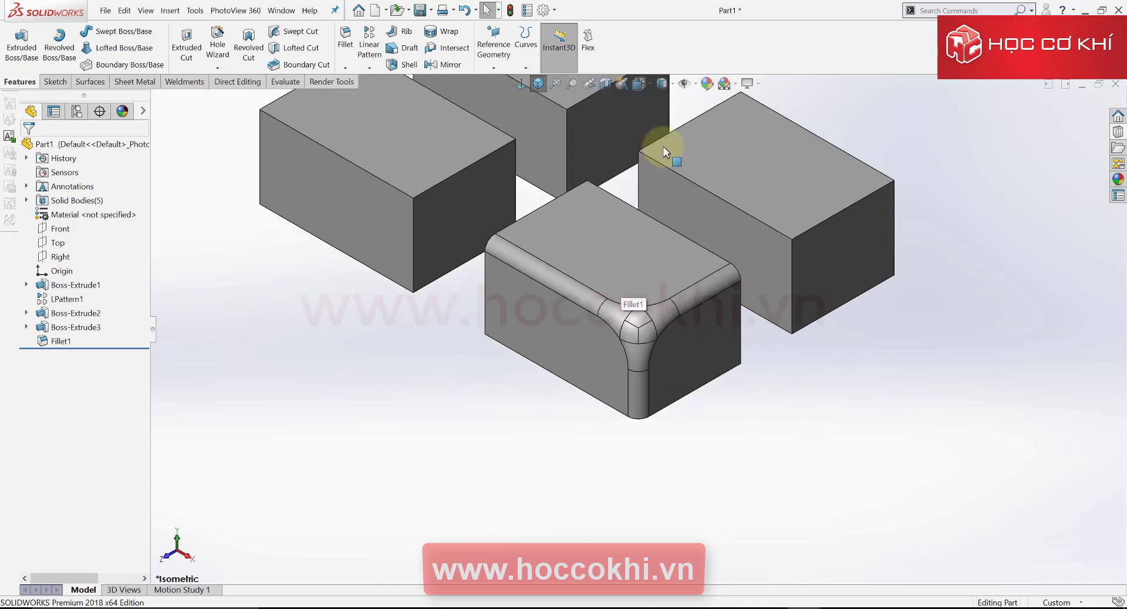
scroll(661, 148, up, 2)
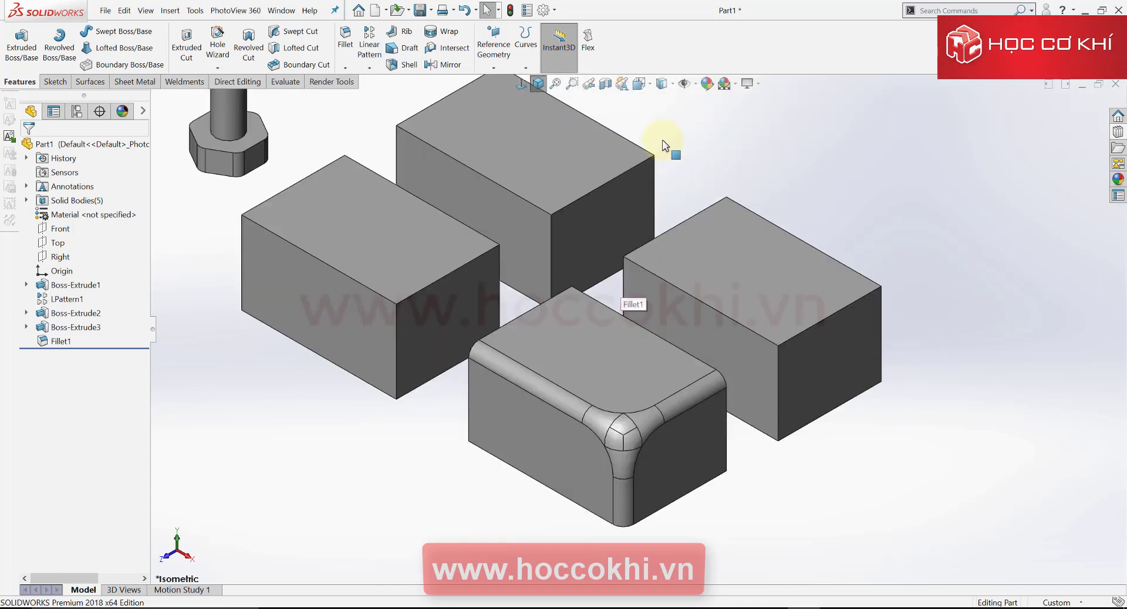
click(672, 83)
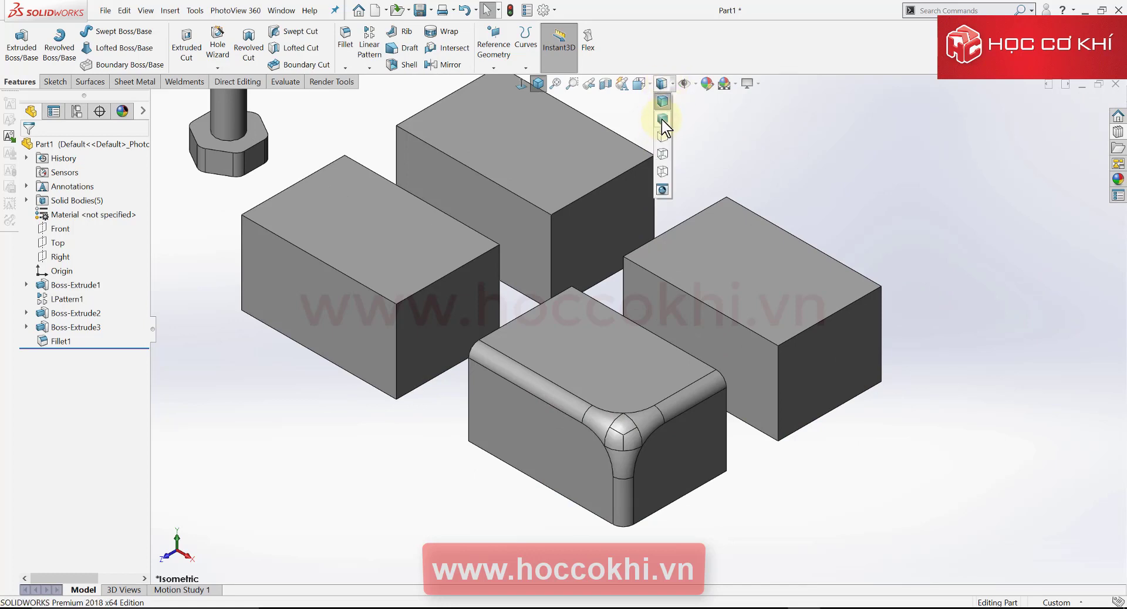
click(662, 121)
scroll(630, 458, down, 4)
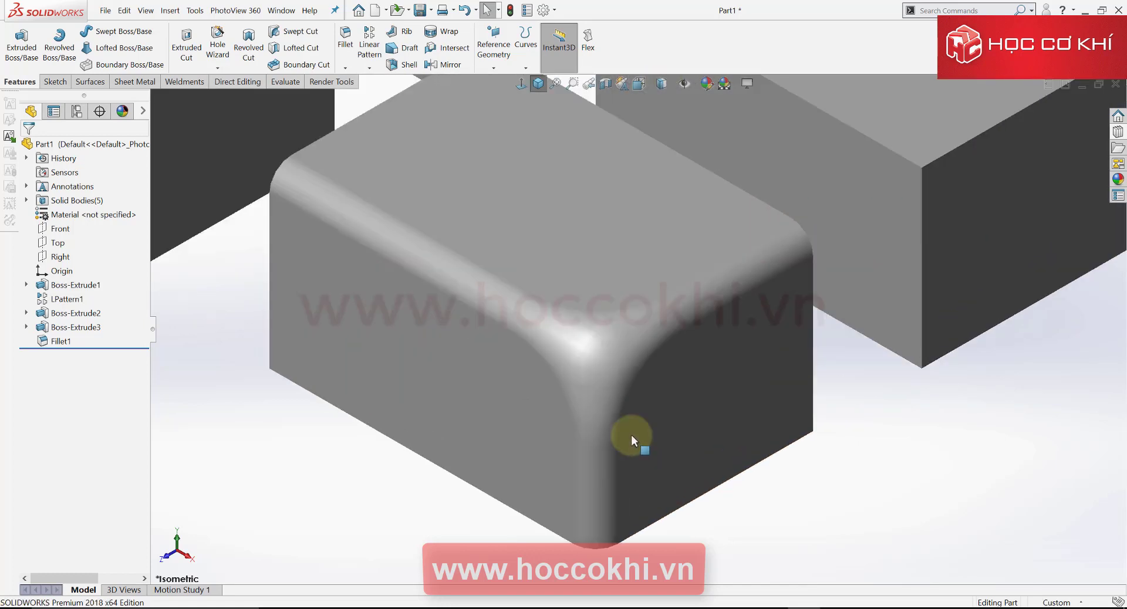
scroll(613, 405, down, 3)
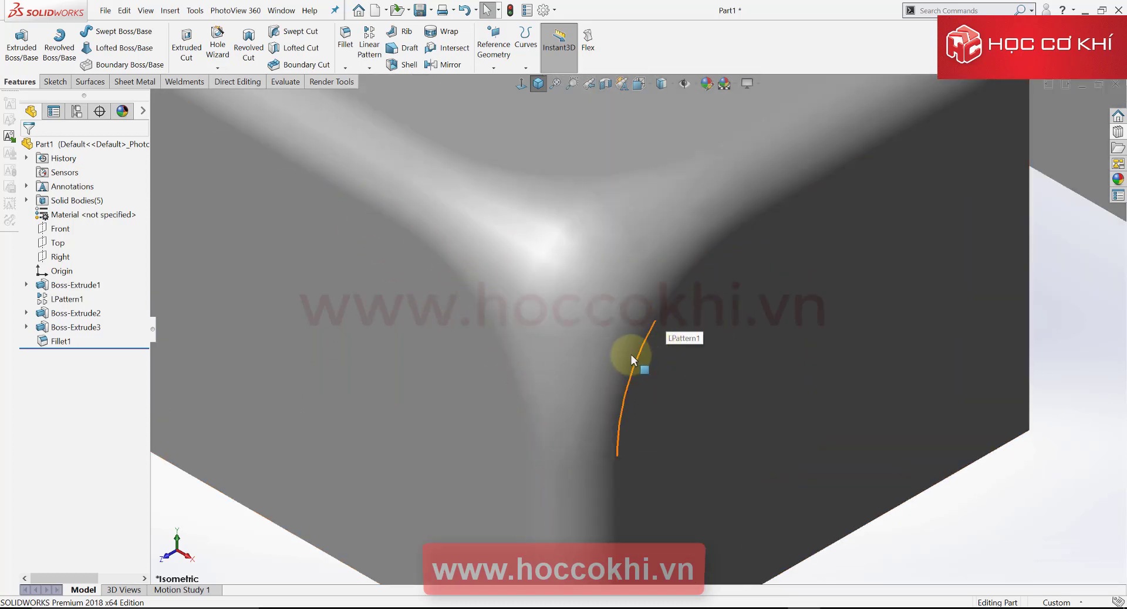
scroll(624, 345, up, 5)
scroll(624, 344, up, 2)
scroll(643, 256, up, 2)
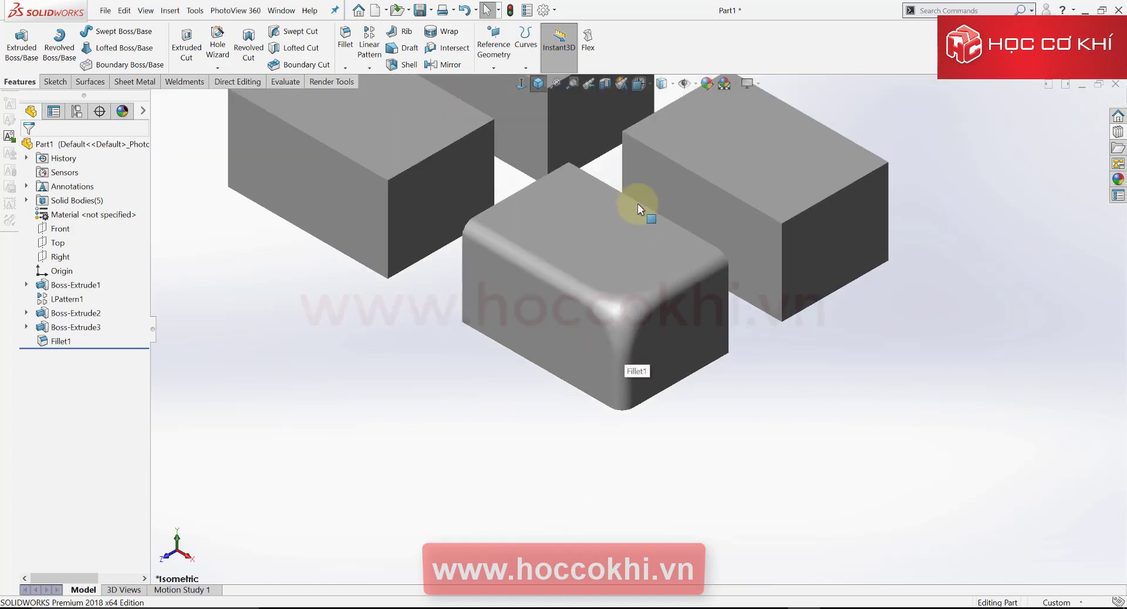
scroll(640, 205, up, 2)
click(666, 83)
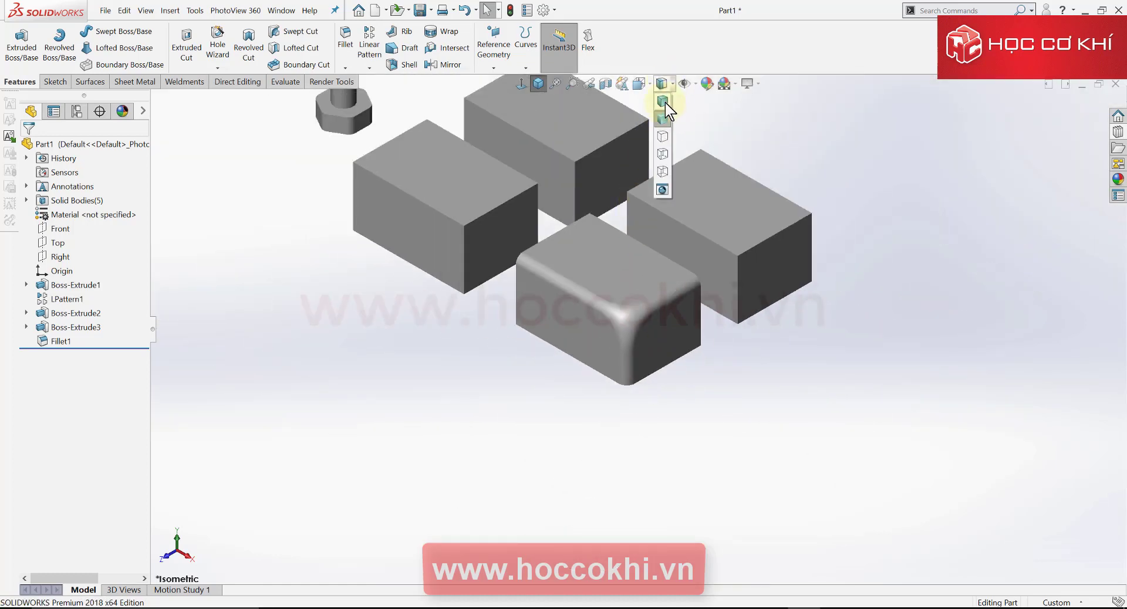
click(666, 103)
scroll(698, 248, down, 3)
scroll(698, 248, up, 2)
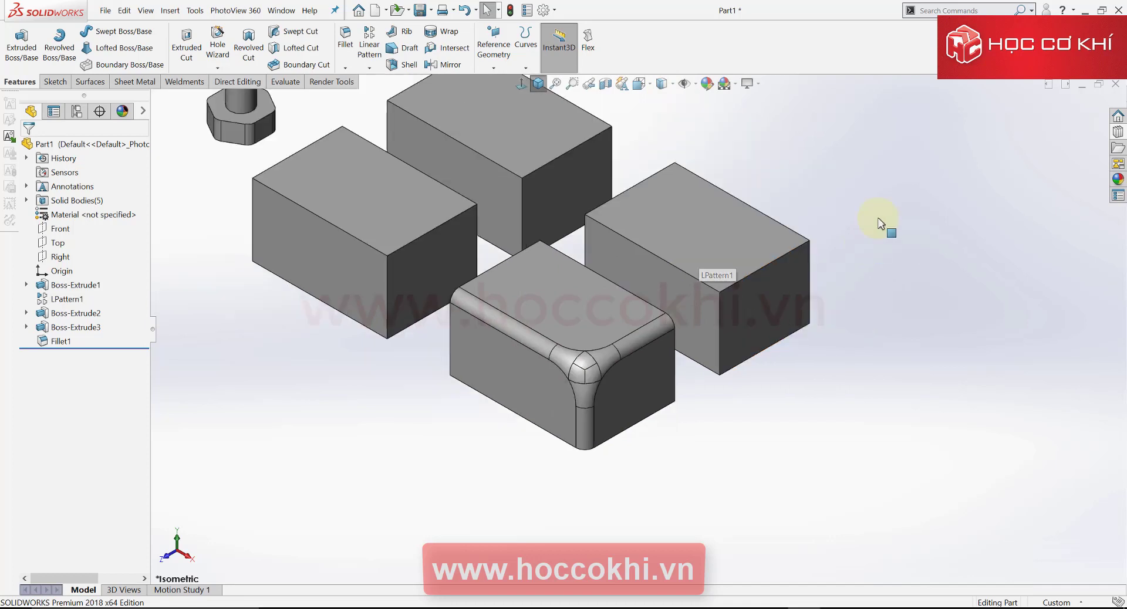
scroll(880, 223, down, 1)
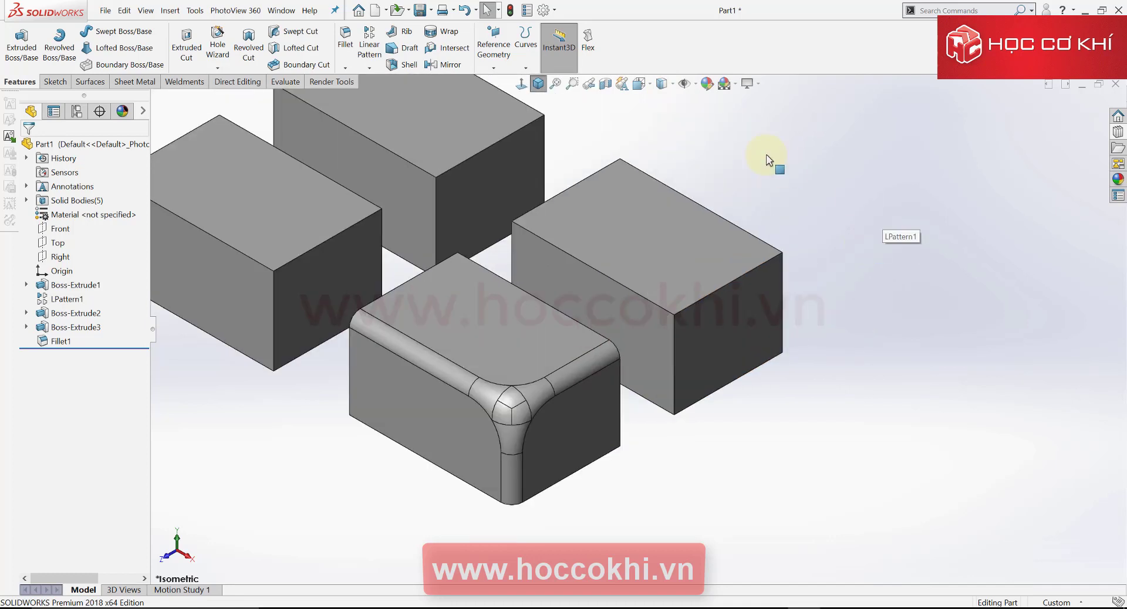
- Start a variable-size fillet on the front-left box's top edge
click(345, 36)
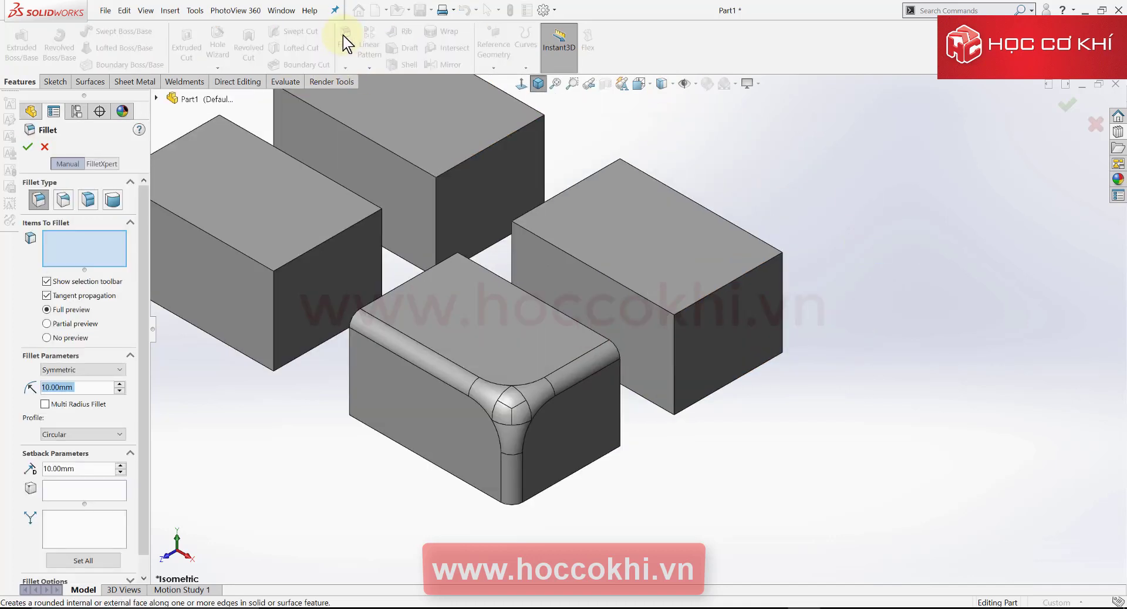
click(63, 201)
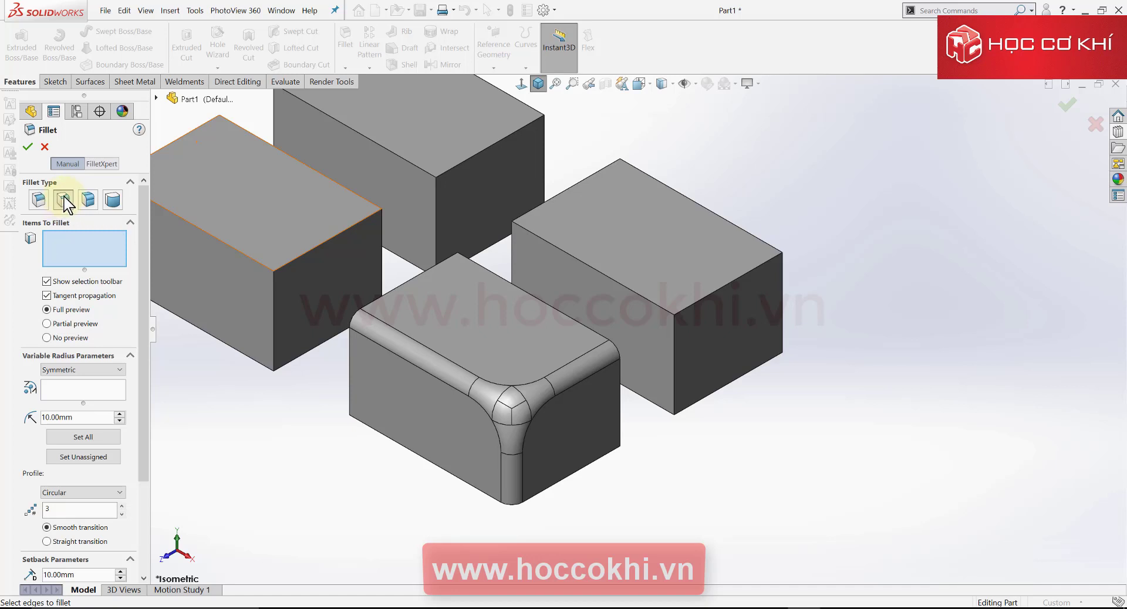
click(64, 197)
scroll(817, 395, up, 3)
scroll(445, 234, down, 3)
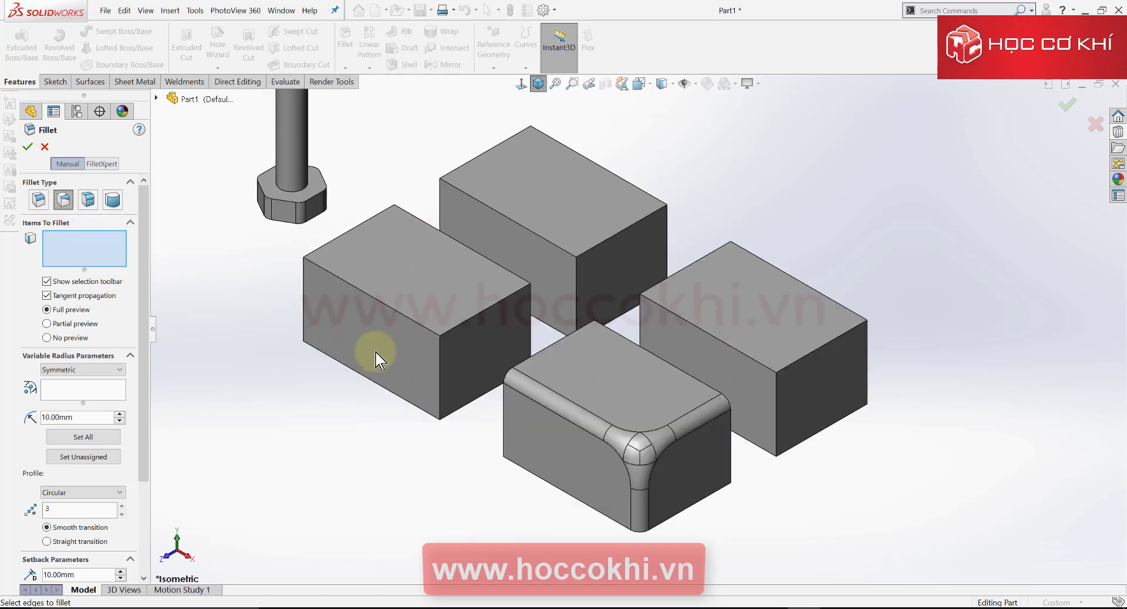
click(385, 304)
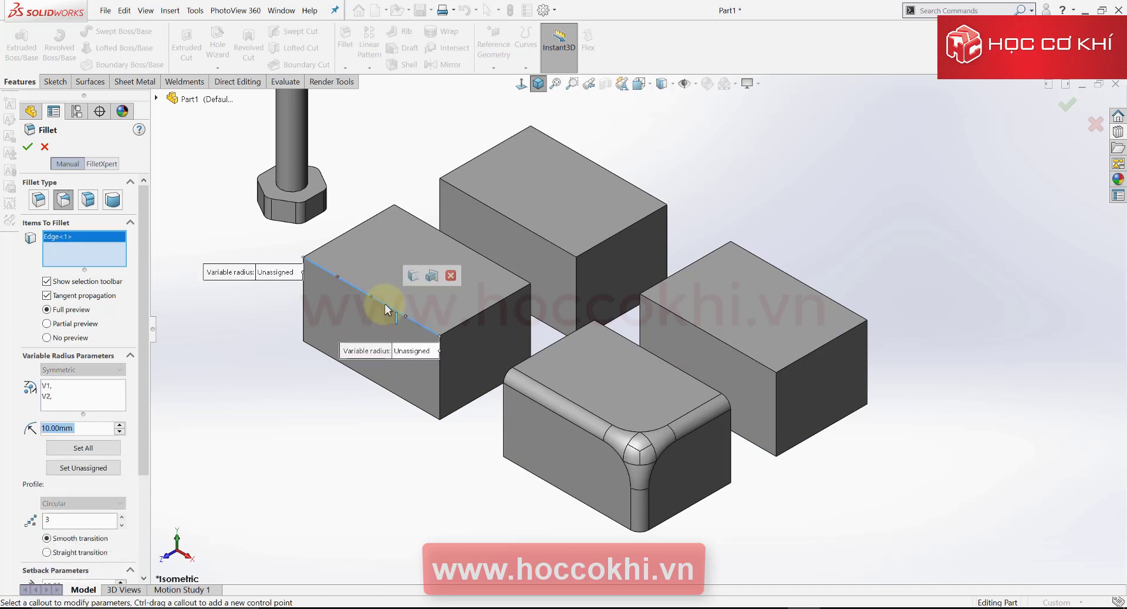
scroll(385, 304, down, 1)
scroll(466, 320, down, 2)
scroll(282, 293, up, 3)
scroll(326, 273, down, 2)
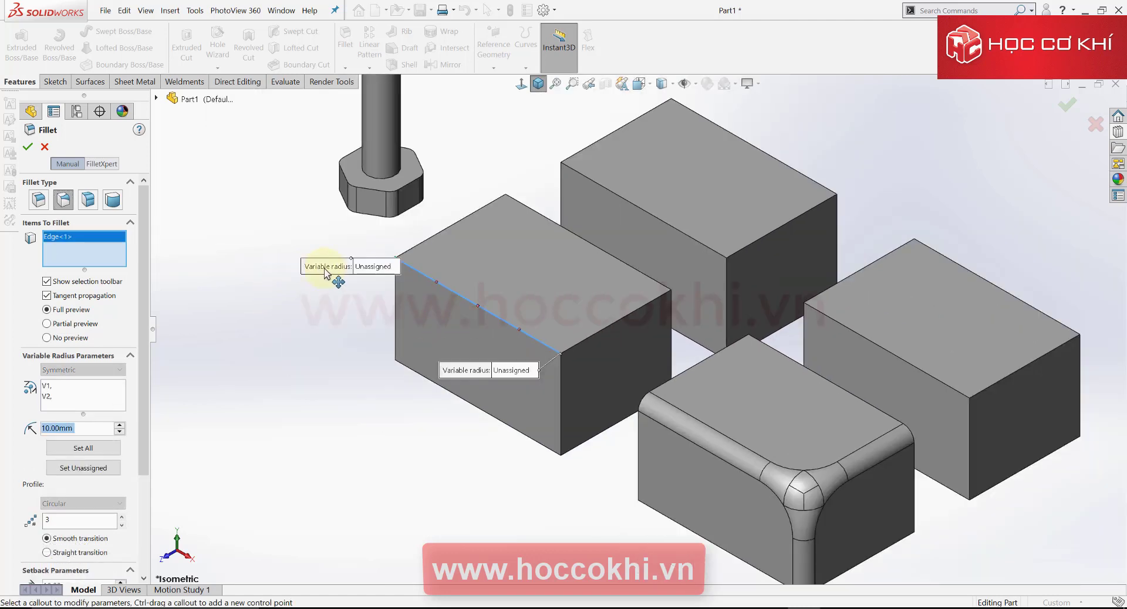
drag(325, 273, 311, 291)
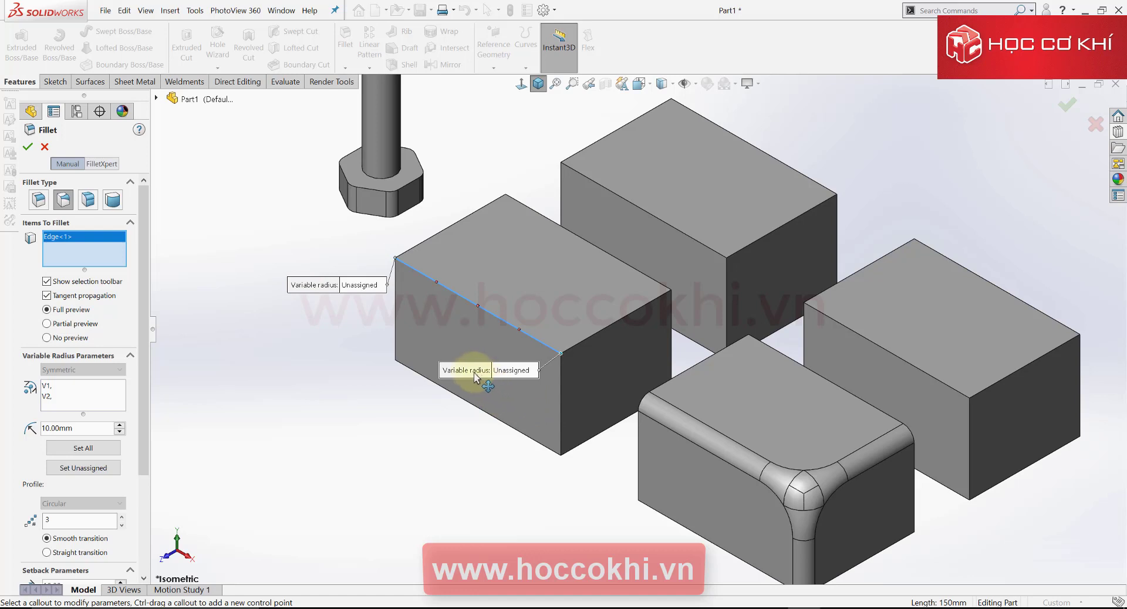
drag(475, 376, 470, 384)
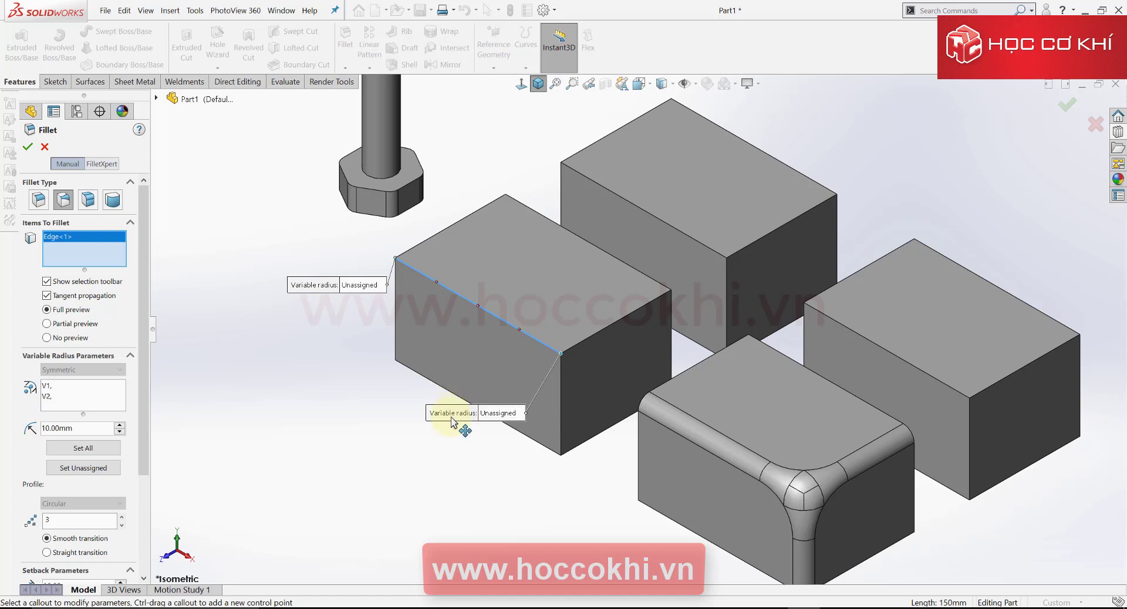
- Set the variable fillet to 20 mm at the start, 10 mm at the end, with 4 instances
click(353, 285)
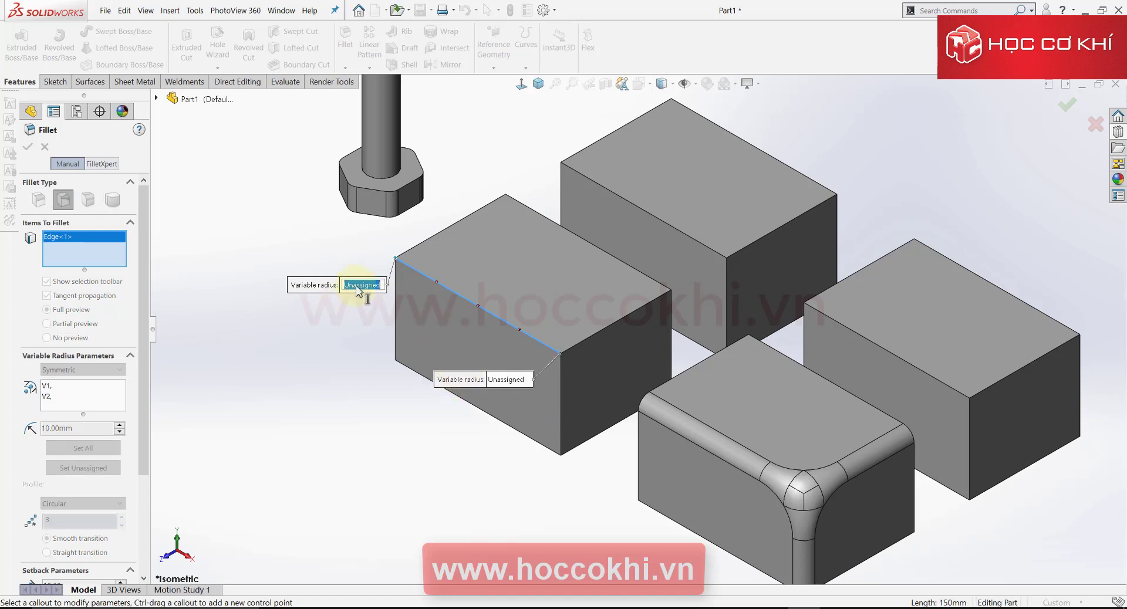
text(20)
key(Return)
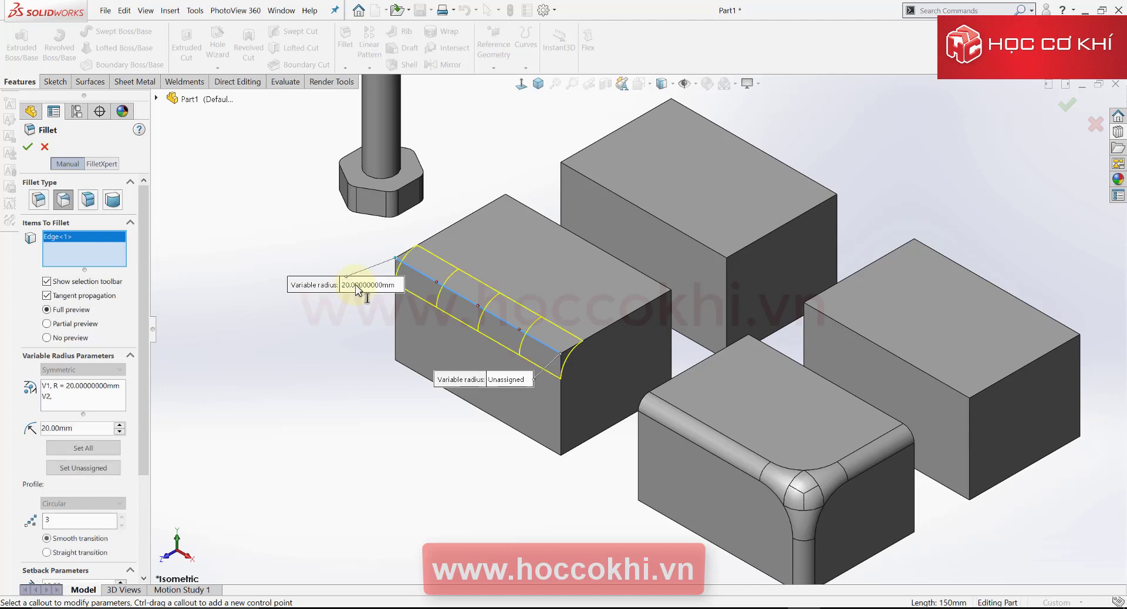
click(492, 381)
text(10)
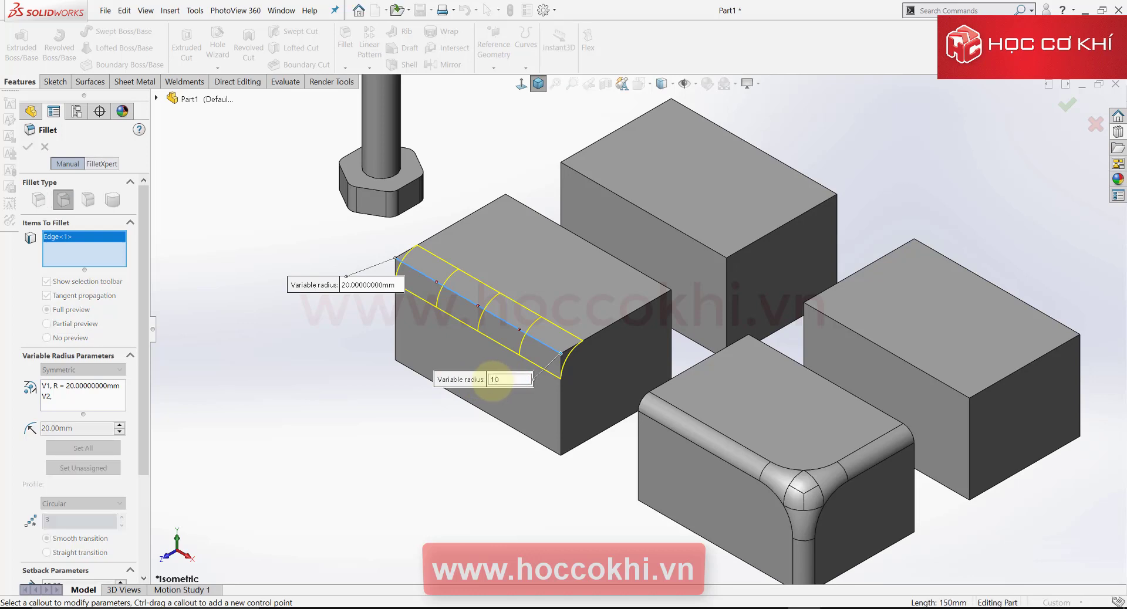
key(Return)
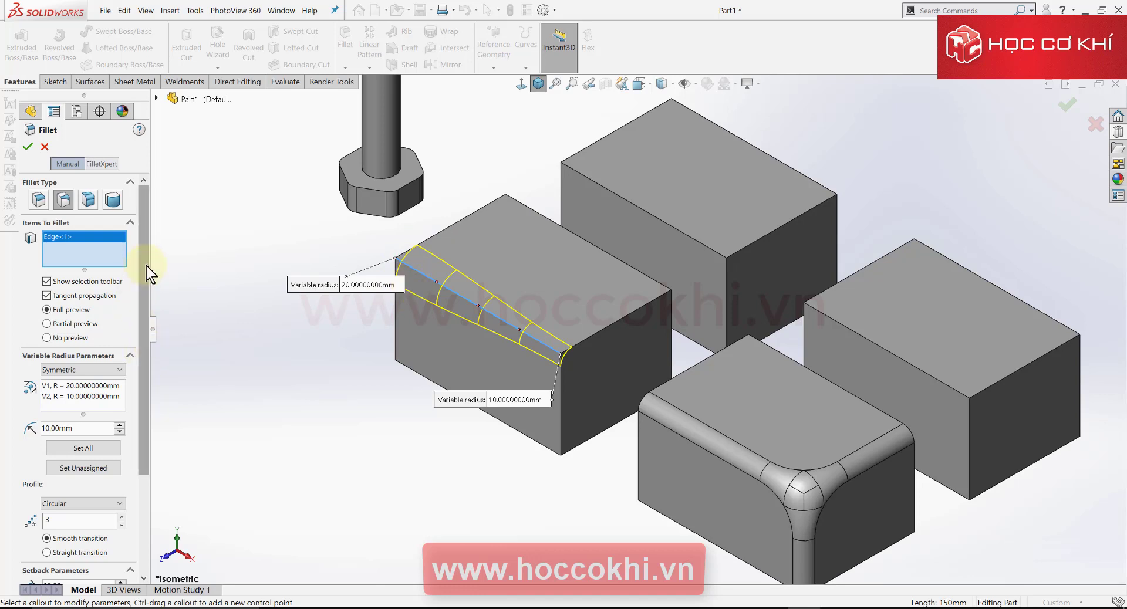
drag(140, 289, 170, 380)
double_click(46, 383)
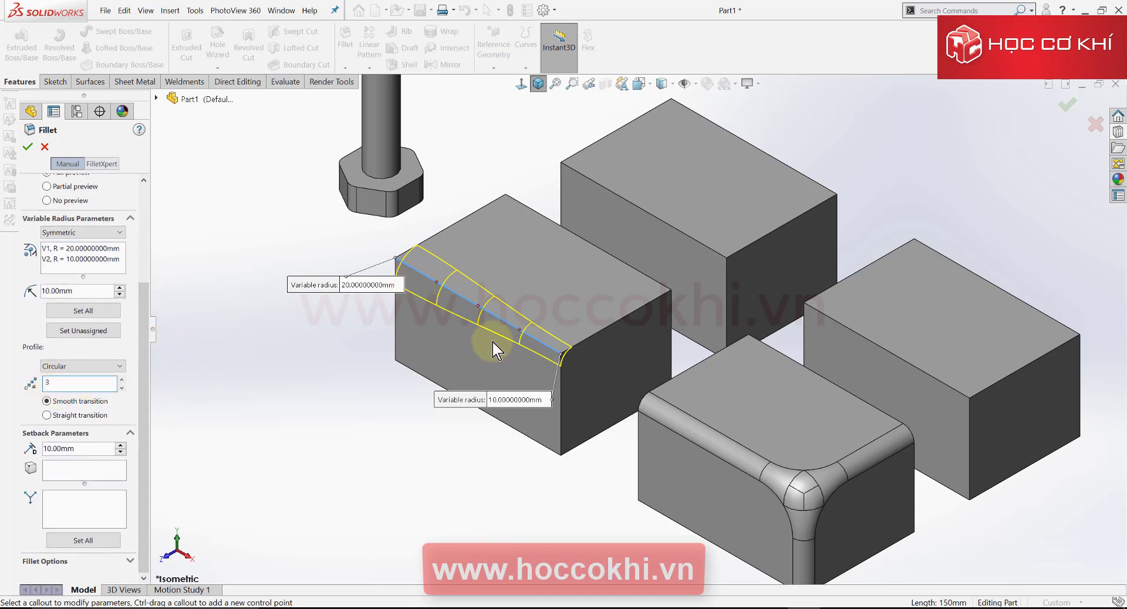
scroll(446, 299, down, 2)
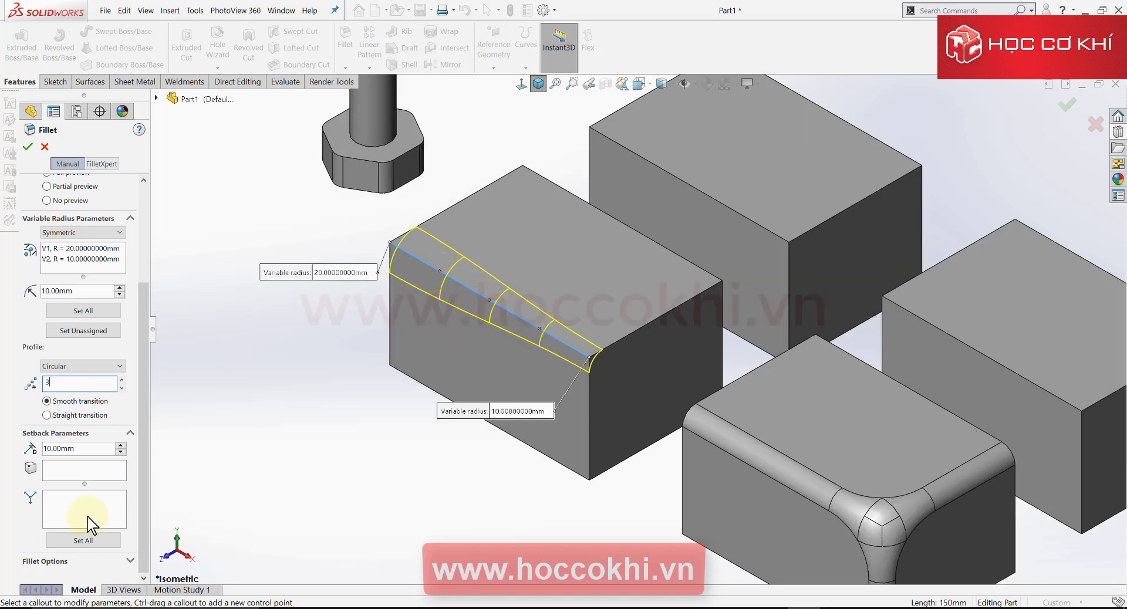
text(4)
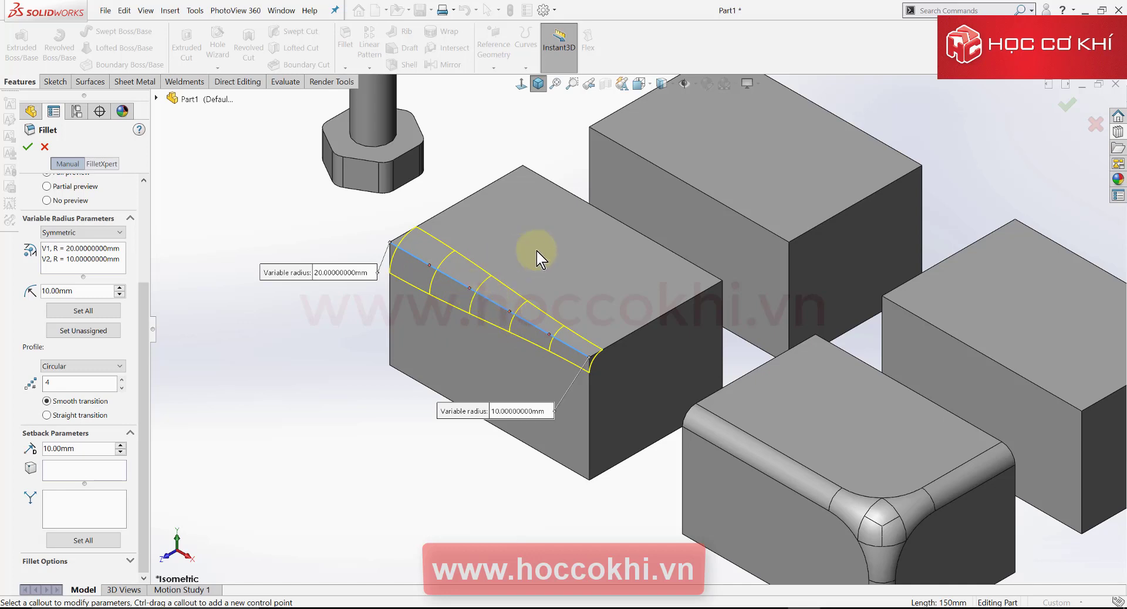
- Add control point P1 at 50% along the edge with a 40 mm radius
click(470, 289)
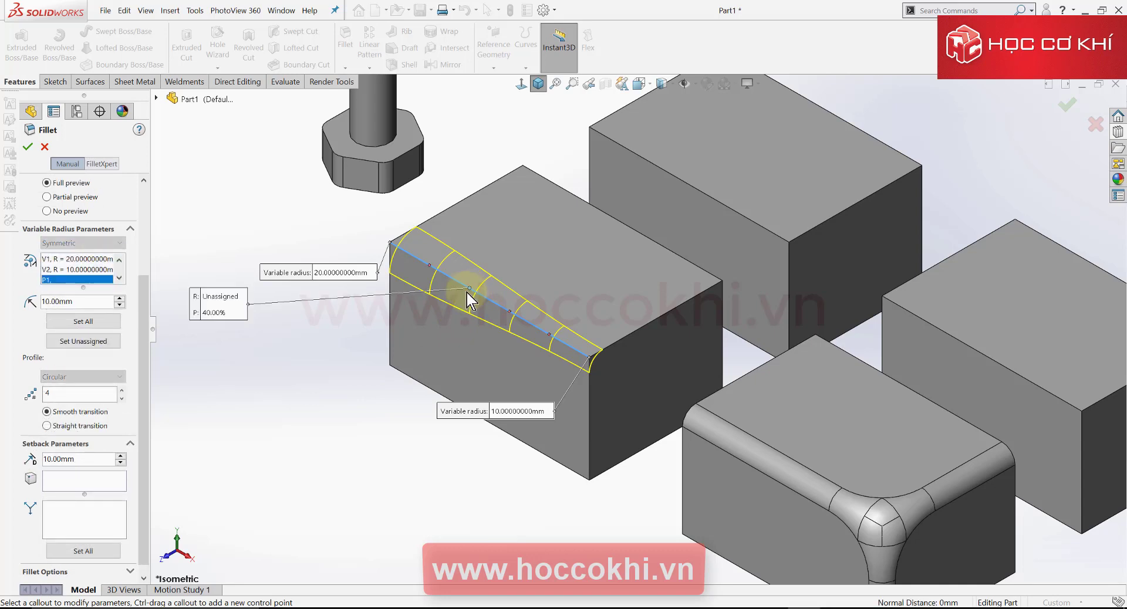
drag(195, 300, 308, 328)
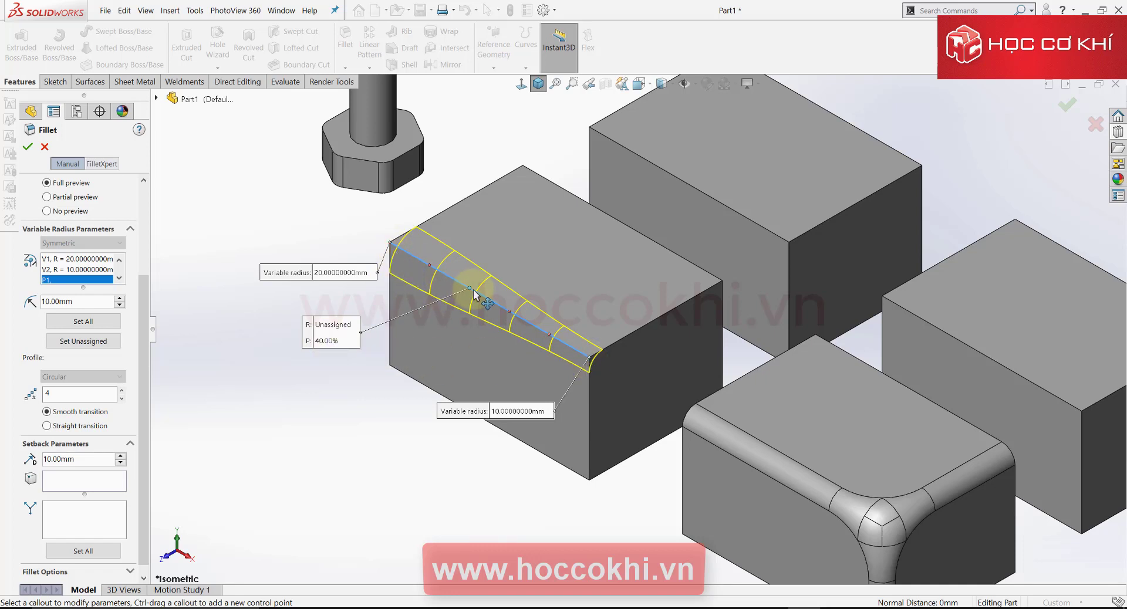
click(323, 342)
text(50)
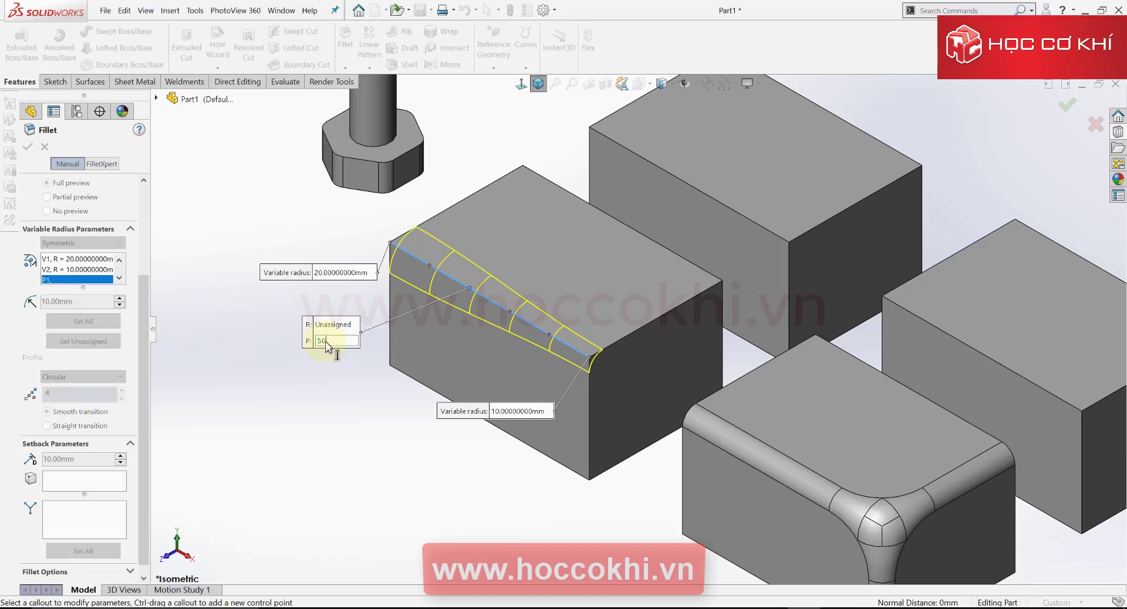
key(Return)
click(333, 333)
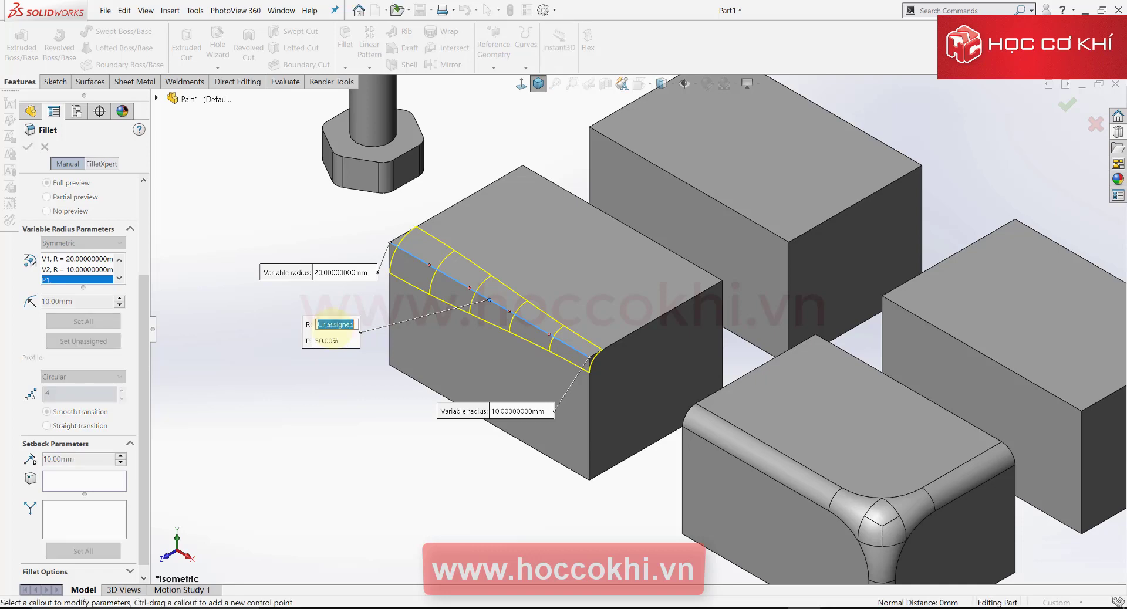
text(40)
key(Return)
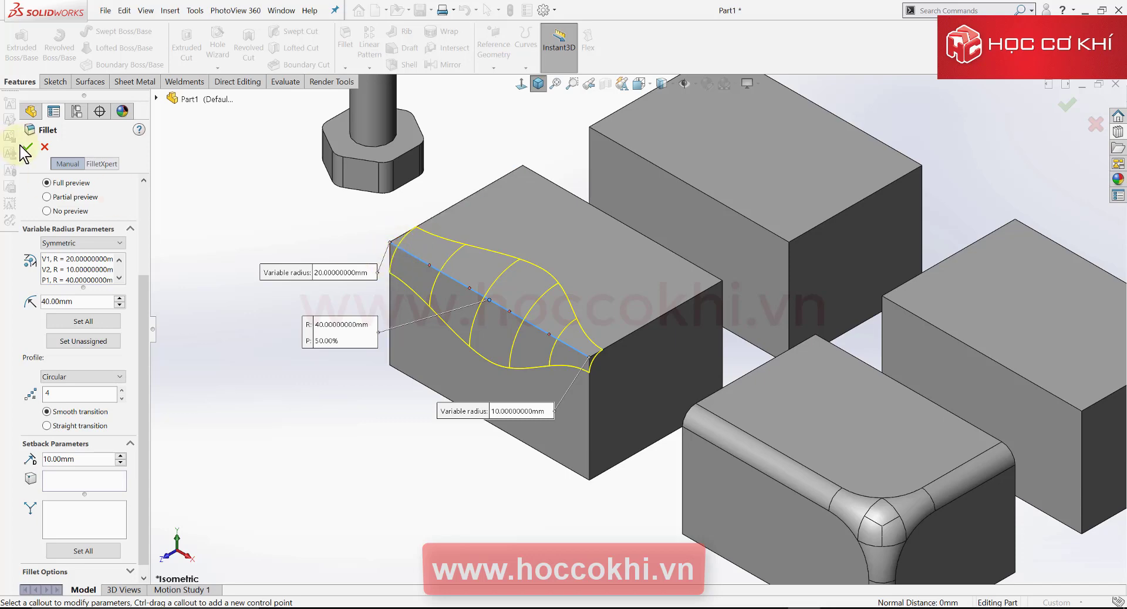
- Apply the variable fillet as VarFillet1 and inspect it from a low side view
click(27, 149)
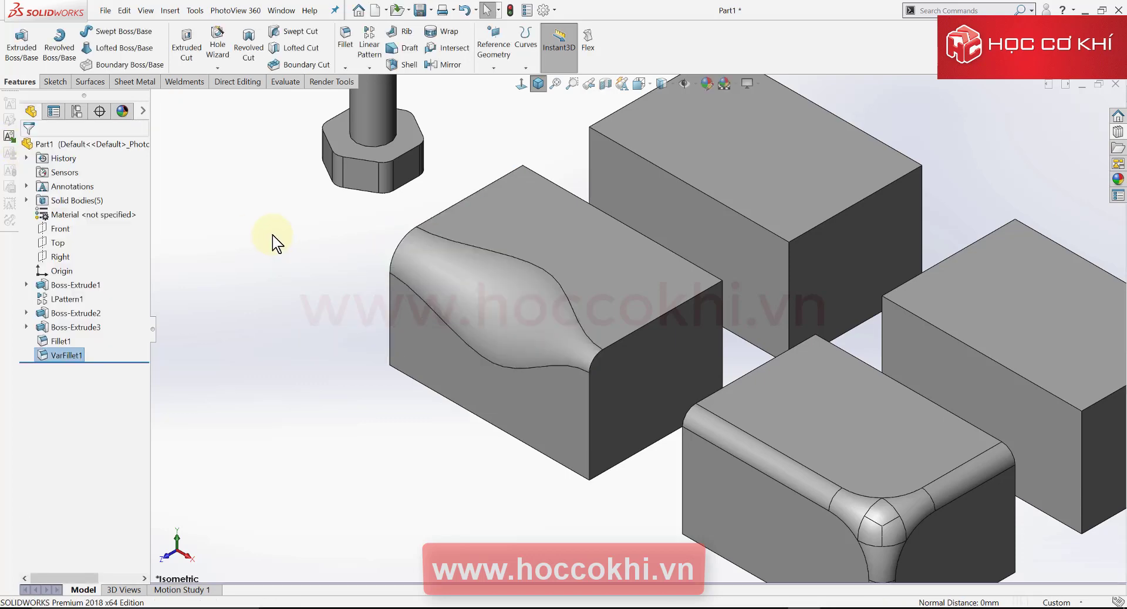
mouse_move(607, 348)
middle_down()
mouse_move(696, 235)
mouse_move(583, 239)
mouse_move(523, 359)
mouse_move(503, 372)
mouse_move(389, 337)
mouse_move(370, 377)
mouse_move(385, 428)
mouse_move(475, 342)
mouse_move(533, 372)
mouse_move(508, 428)
mouse_move(409, 493)
mouse_move(377, 493)
mouse_move(432, 483)
mouse_move(521, 428)
mouse_move(465, 312)
mouse_move(503, 448)
mouse_move(455, 498)
mouse_move(638, 430)
middle_up()
scroll(638, 430, down, 3)
scroll(764, 352, down, 2)
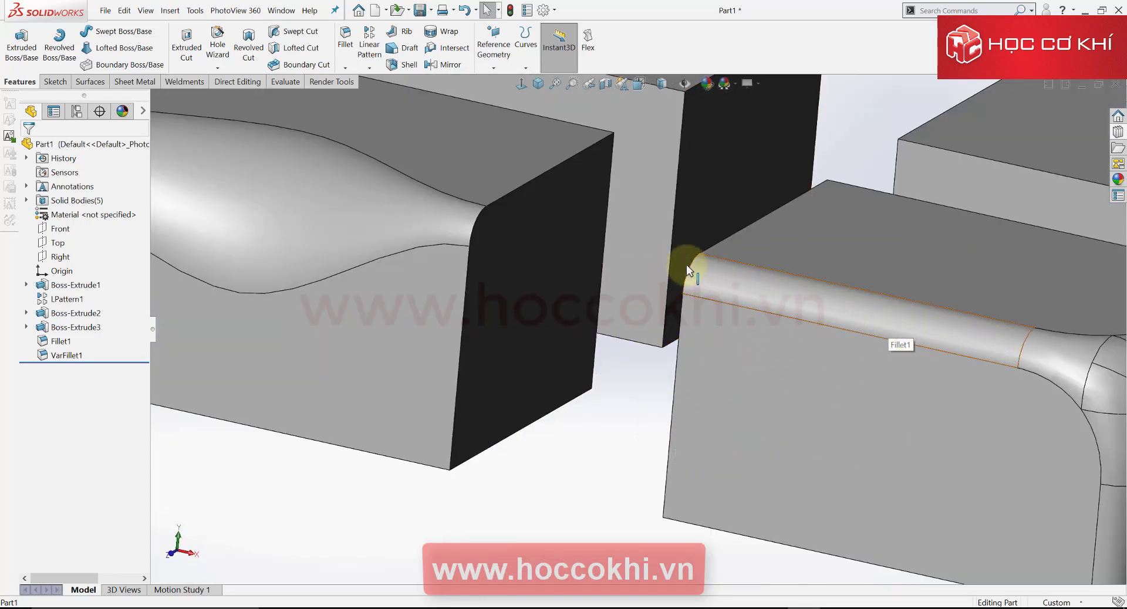
- Return to a fitted isometric view, then start a new fillet and cancel it
key(f)
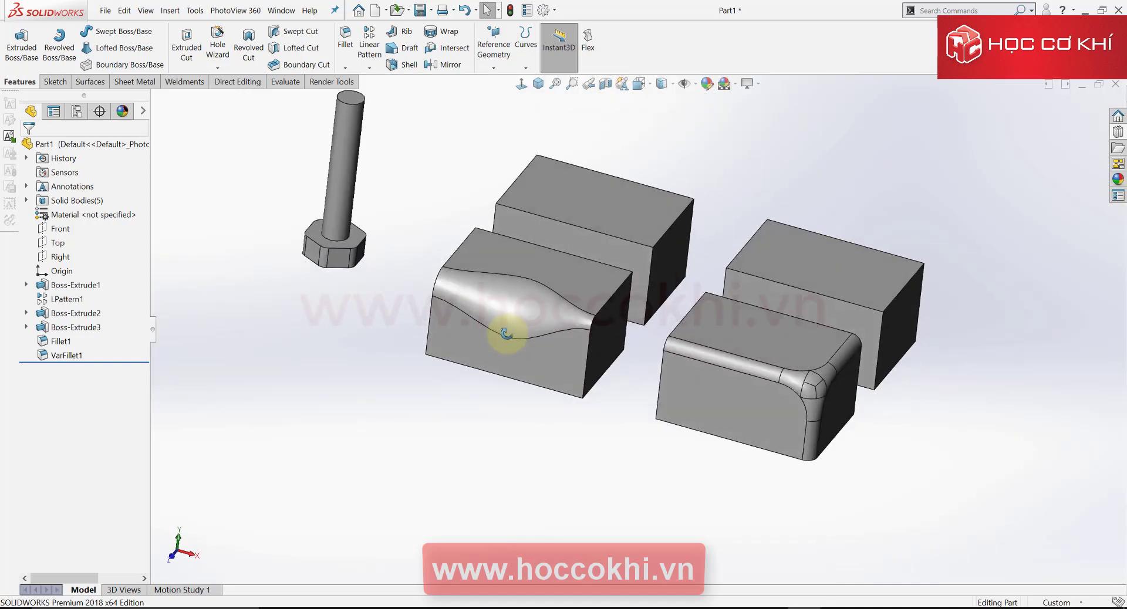
click(537, 83)
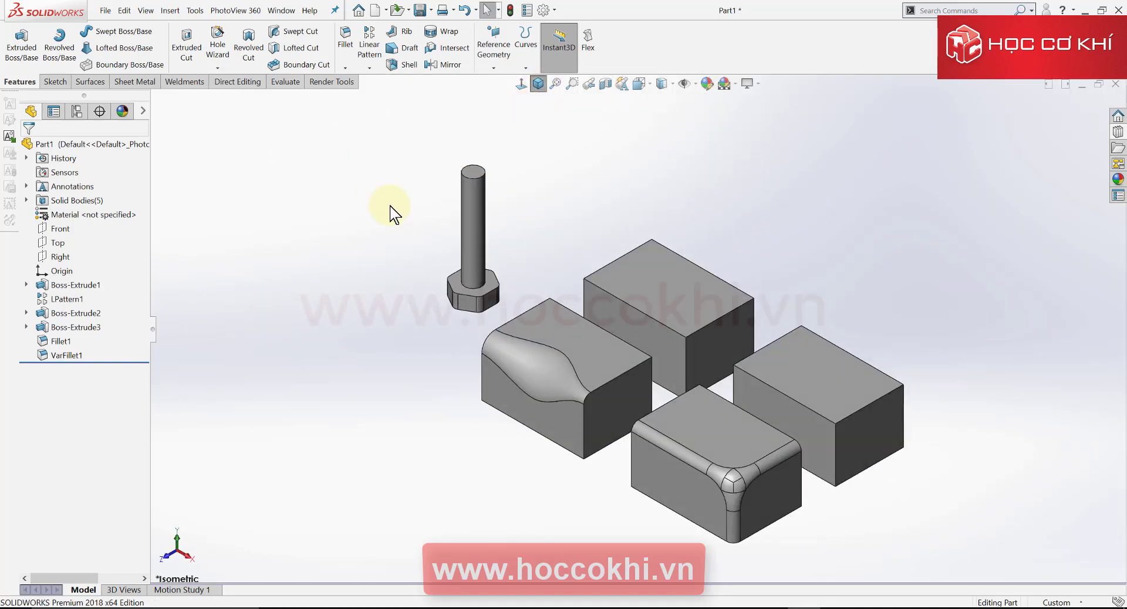
click(347, 36)
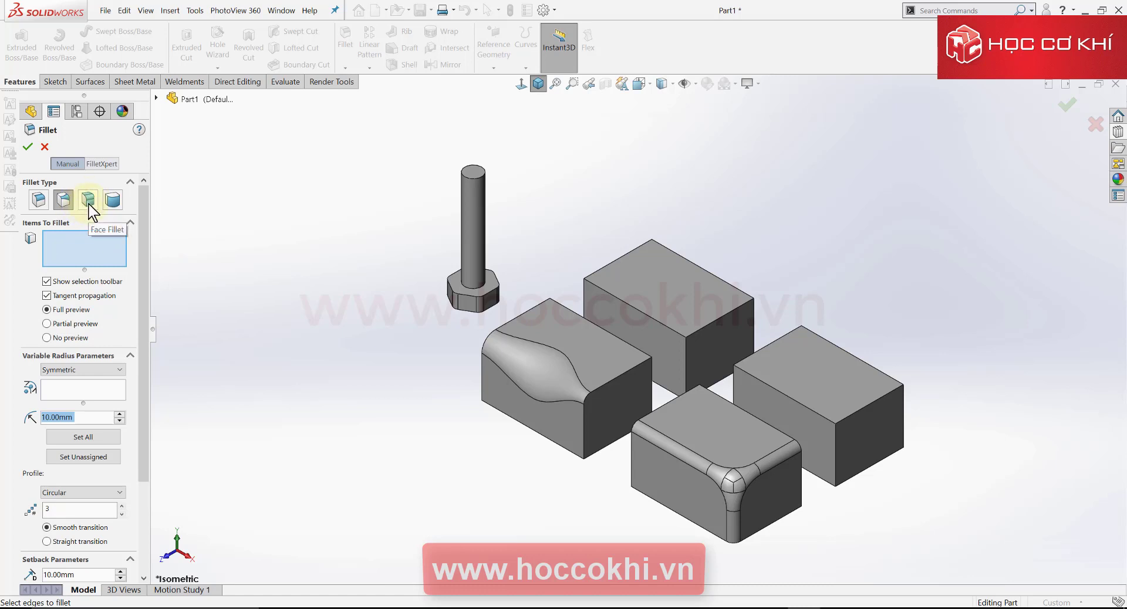
click(45, 147)
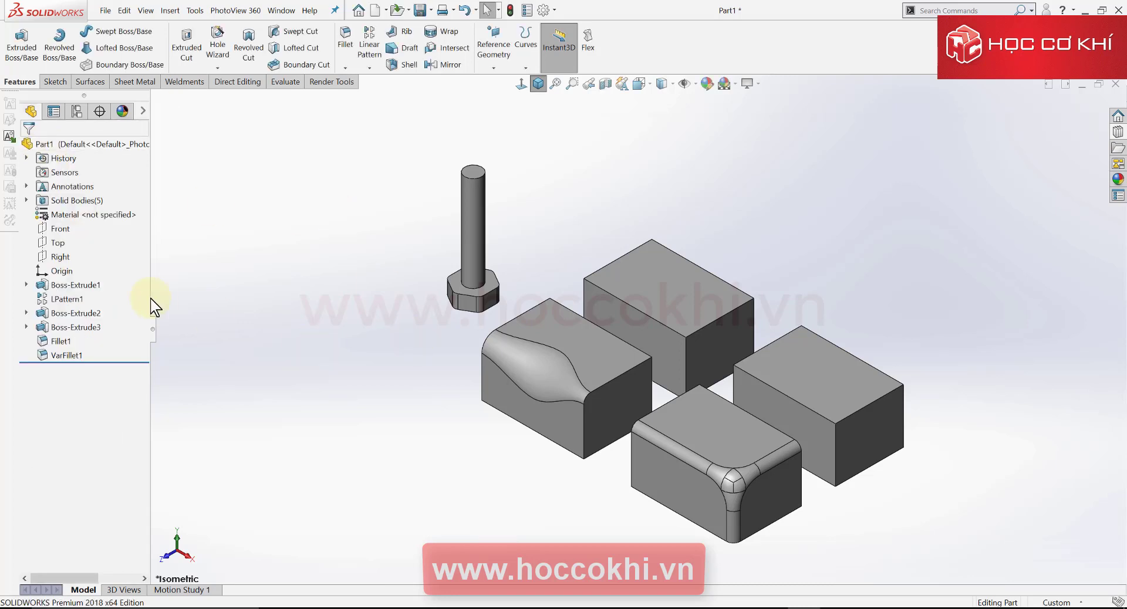
- Open a new sketch on the Front plane, viewed normal to it
click(65, 228)
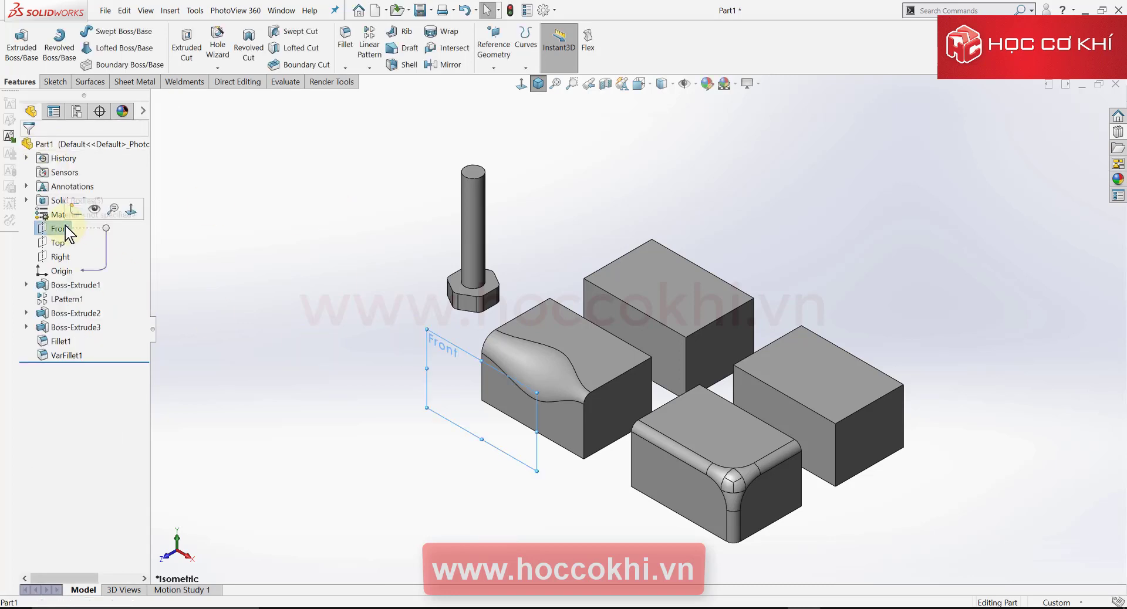
mouse_move(422, 423)
middle_down()
mouse_move(559, 362)
mouse_move(467, 427)
mouse_move(495, 427)
mouse_move(296, 297)
middle_up()
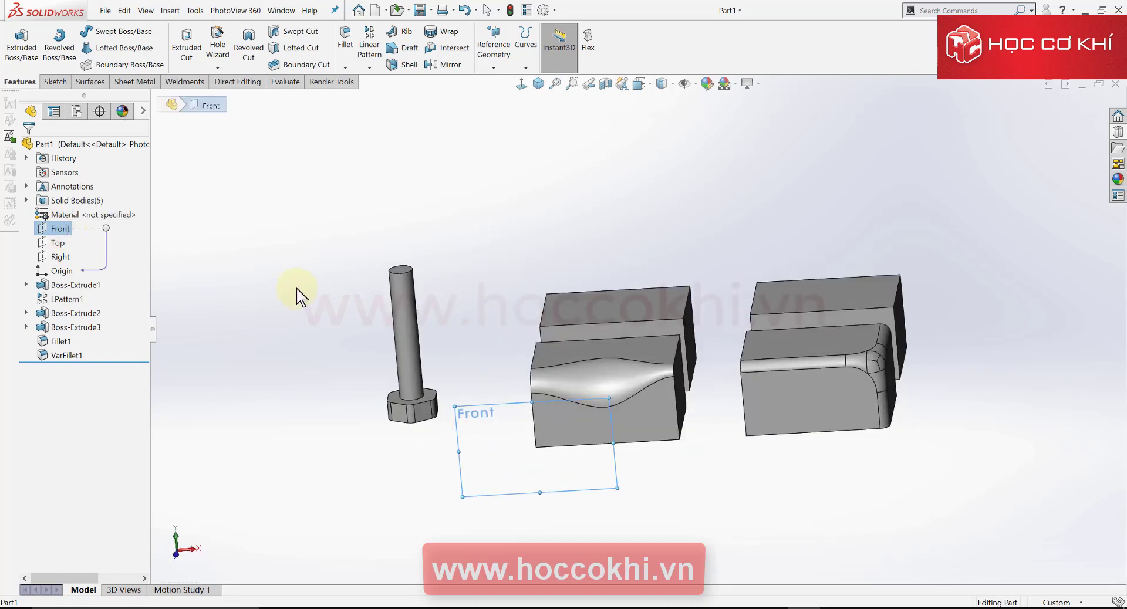
click(297, 297)
click(59, 229)
click(80, 216)
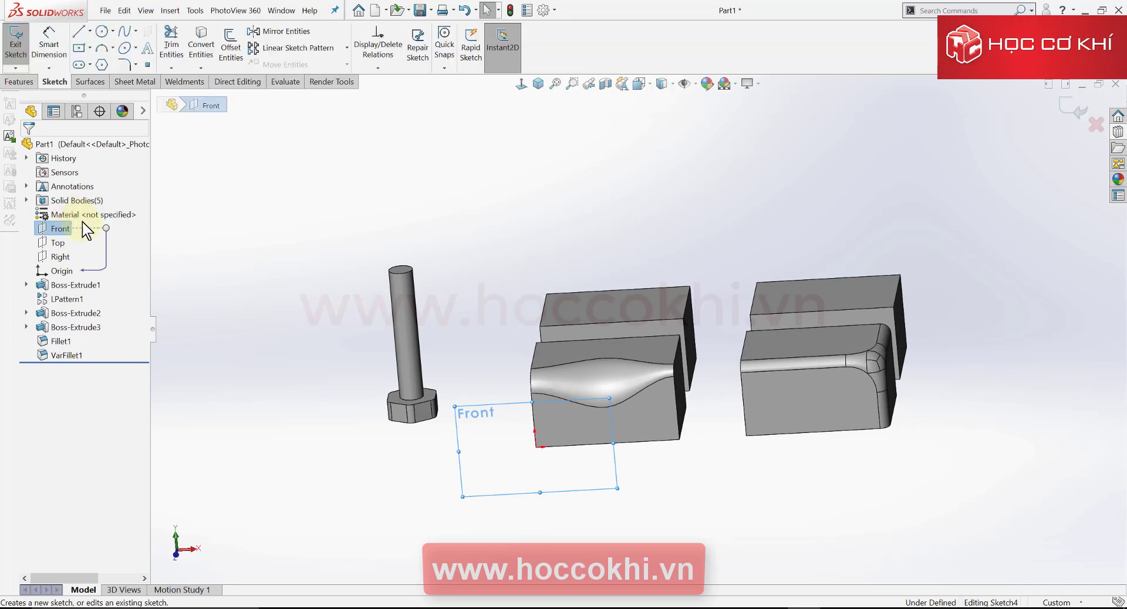
click(521, 84)
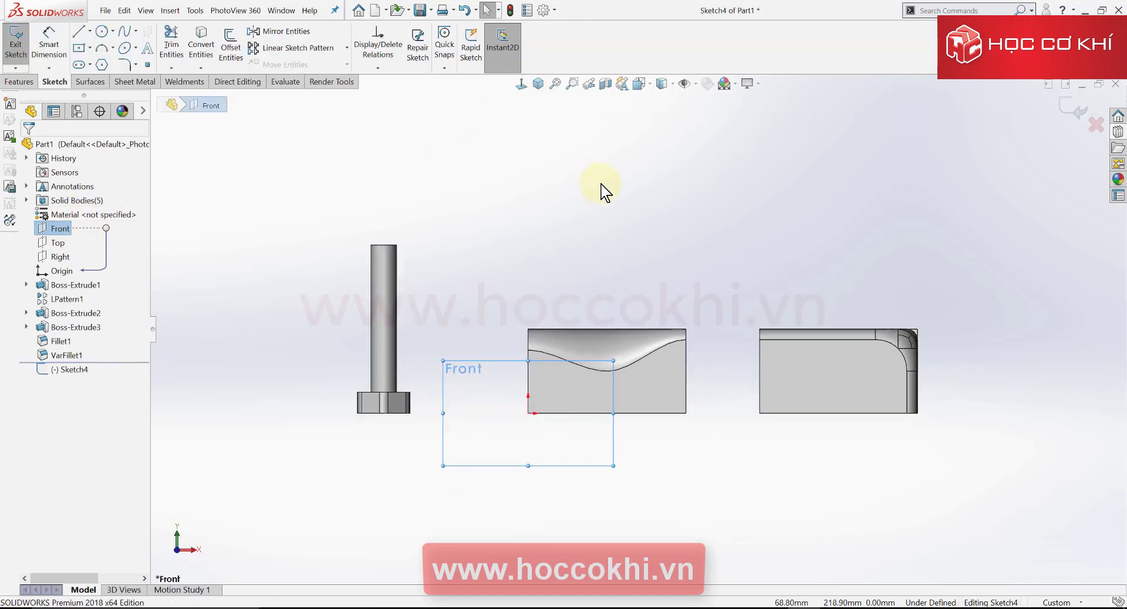
scroll(569, 325, up, 3)
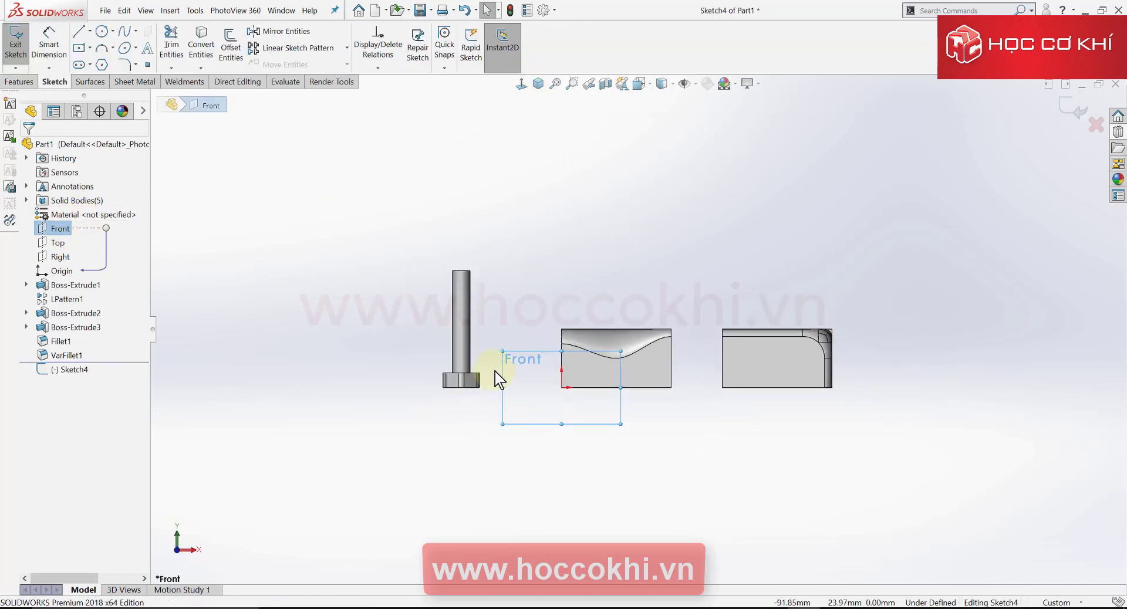
scroll(496, 373, down, 3)
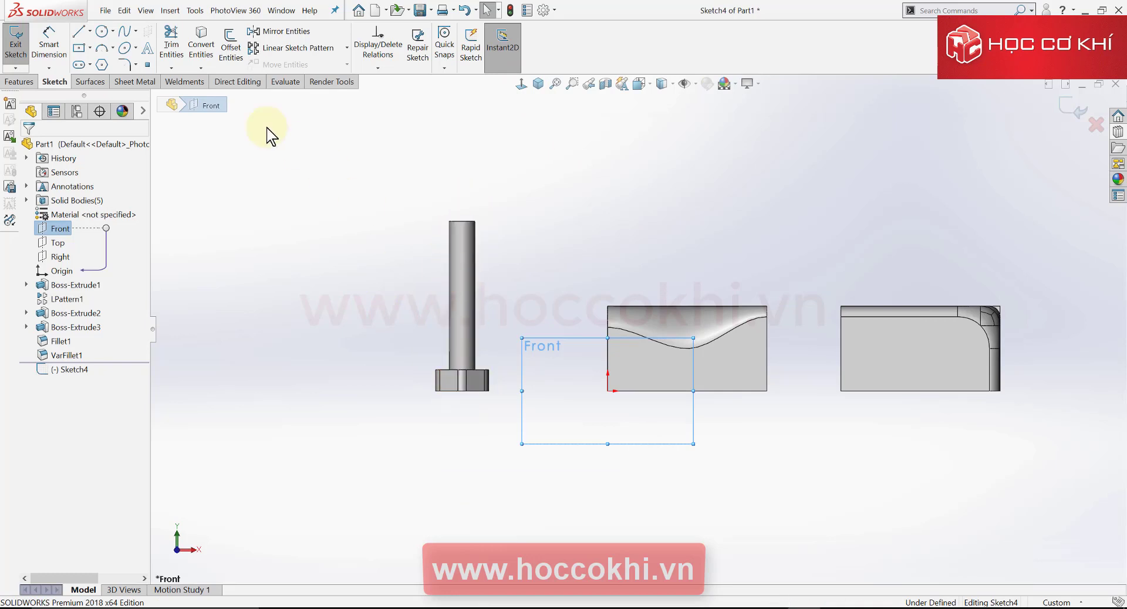
- Draw a horizontal line across the bolt shaft
click(82, 41)
scroll(476, 352, down, 3)
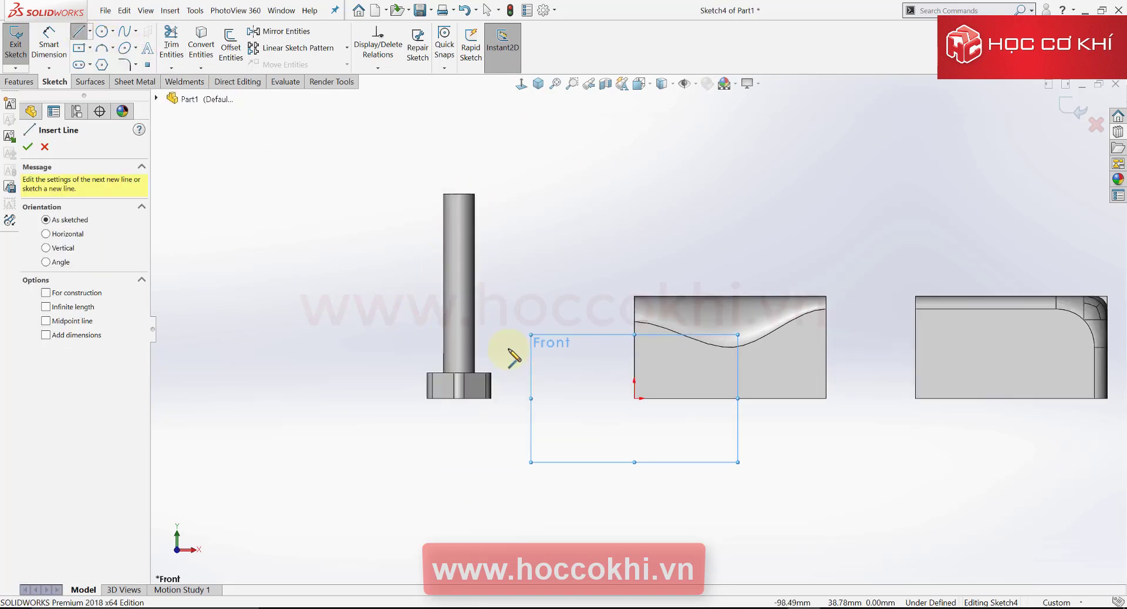
click(364, 288)
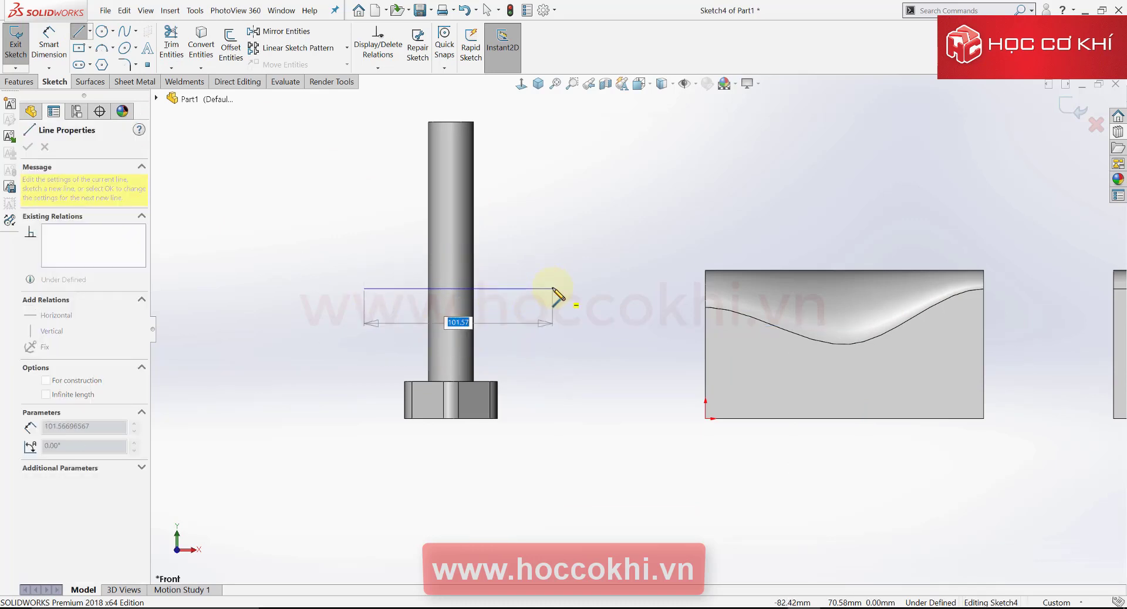
double_click(553, 289)
key(Escape)
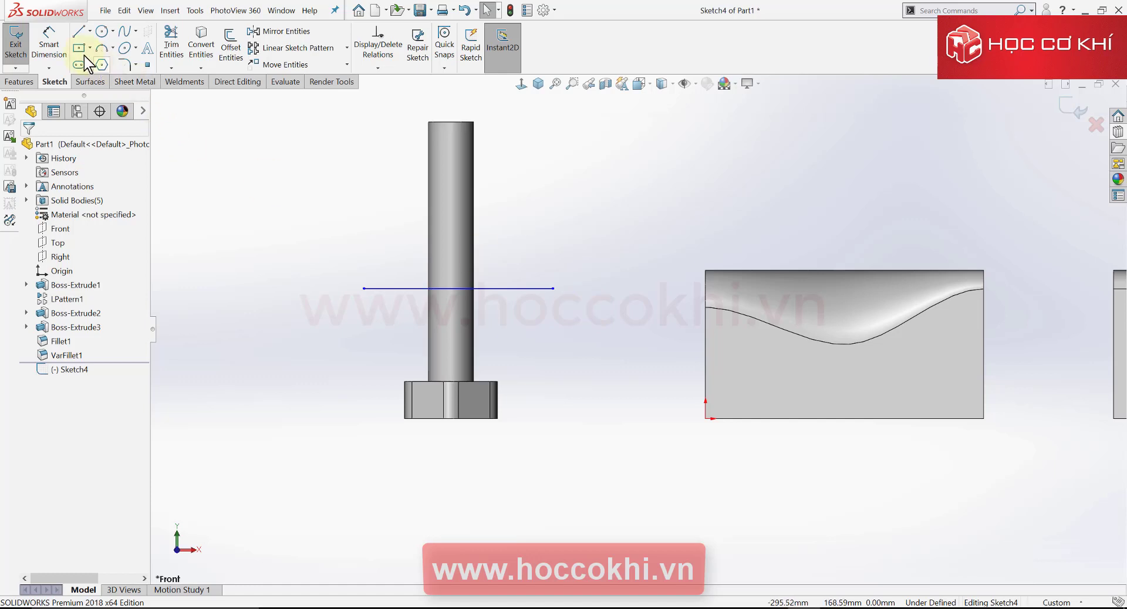
- Dimension the line 50 mm above the bolt head and return to isometric view
click(49, 44)
click(536, 309)
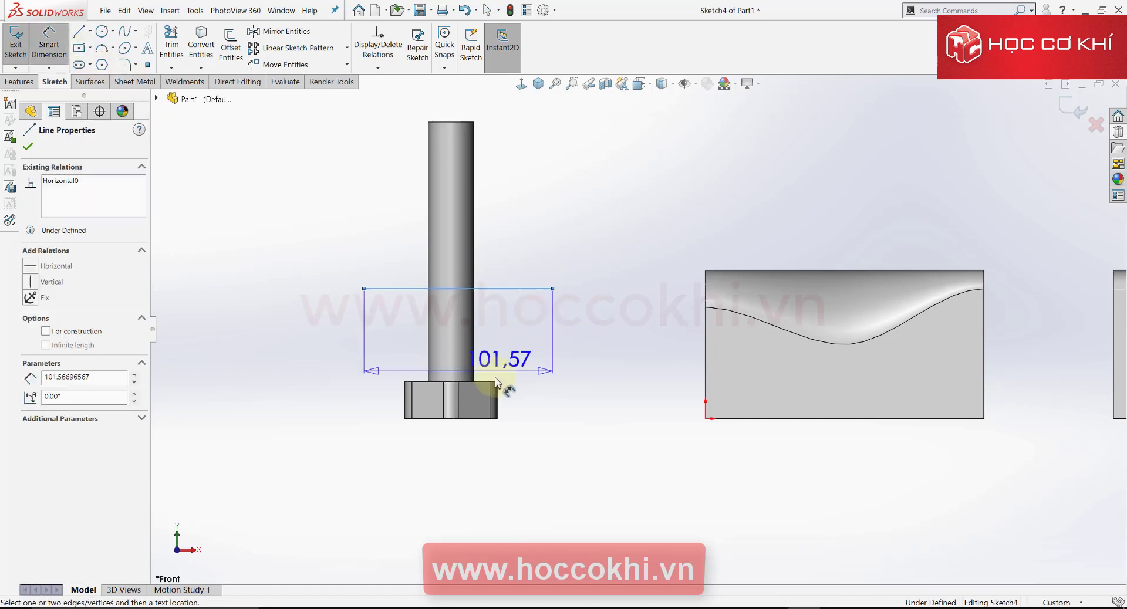
key(Escape)
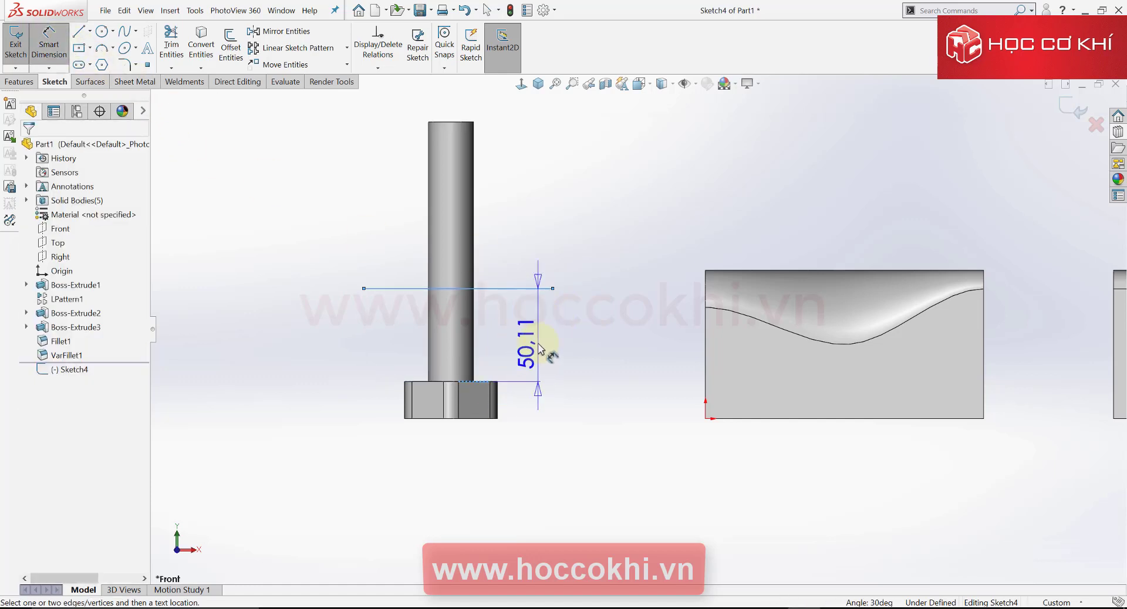
click(535, 336)
text(50)
key(Return)
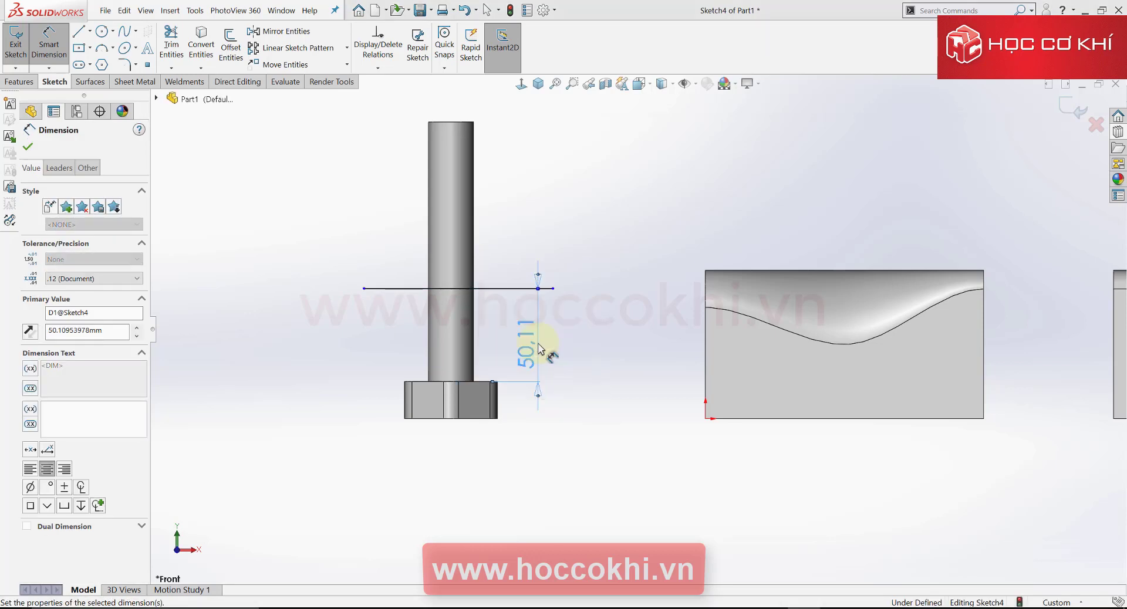
scroll(543, 256, up, 3)
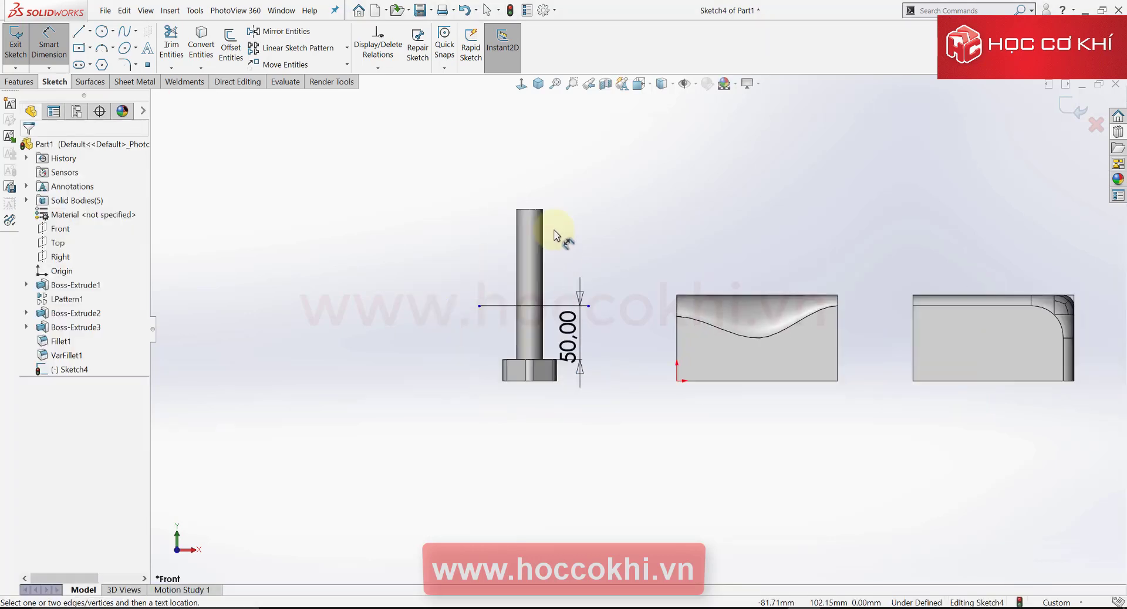
key(ctrl+7)
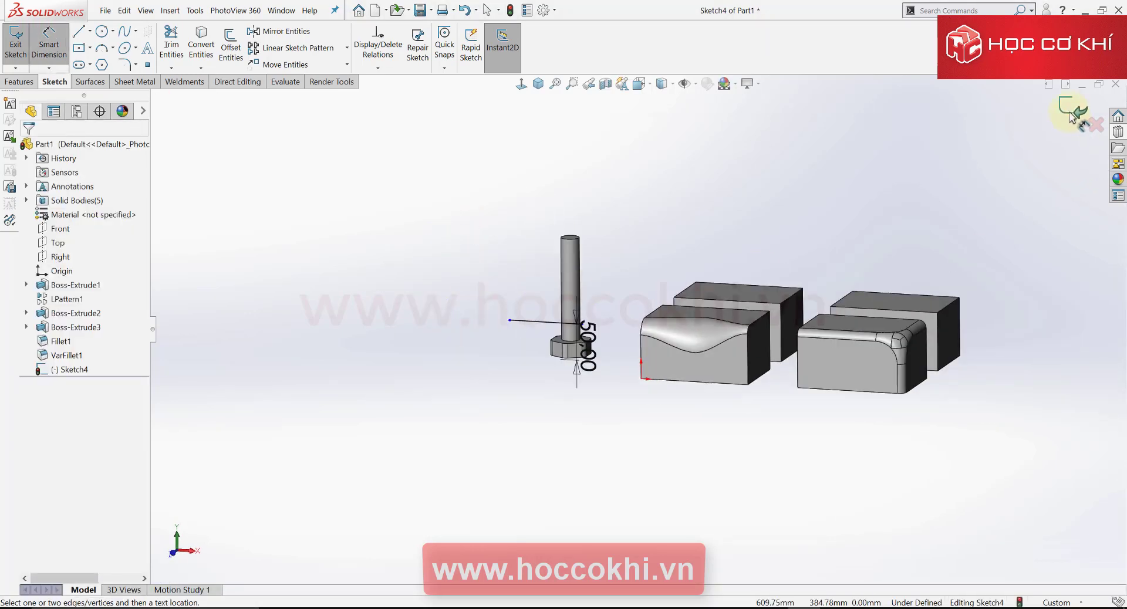
- Exit the sketch and project Sketch4 as a Split Line onto the bolt shaft face
click(1069, 116)
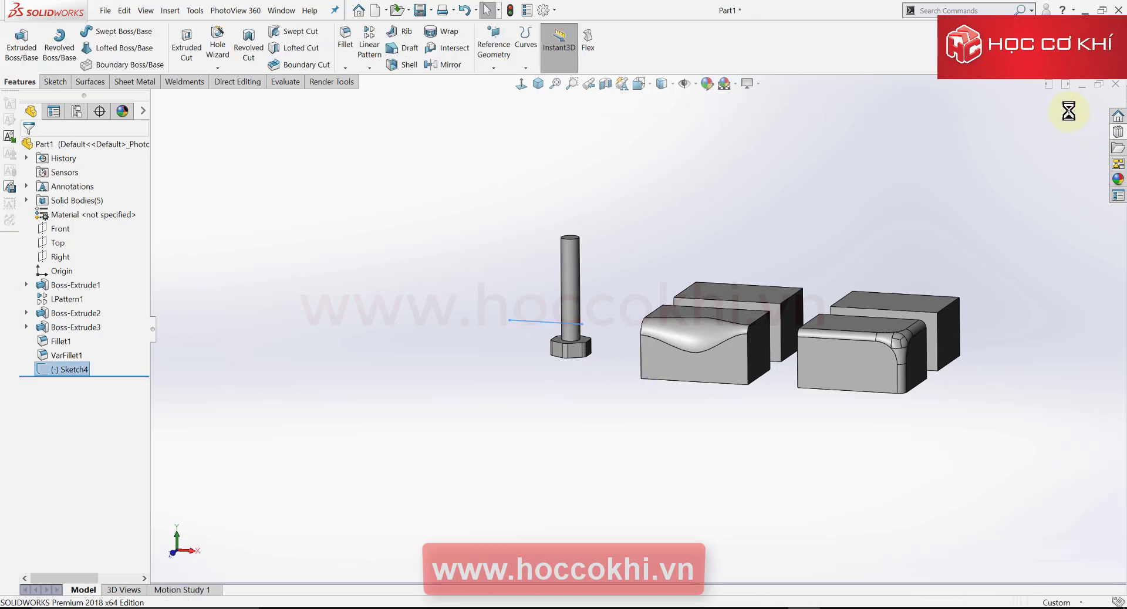
click(526, 43)
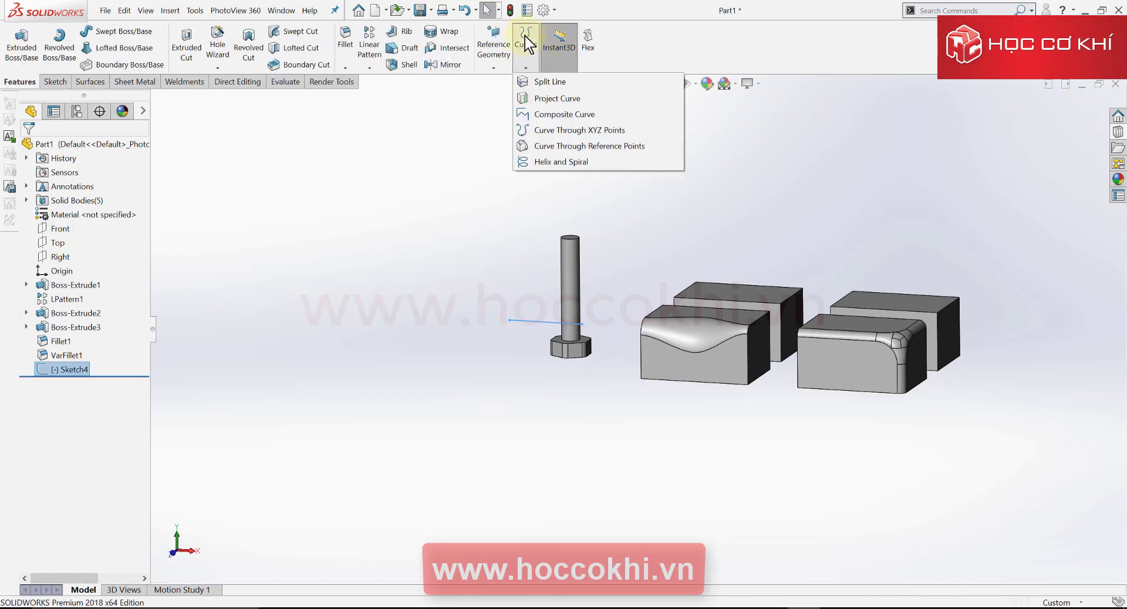
click(529, 41)
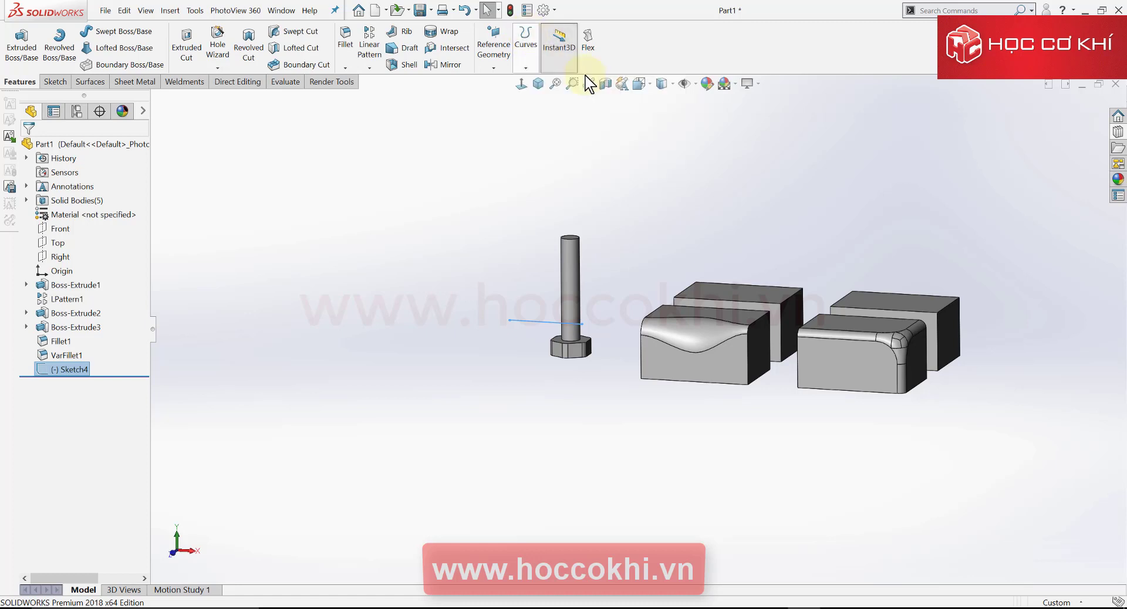
click(531, 43)
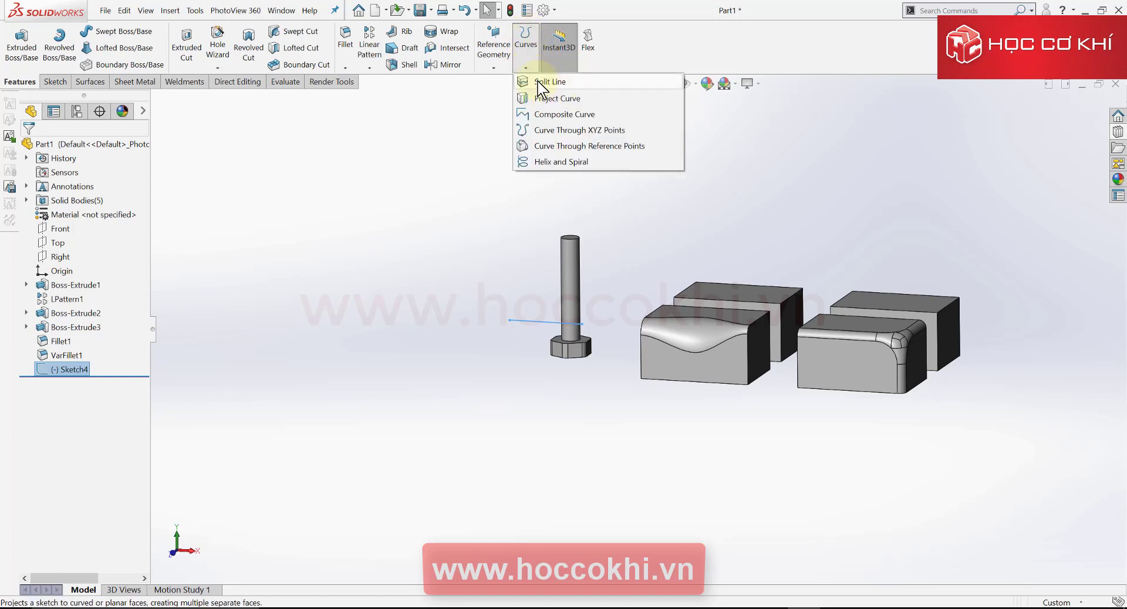
click(555, 82)
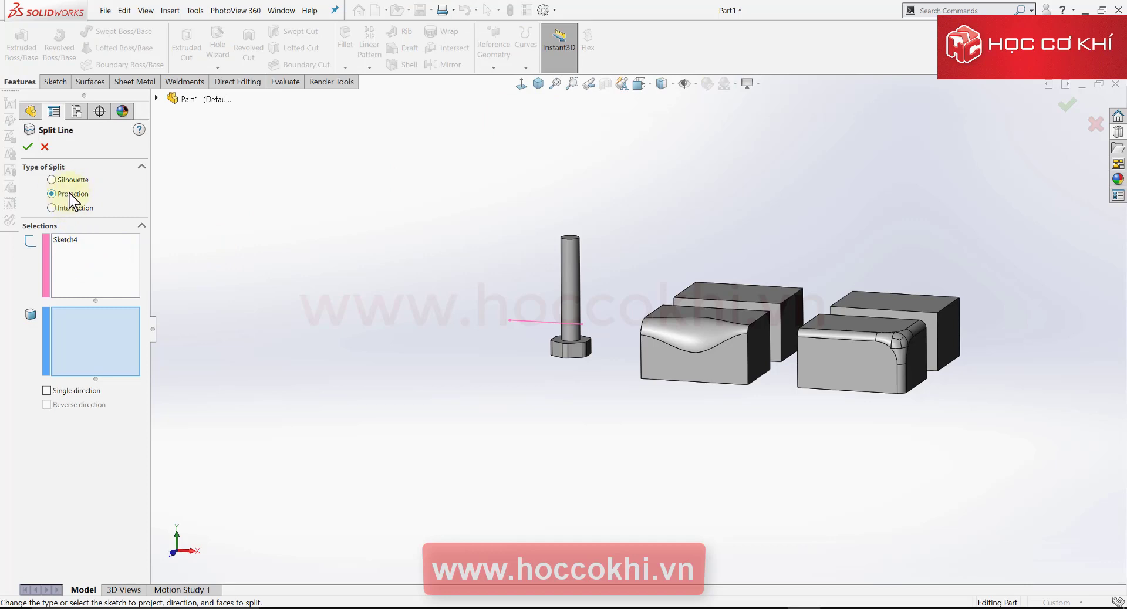
click(73, 242)
scroll(643, 336, down, 3)
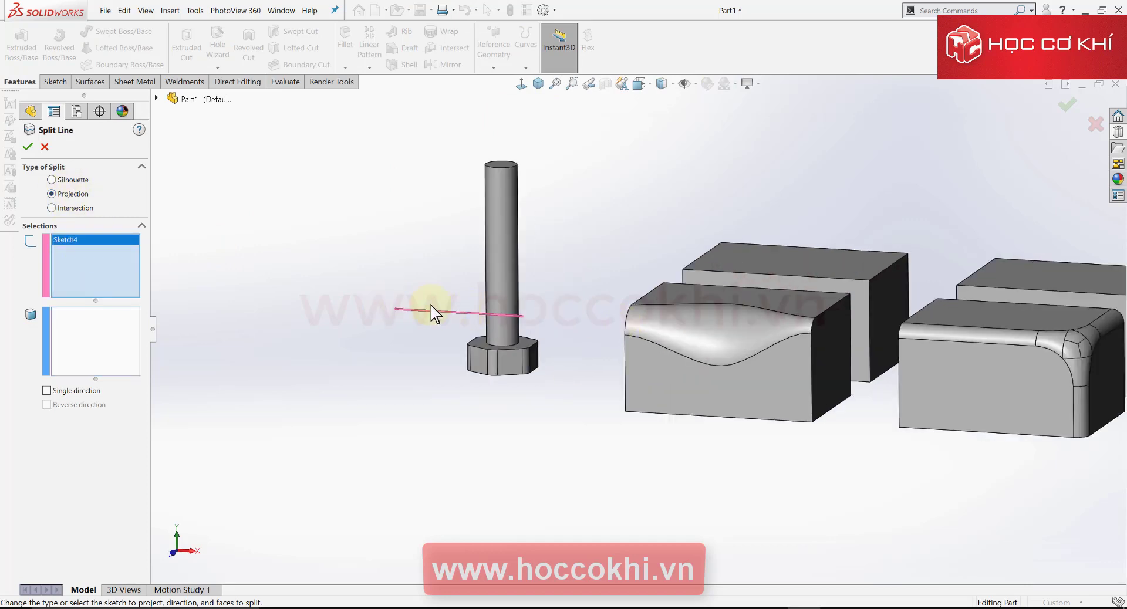
click(75, 343)
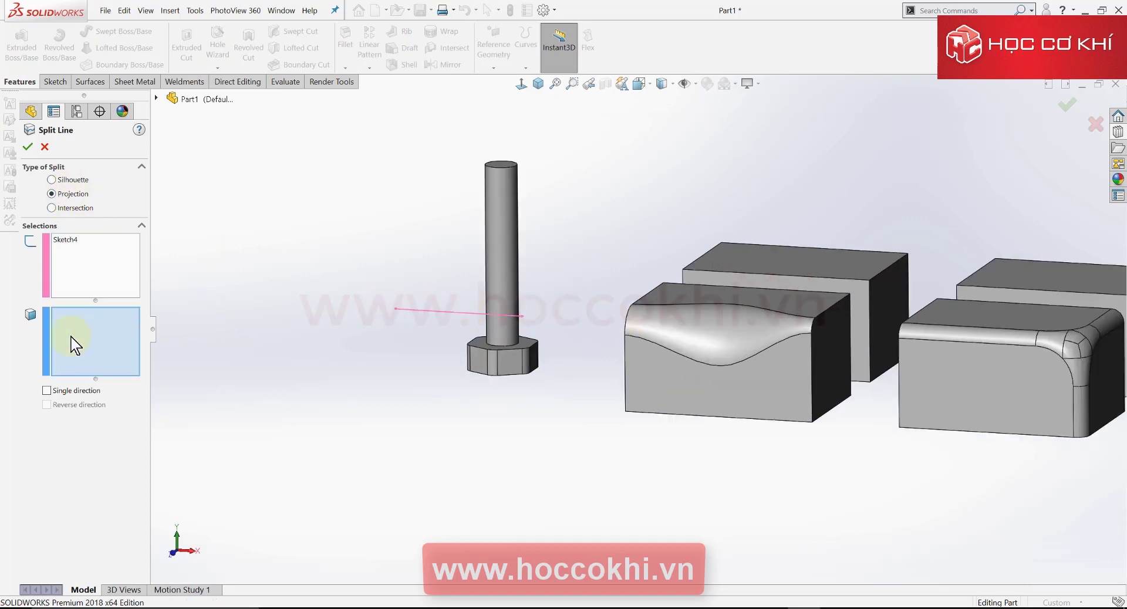
click(496, 200)
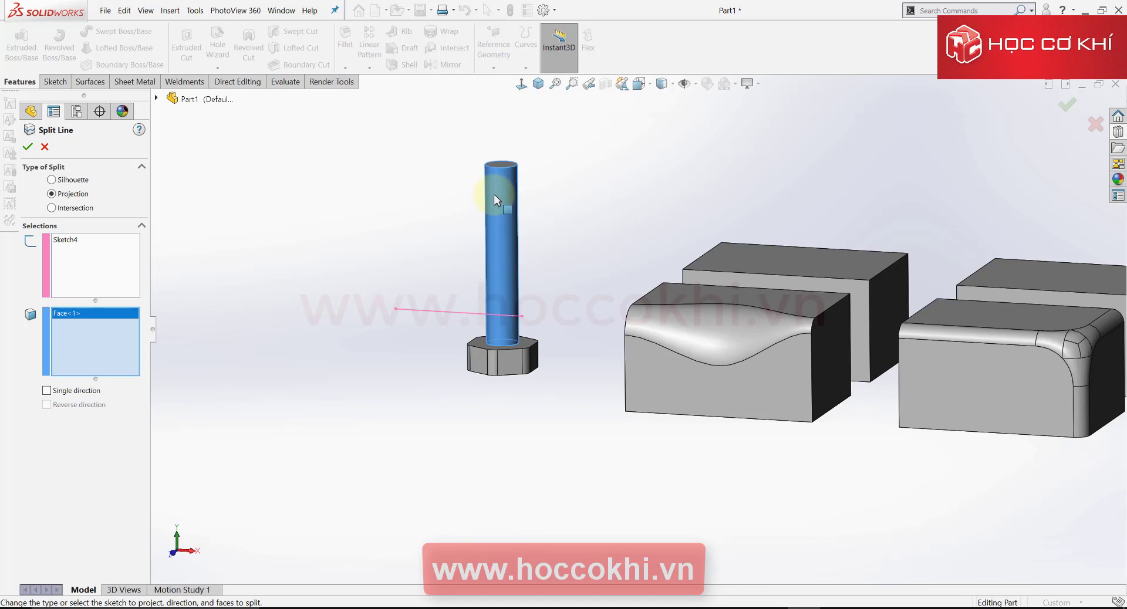
click(27, 147)
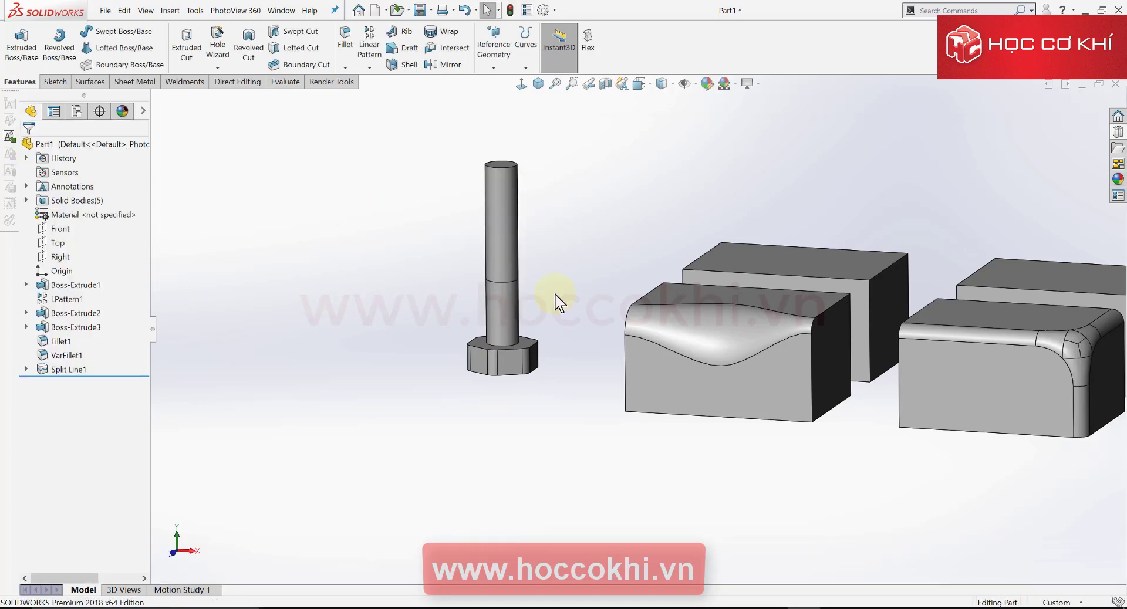
- Orbit around the bolt and select the two shaft faces to check Split Line1
scroll(555, 295, down, 3)
middle_drag(477, 288, 363, 260)
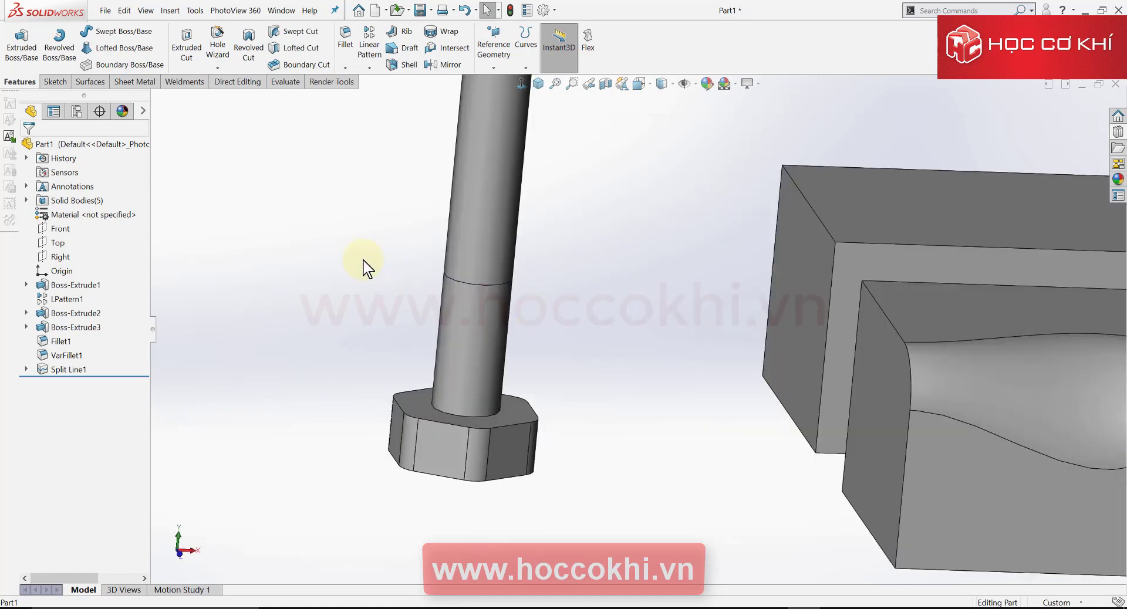
click(476, 305)
click(481, 253)
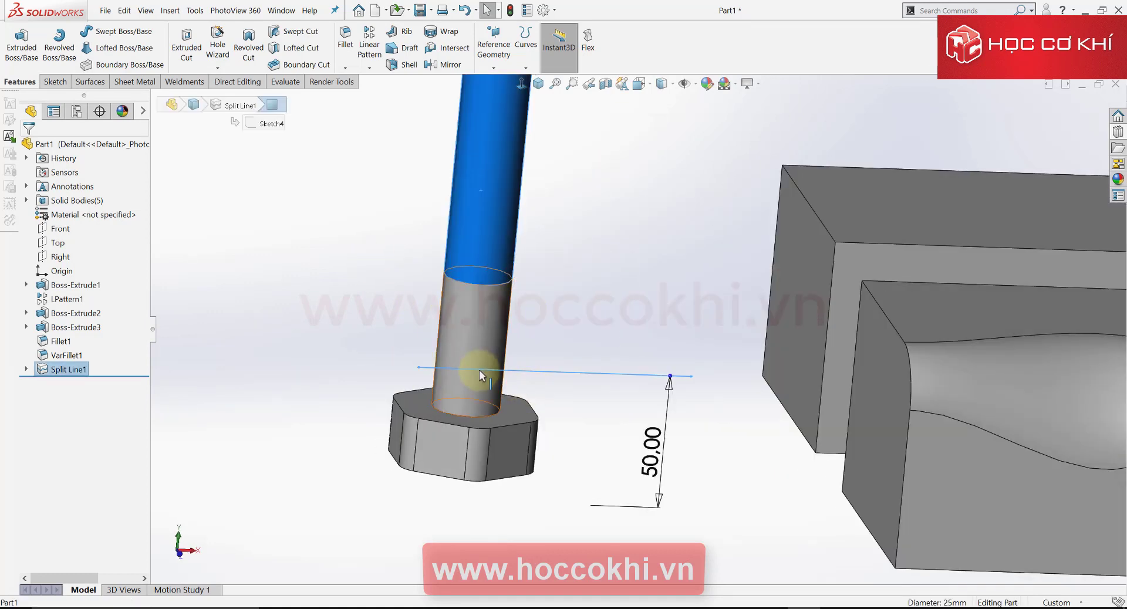
middle_drag(592, 382, 296, 375)
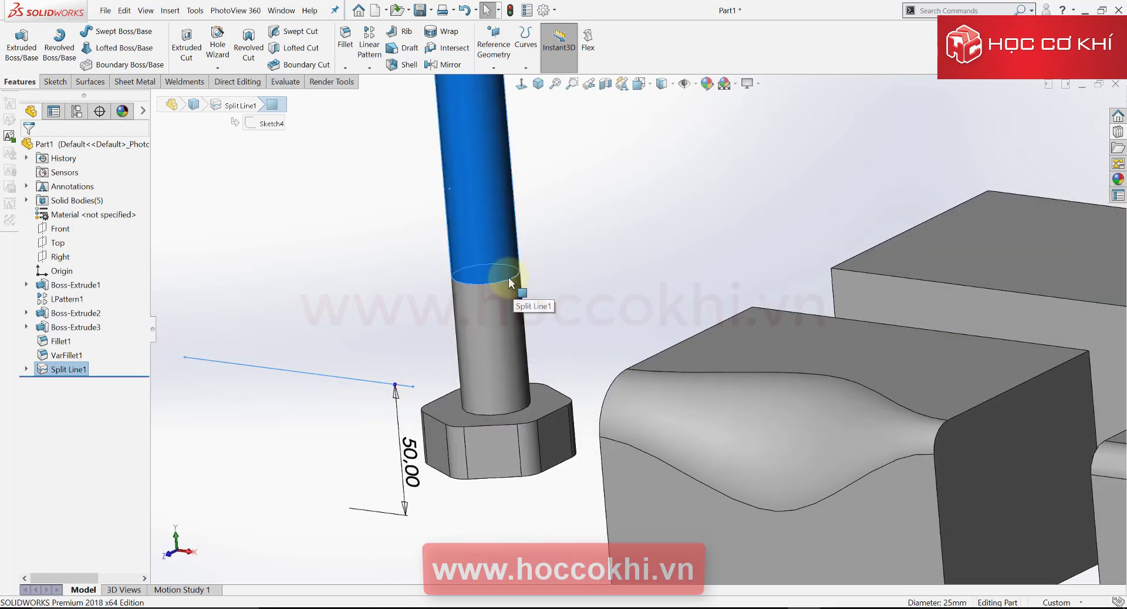
click(639, 251)
mouse_move(639, 251)
middle_down()
mouse_move(553, 290)
mouse_move(528, 347)
mouse_move(631, 317)
middle_up()
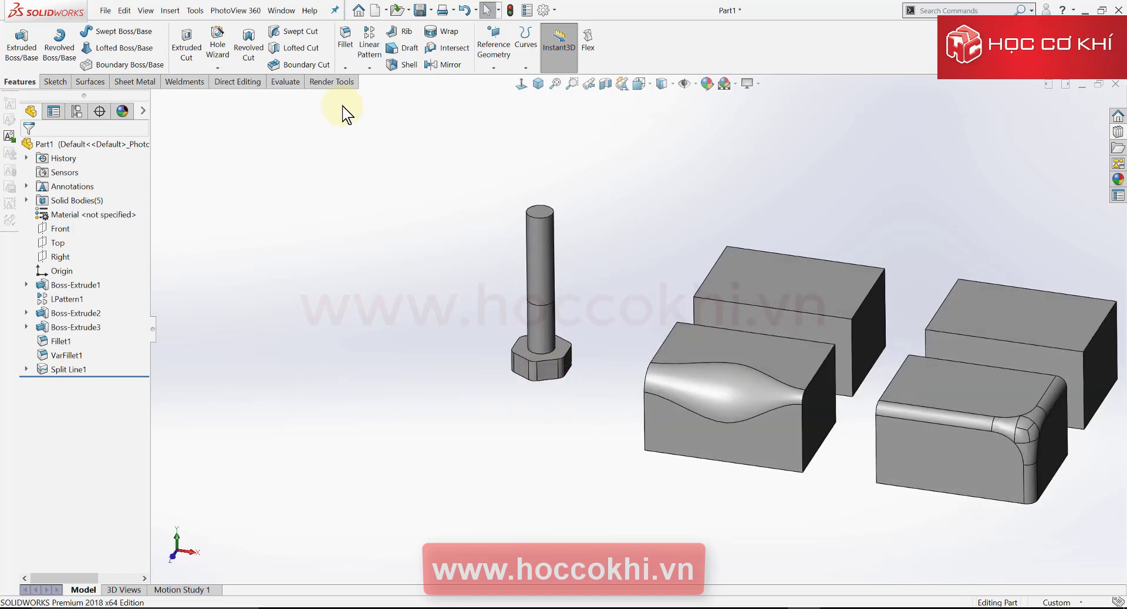
- Start a face fillet with the hex head's top face as Face Set 1
click(348, 41)
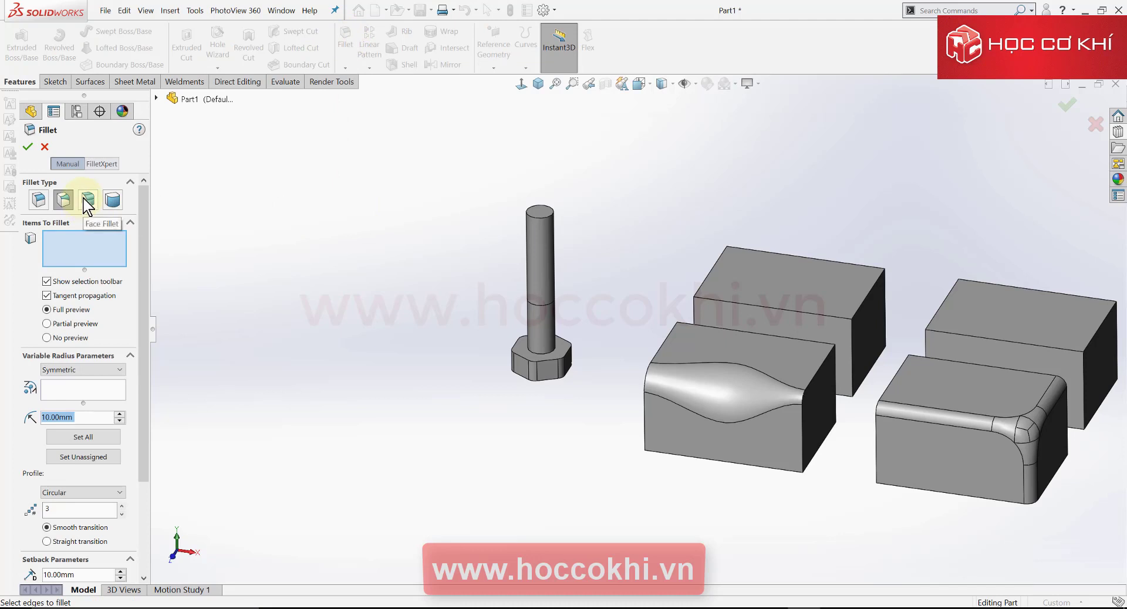
click(88, 202)
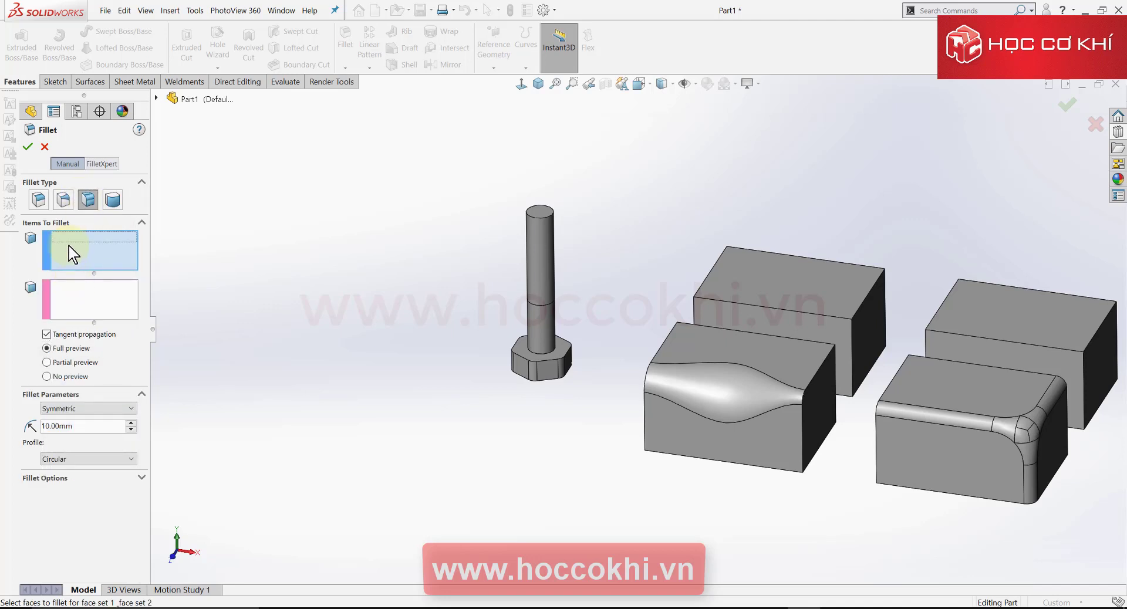
click(106, 256)
scroll(545, 346, down, 3)
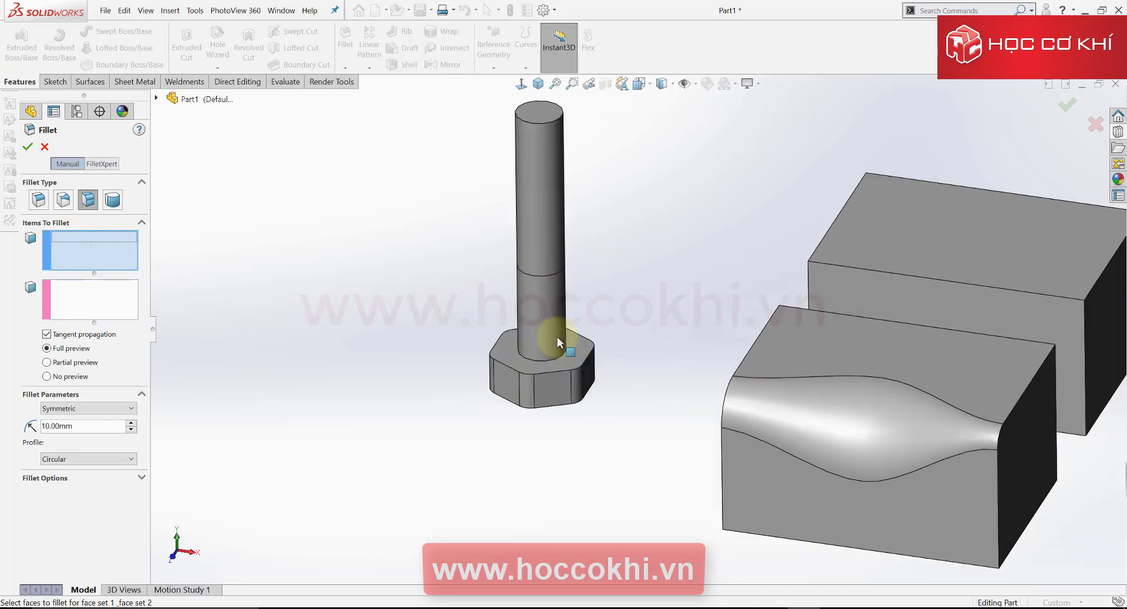
click(503, 352)
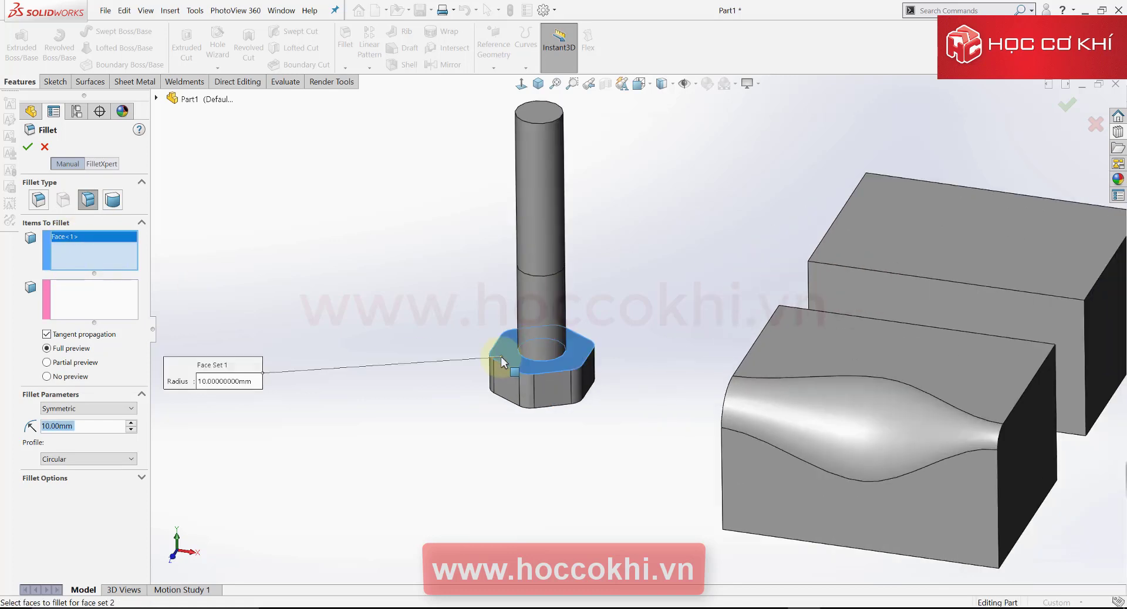
- Add the bolt shaft face as Face Set 2 for the 10 mm face fillet
click(85, 303)
scroll(592, 302, down, 3)
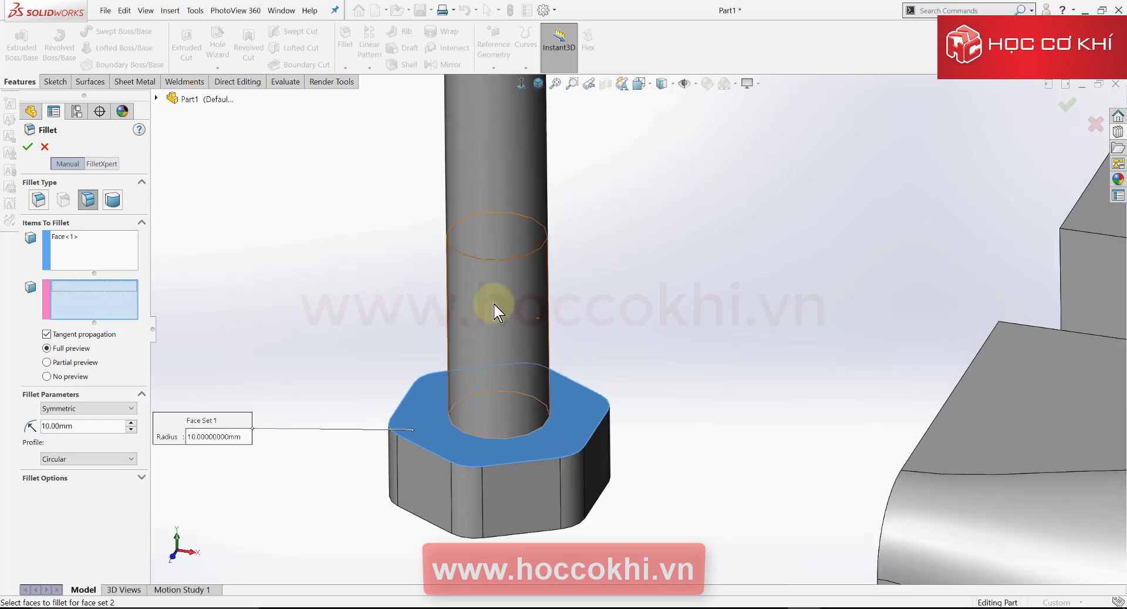
click(495, 305)
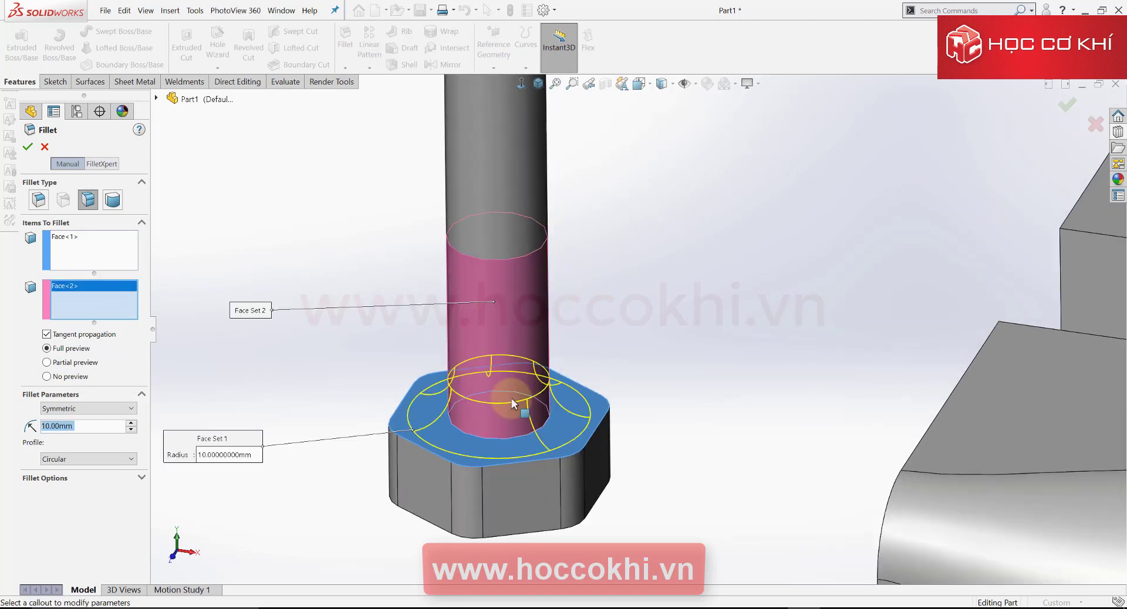
scroll(510, 397, down, 2)
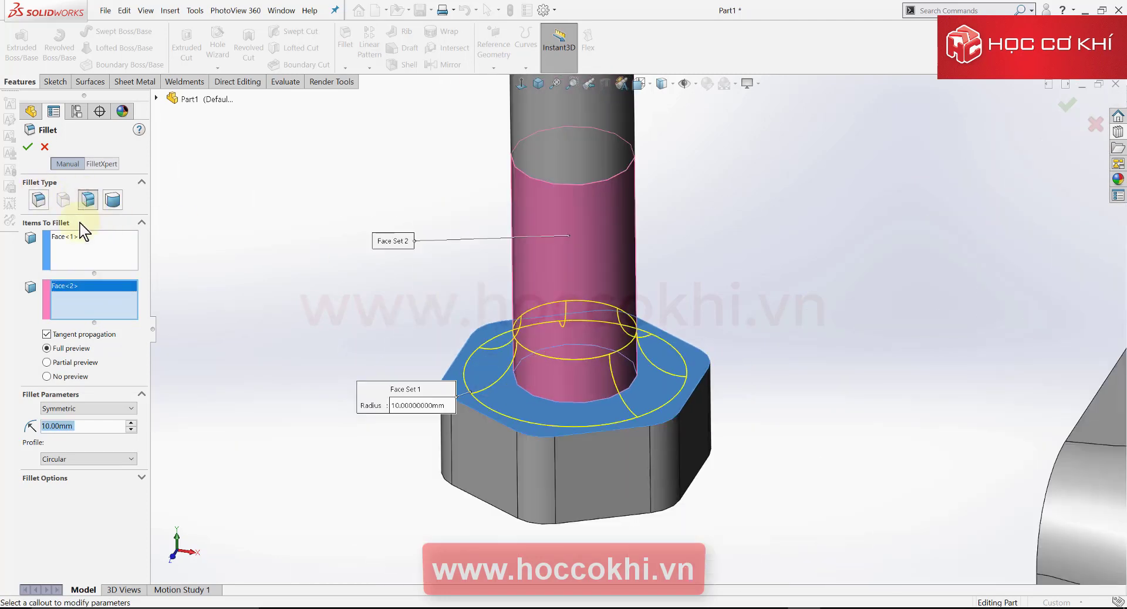
scroll(601, 417, down, 2)
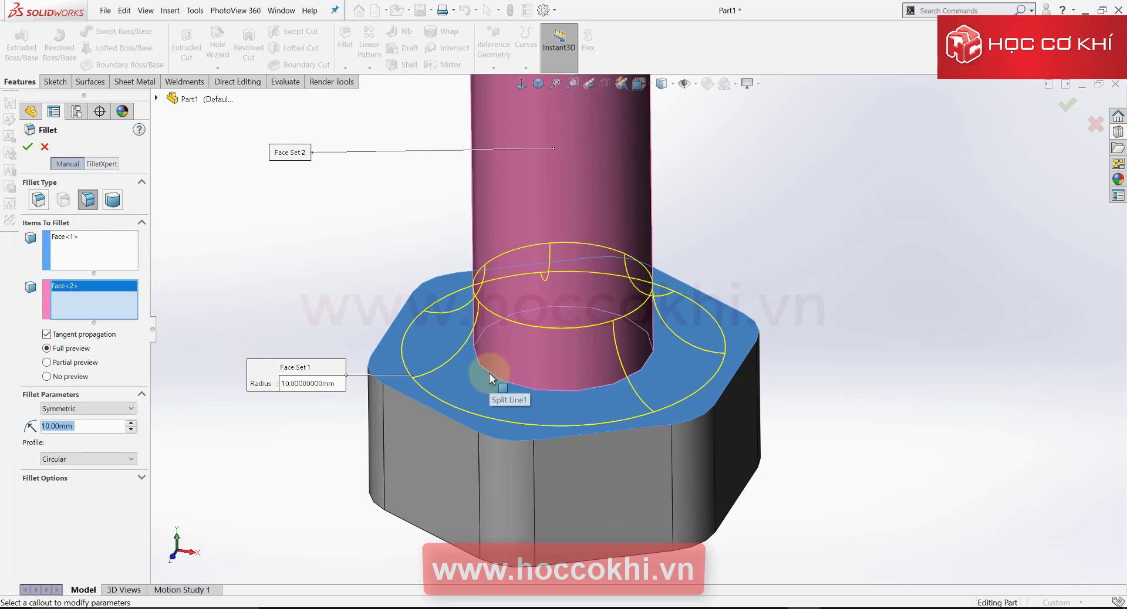
scroll(572, 234, up, 2)
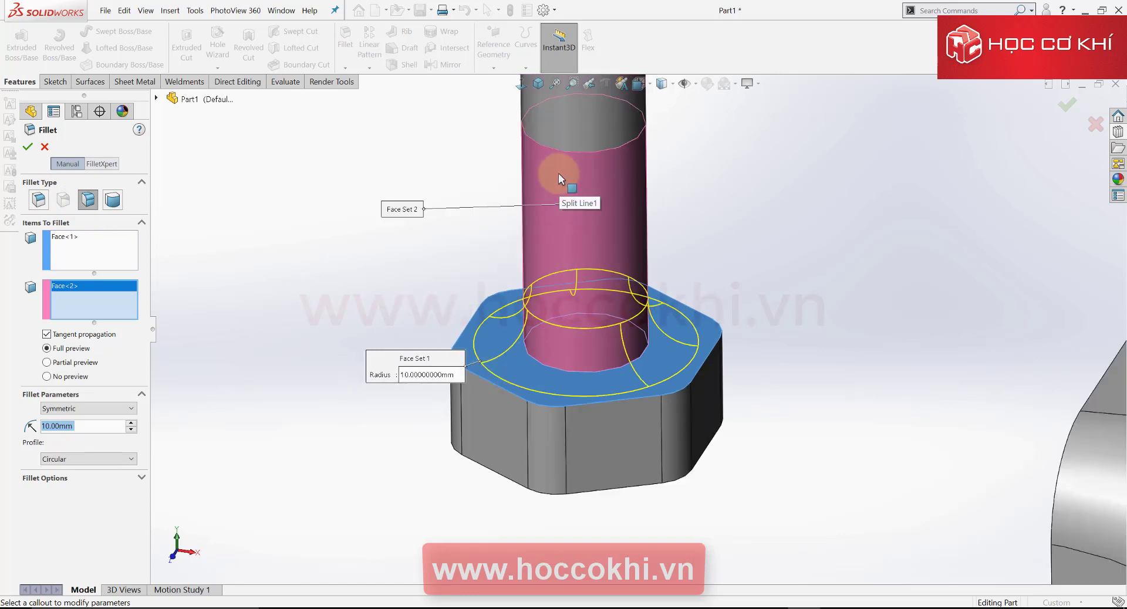
scroll(525, 380, down, 1)
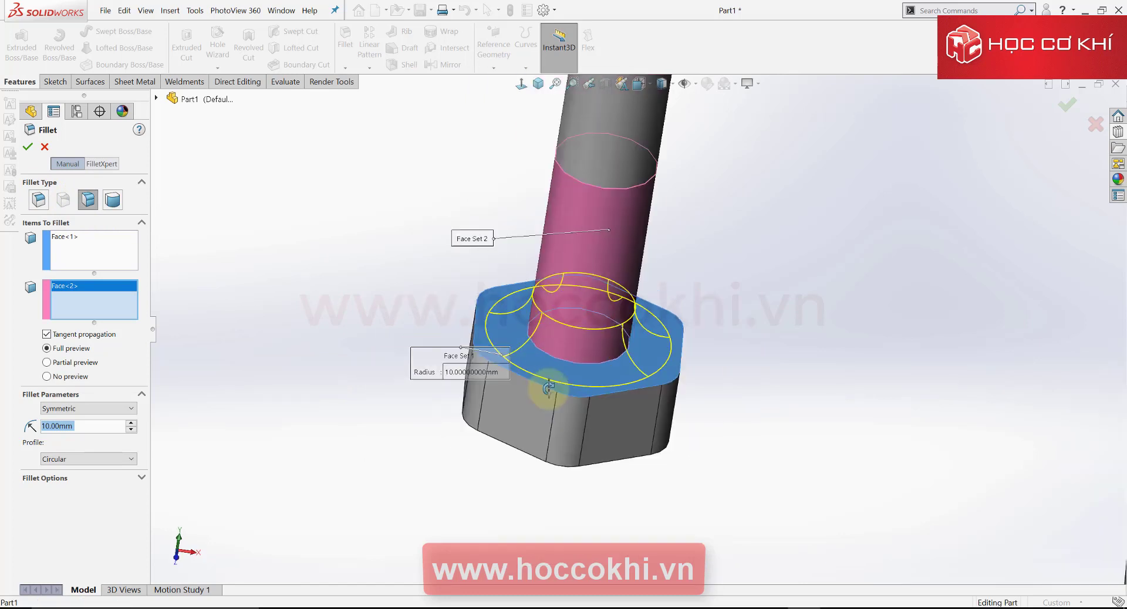
scroll(531, 358, down, 1)
scroll(534, 329, down, 1)
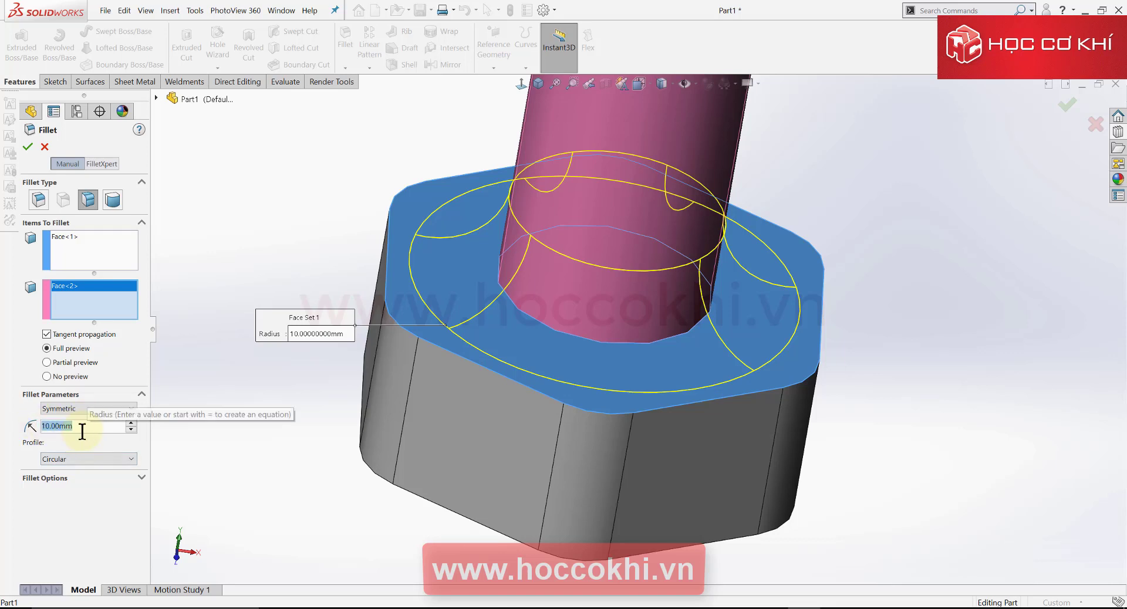
text(15)
key(Return)
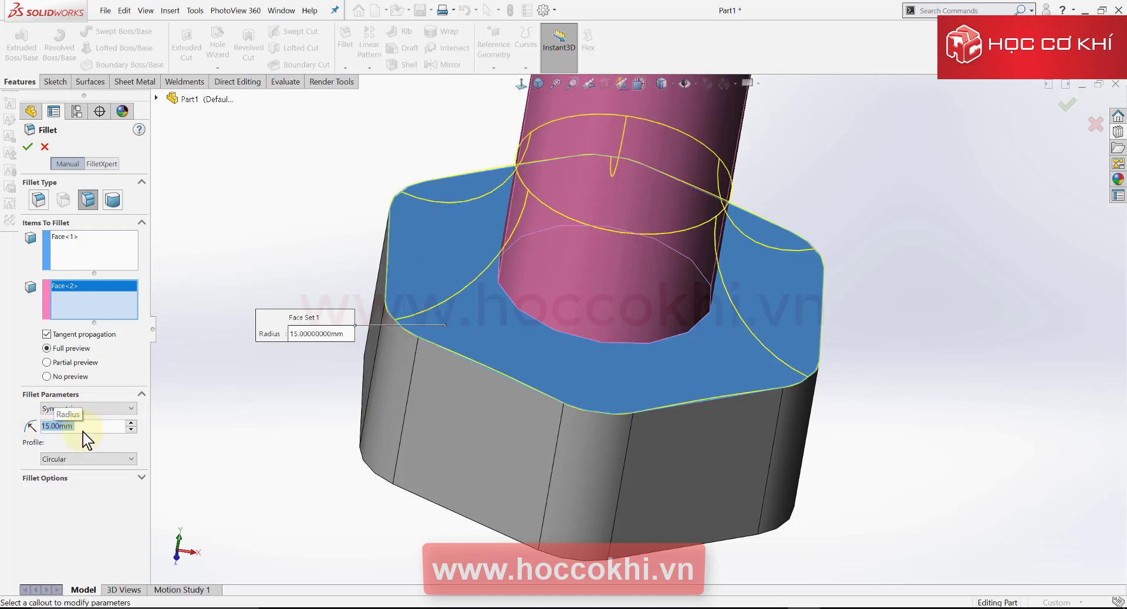
scroll(348, 227, up, 3)
mouse_move(481, 276)
middle_down()
mouse_move(465, 235)
mouse_move(390, 246)
middle_up()
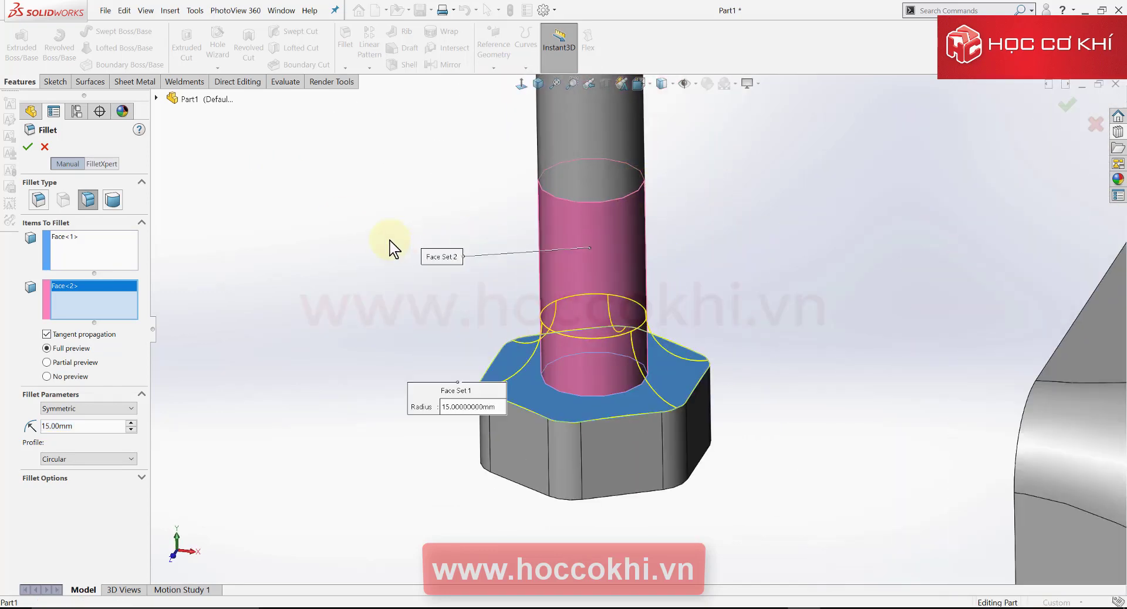
scroll(636, 380, down, 3)
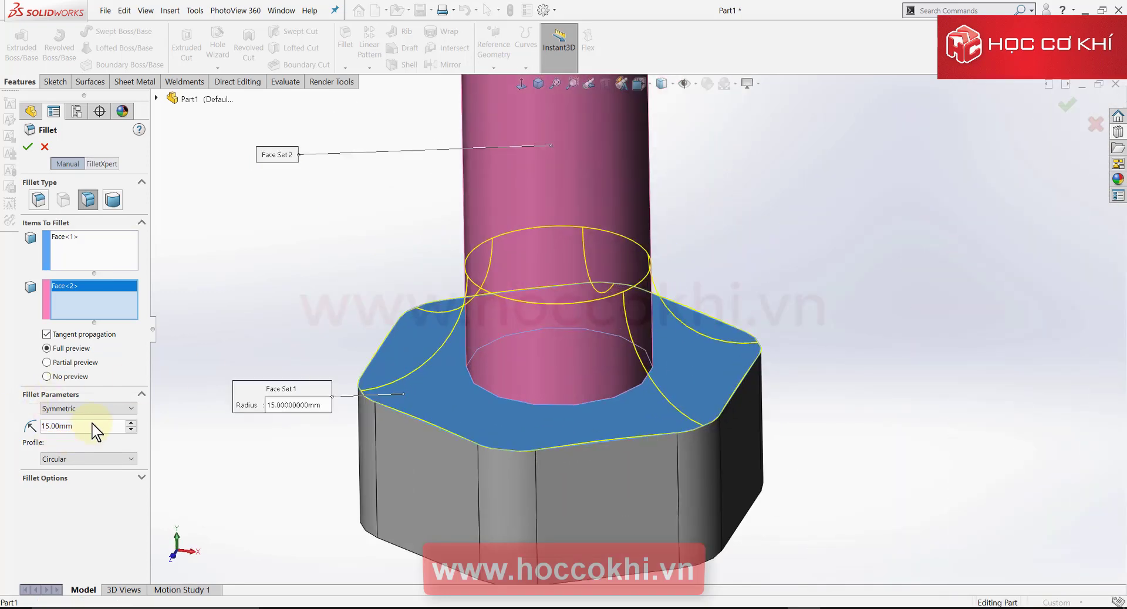
text(10)
key(Return)
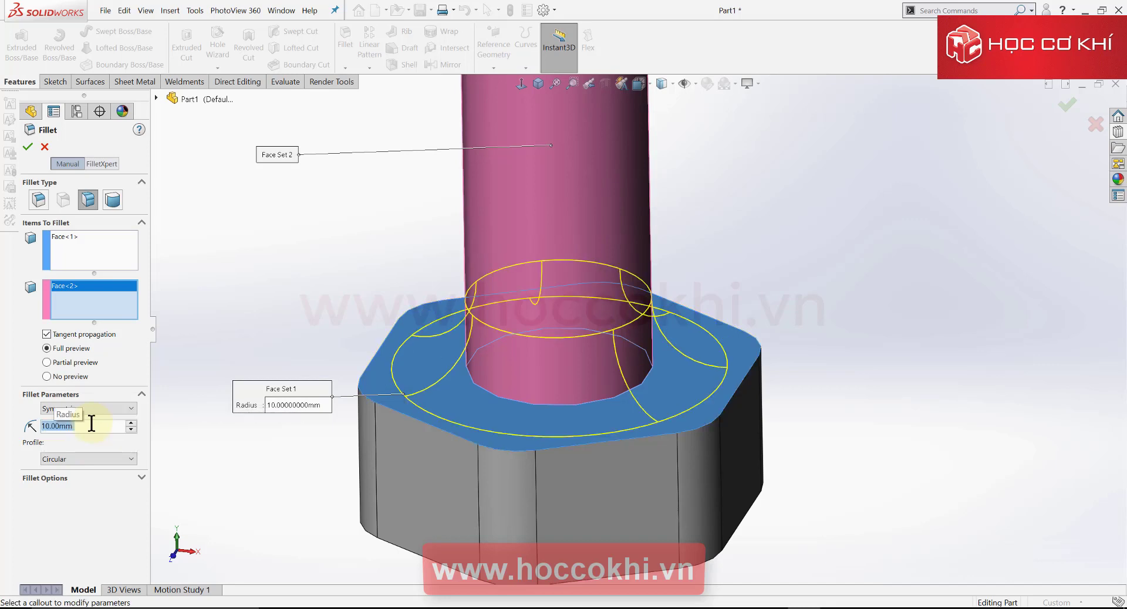
scroll(410, 272, up, 1)
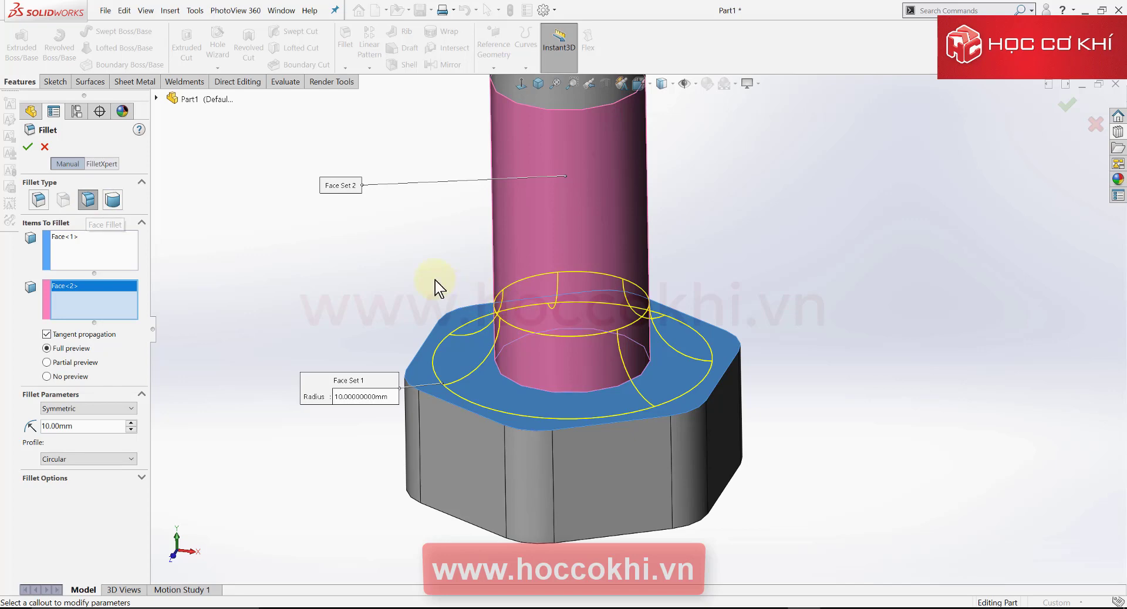
scroll(436, 287, down, 1)
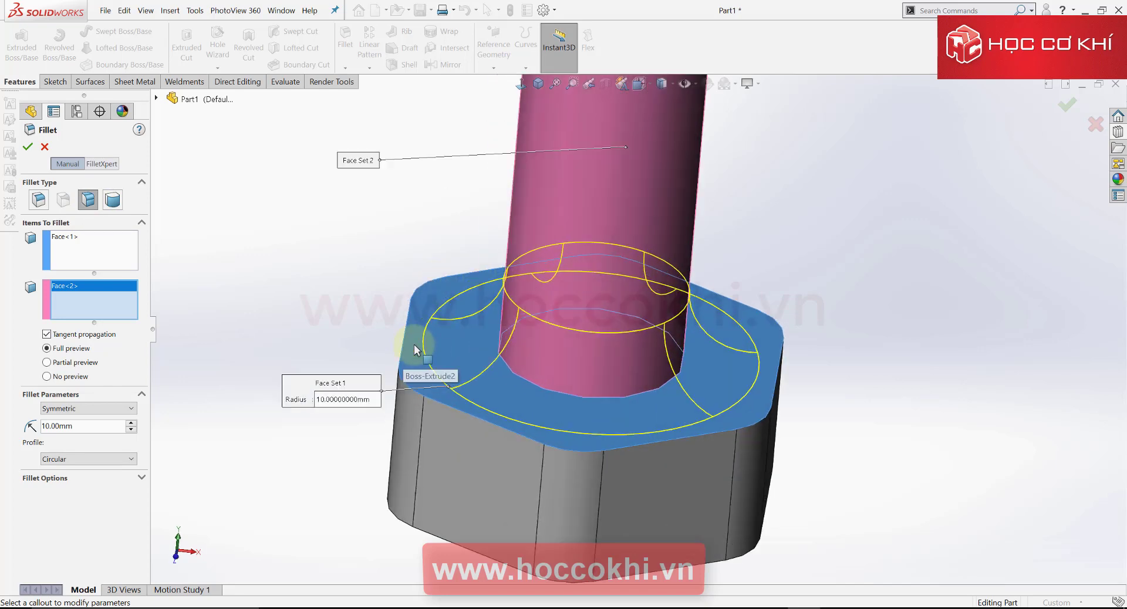
scroll(426, 358, down, 1)
scroll(463, 329, down, 1)
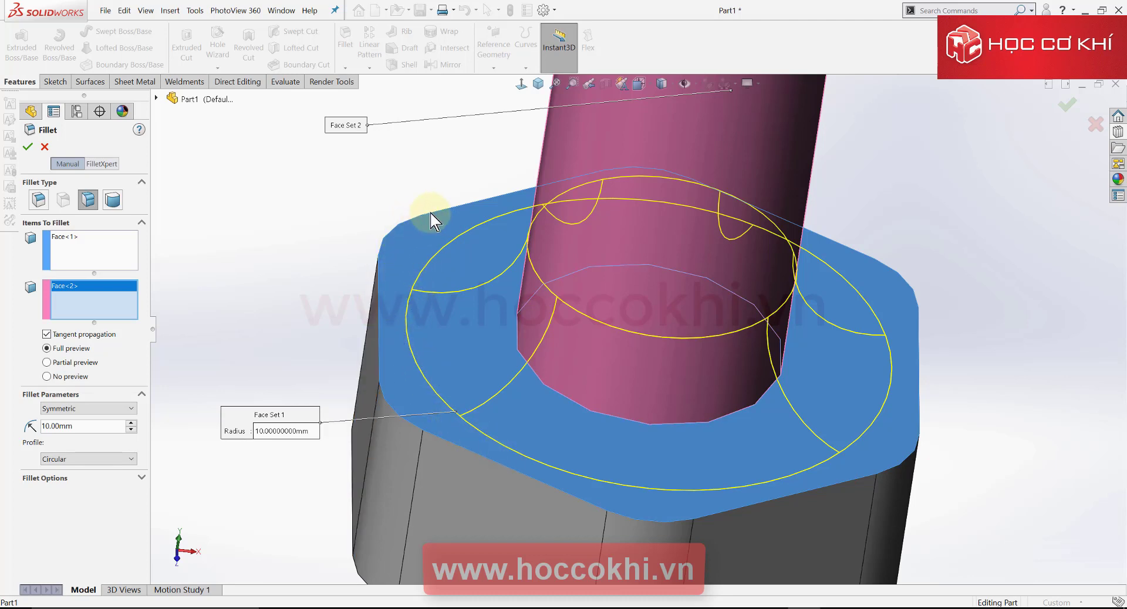
middle_drag(428, 258, 427, 301)
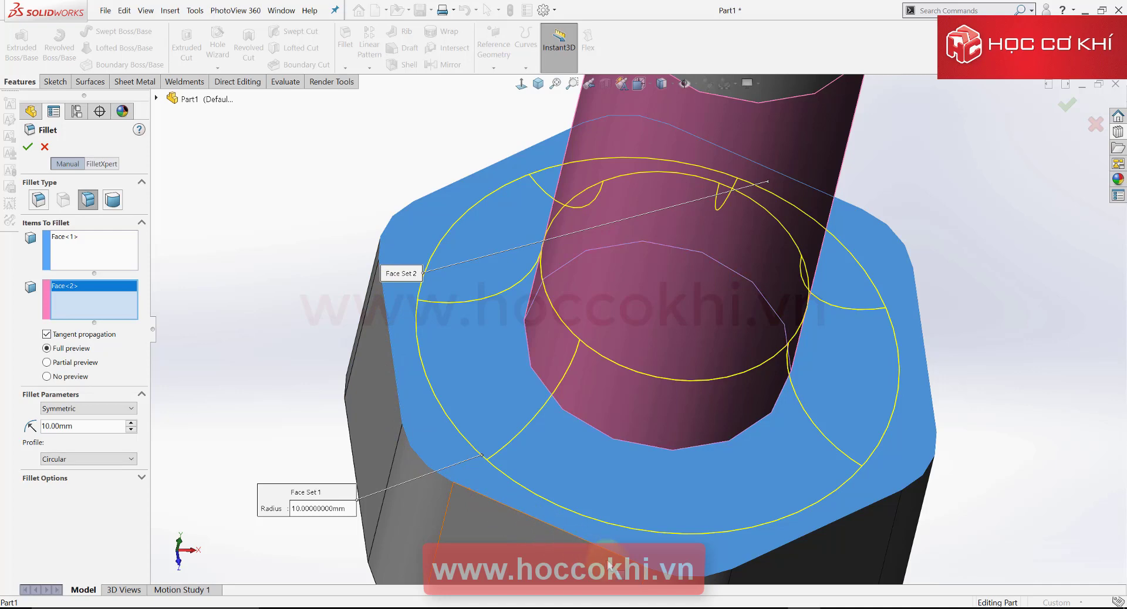
scroll(524, 328, up, 5)
middle_drag(524, 328, 561, 300)
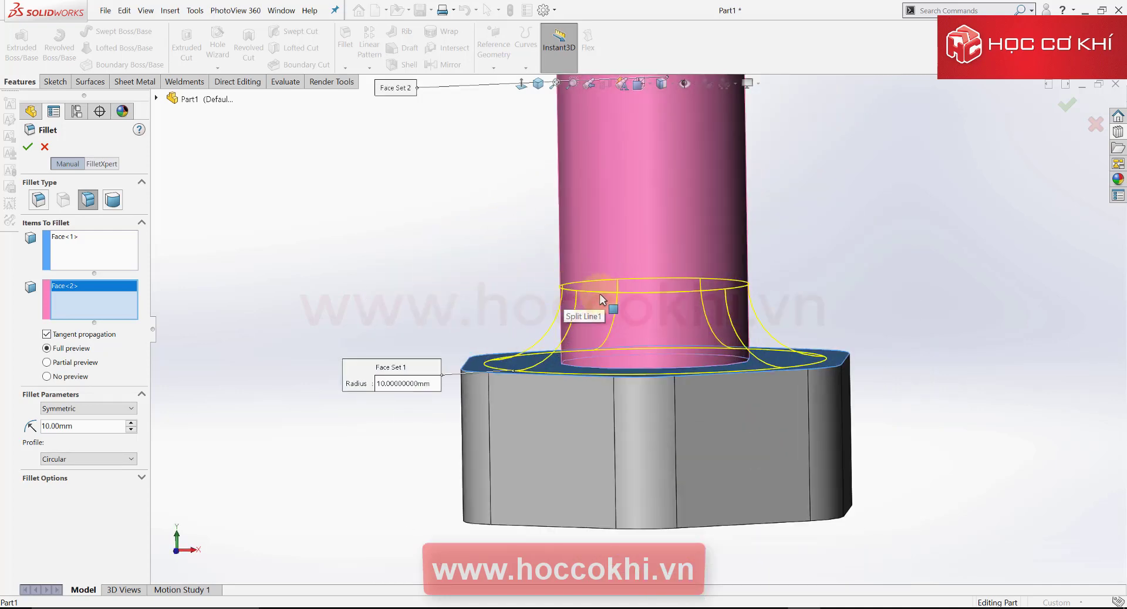
scroll(646, 296, up, 3)
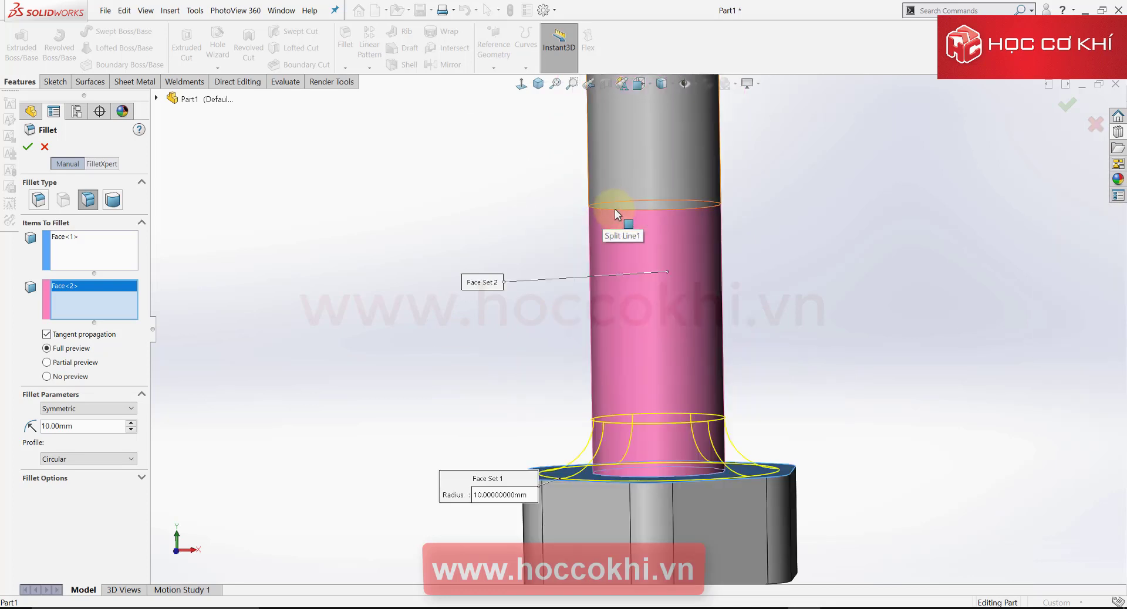
scroll(548, 244, up, 2)
scroll(596, 335, up, 2)
middle_drag(596, 334, 672, 404)
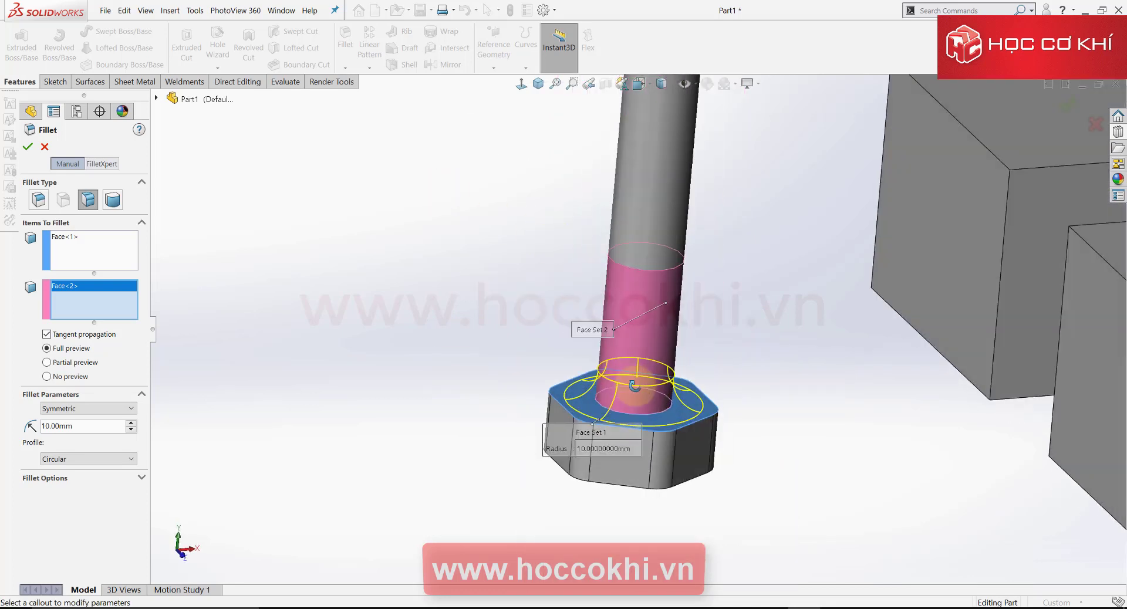
scroll(669, 387, down, 2)
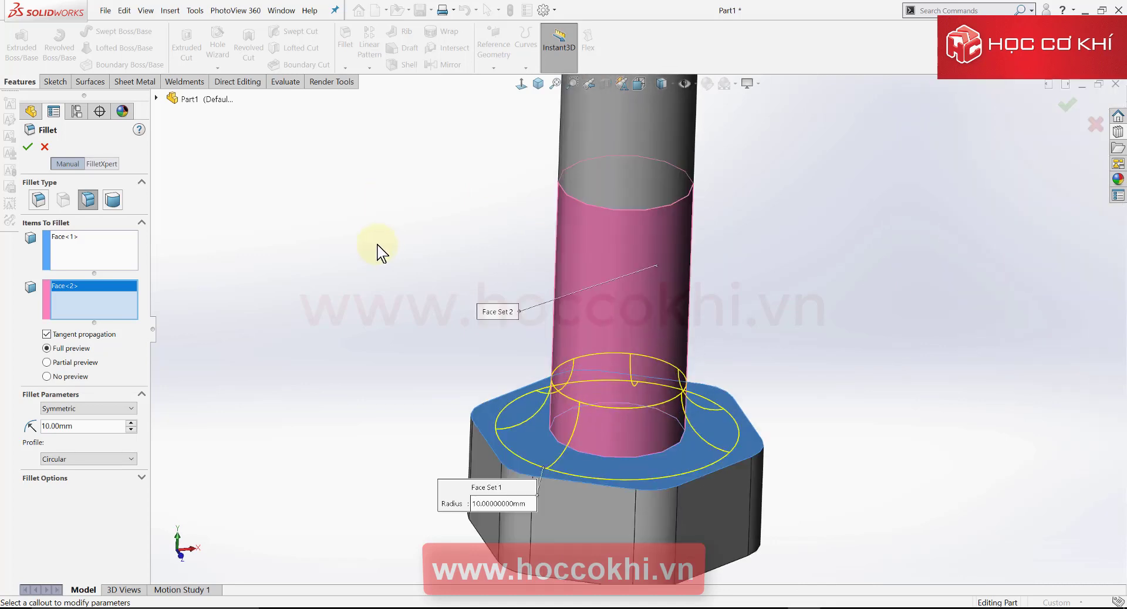
- Switch the face fillet to the Hold Line method and pick the first three hex-head edges
click(128, 407)
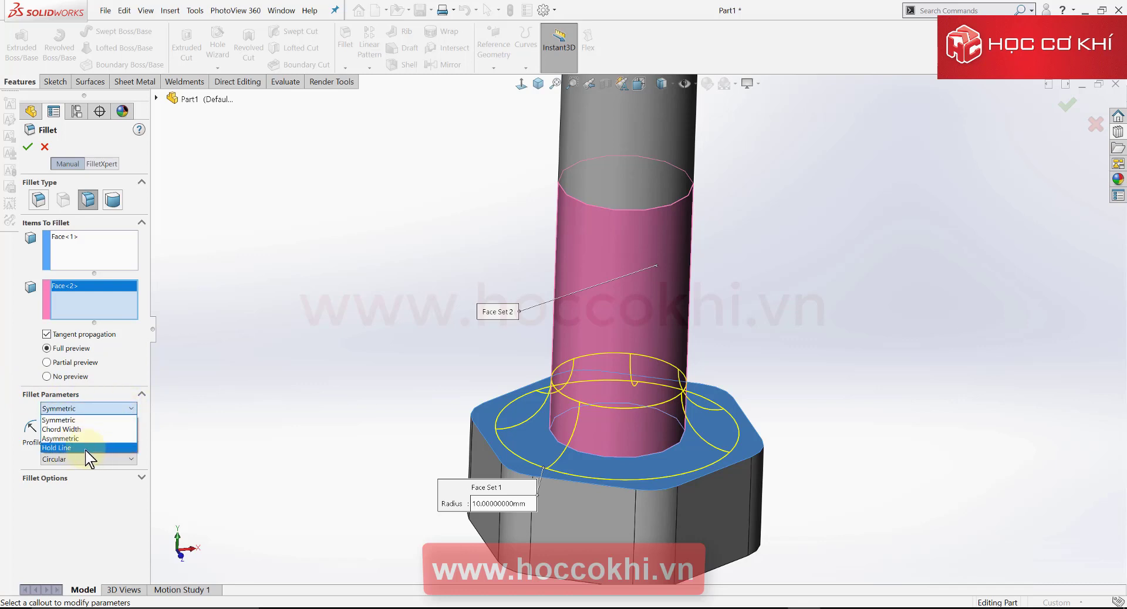
click(132, 411)
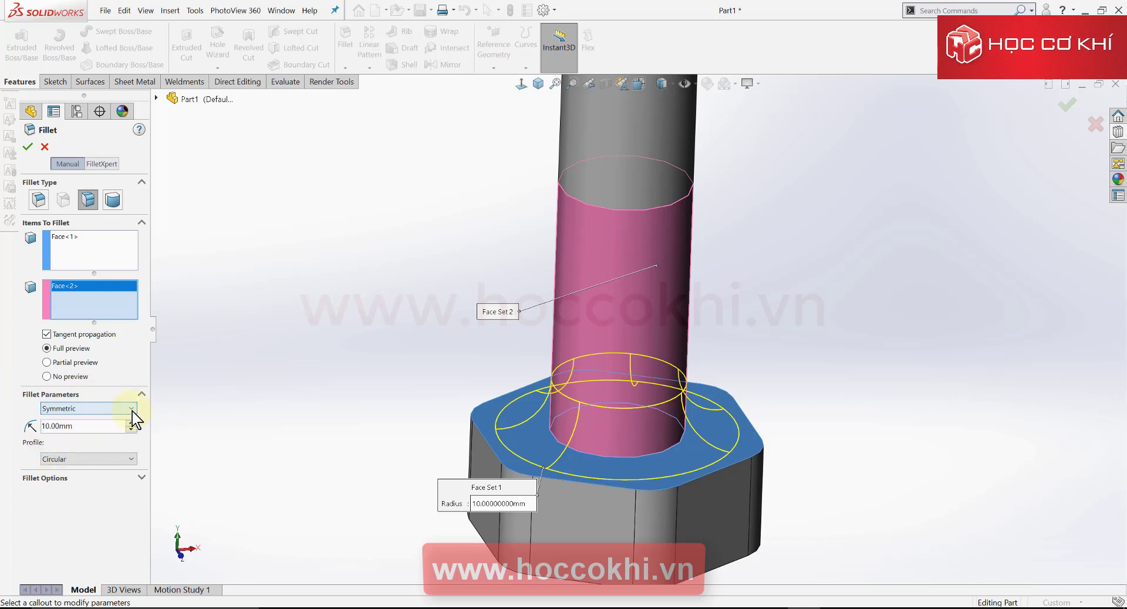
click(132, 413)
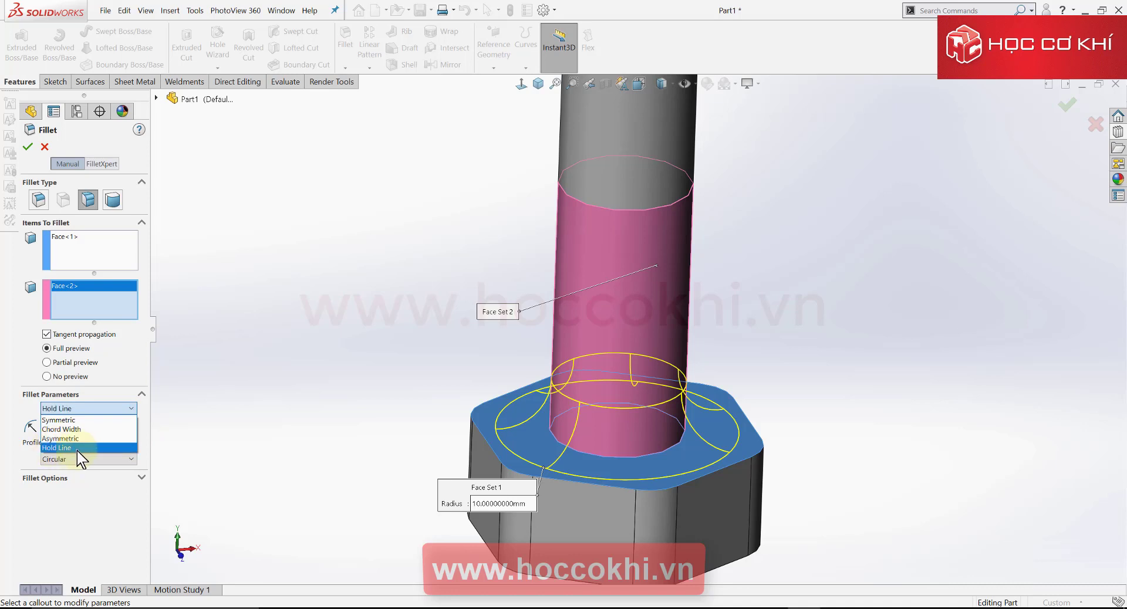
click(80, 447)
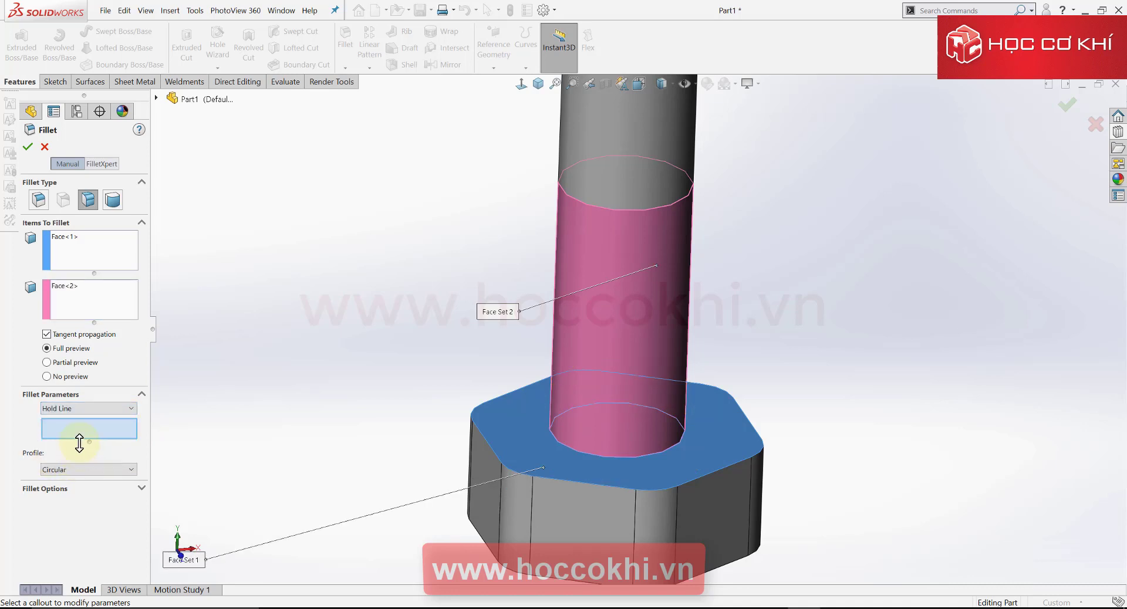
click(562, 480)
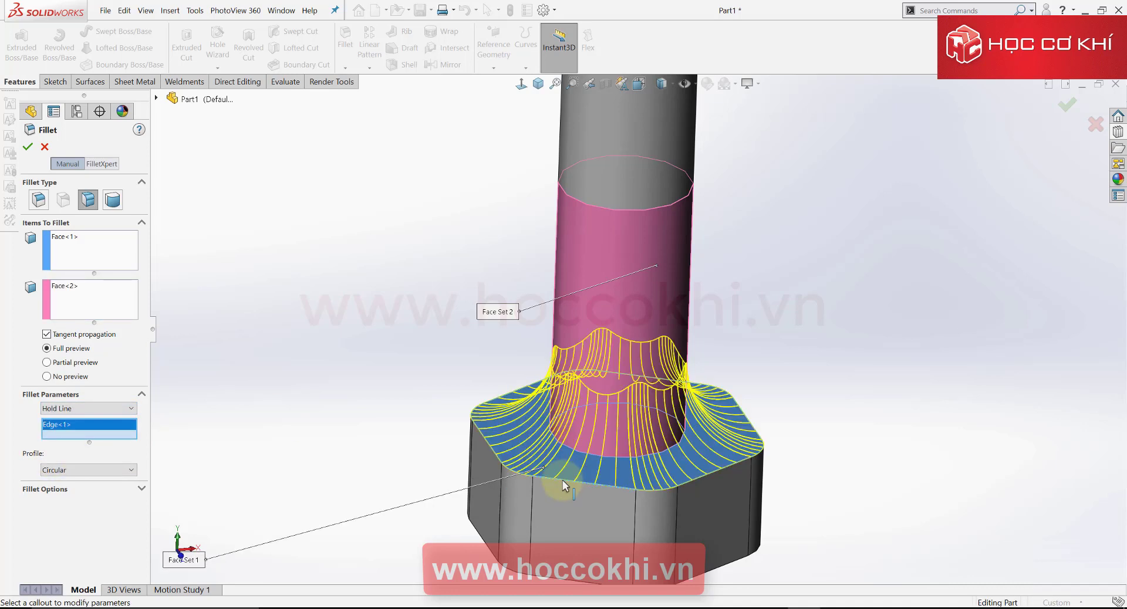
click(663, 493)
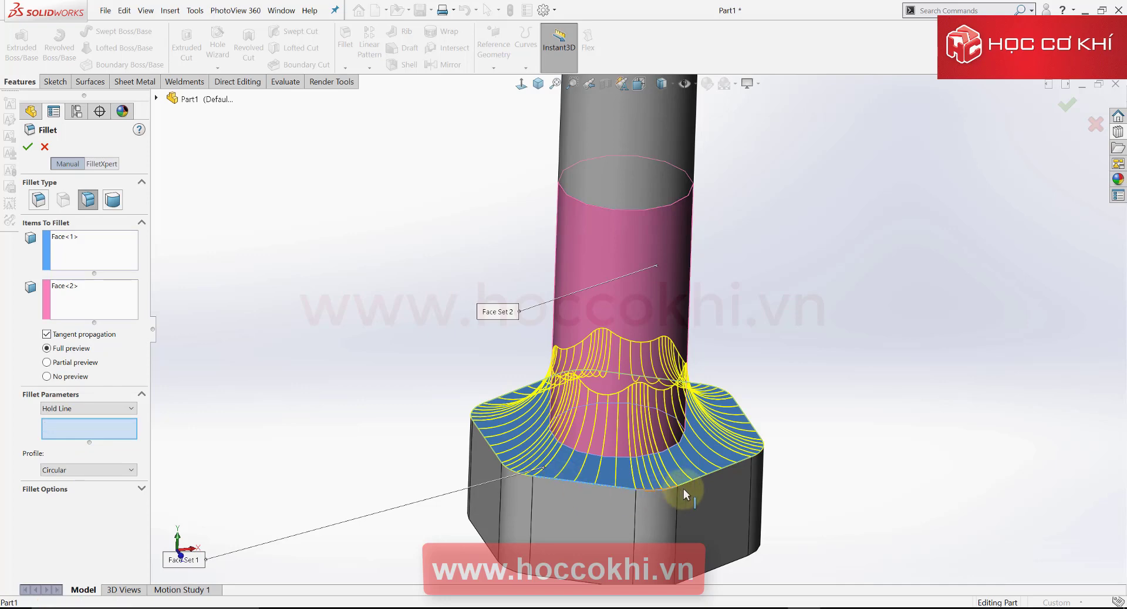
click(705, 480)
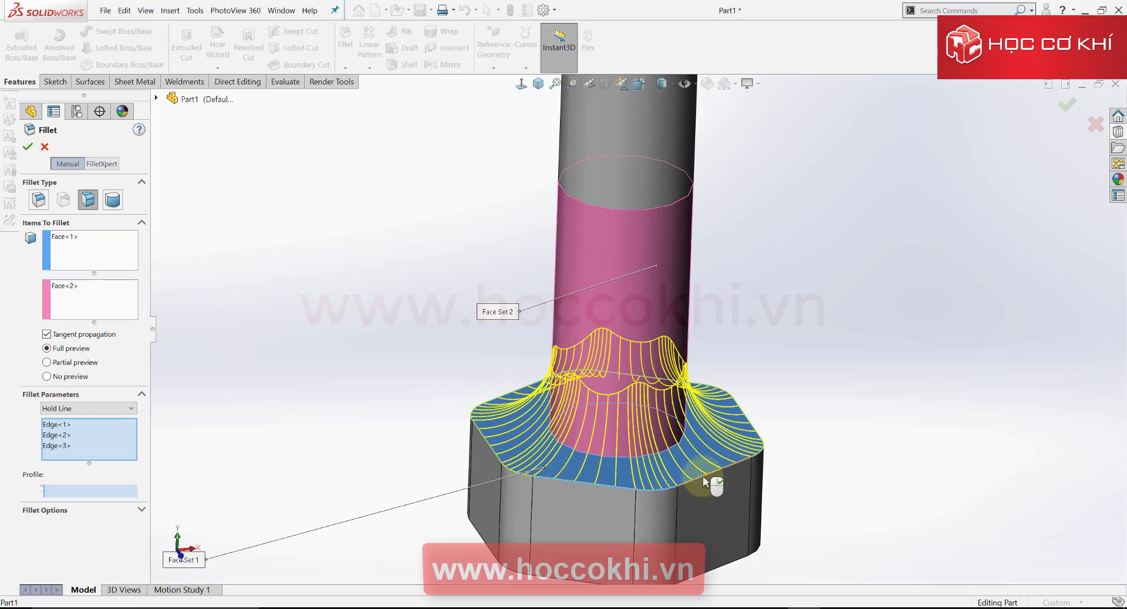
- Orbit around the bolt head and add six more head edges as hold lines
mouse_move(679, 466)
middle_down()
mouse_move(658, 502)
mouse_move(765, 495)
mouse_move(712, 488)
mouse_move(805, 434)
middle_up()
click(758, 476)
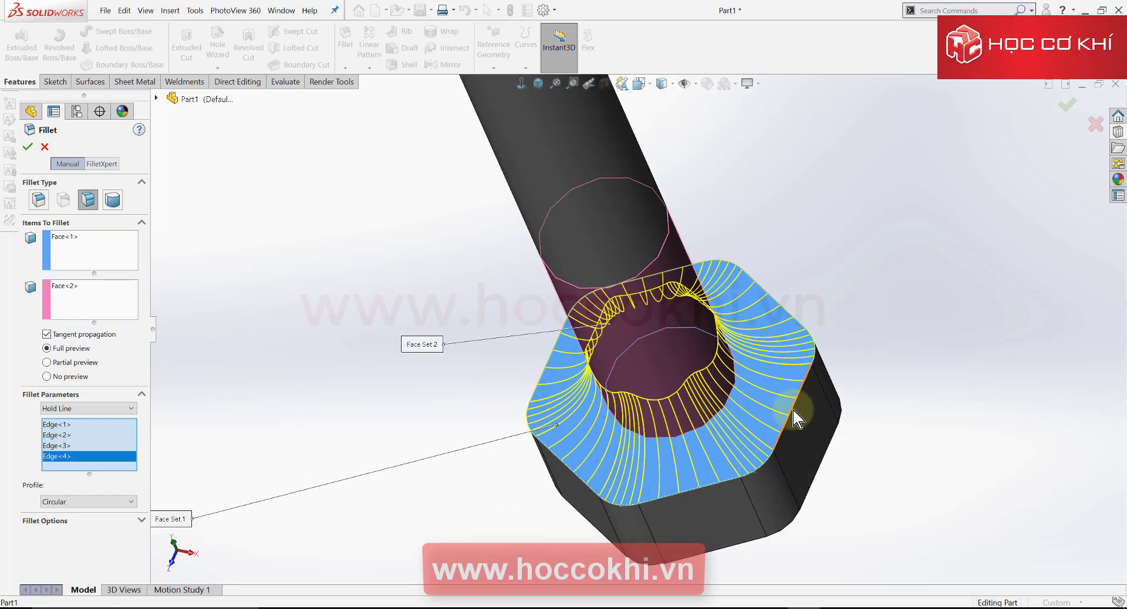
click(794, 412)
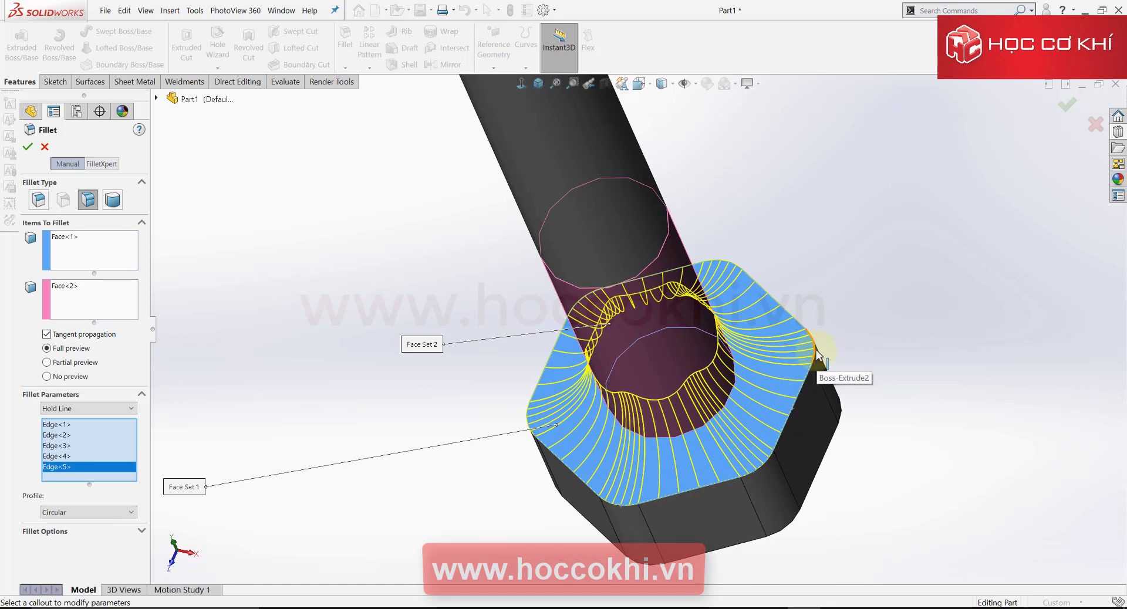
click(807, 329)
click(769, 310)
mouse_move(769, 309)
middle_down()
mouse_move(767, 345)
mouse_move(737, 258)
middle_up()
click(692, 238)
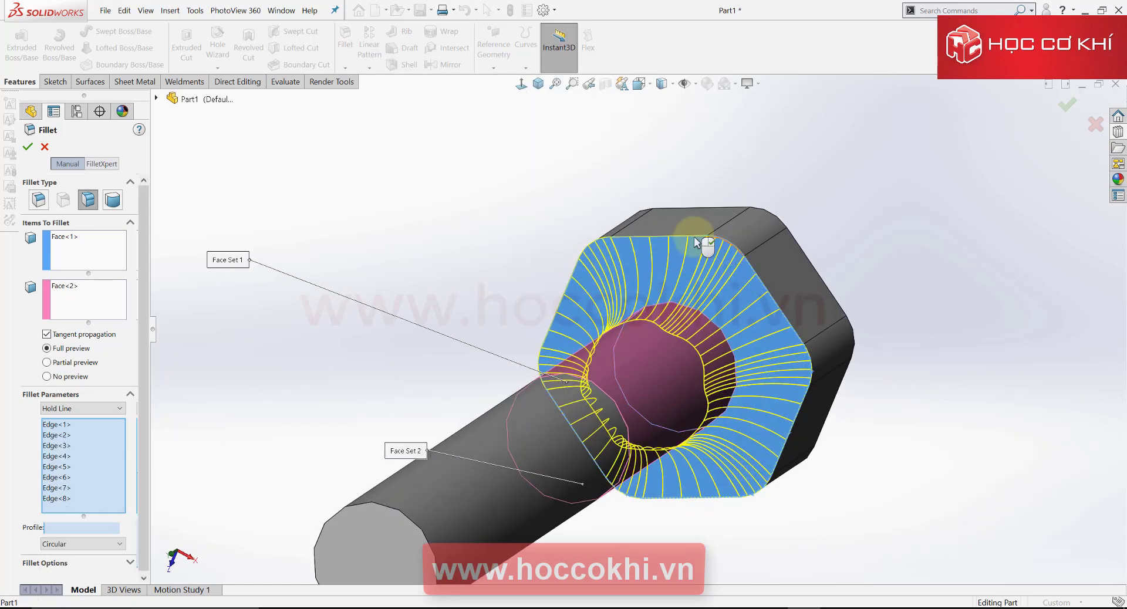
click(693, 245)
- Add the last four head edges for 13 hold-line edges, ending in a side-on view
mouse_move(692, 246)
middle_down()
mouse_move(724, 252)
mouse_move(642, 264)
middle_up()
click(614, 267)
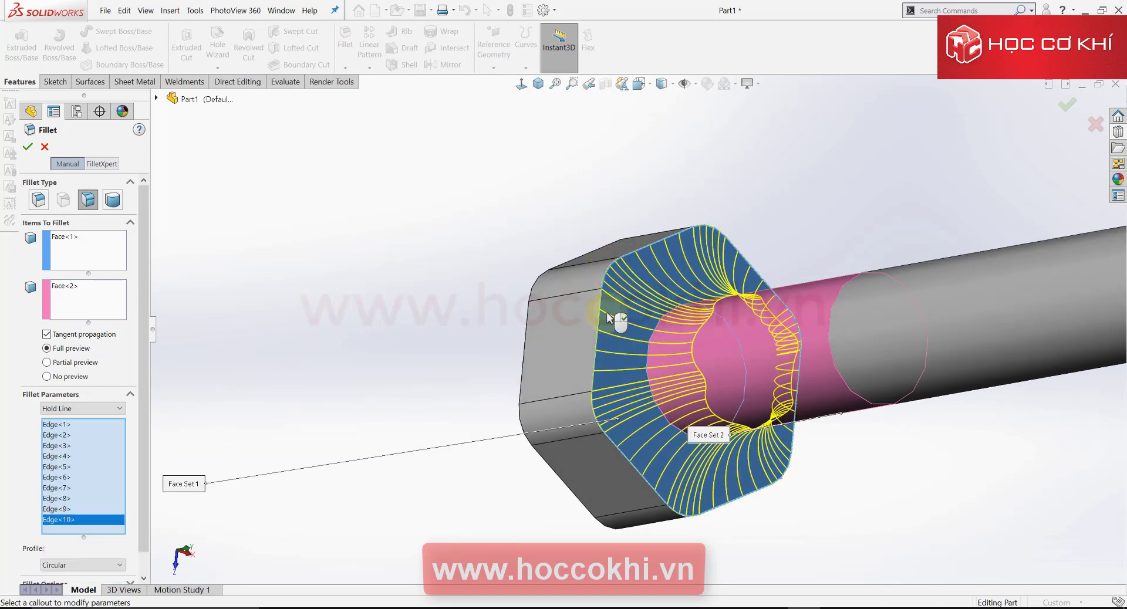
click(600, 416)
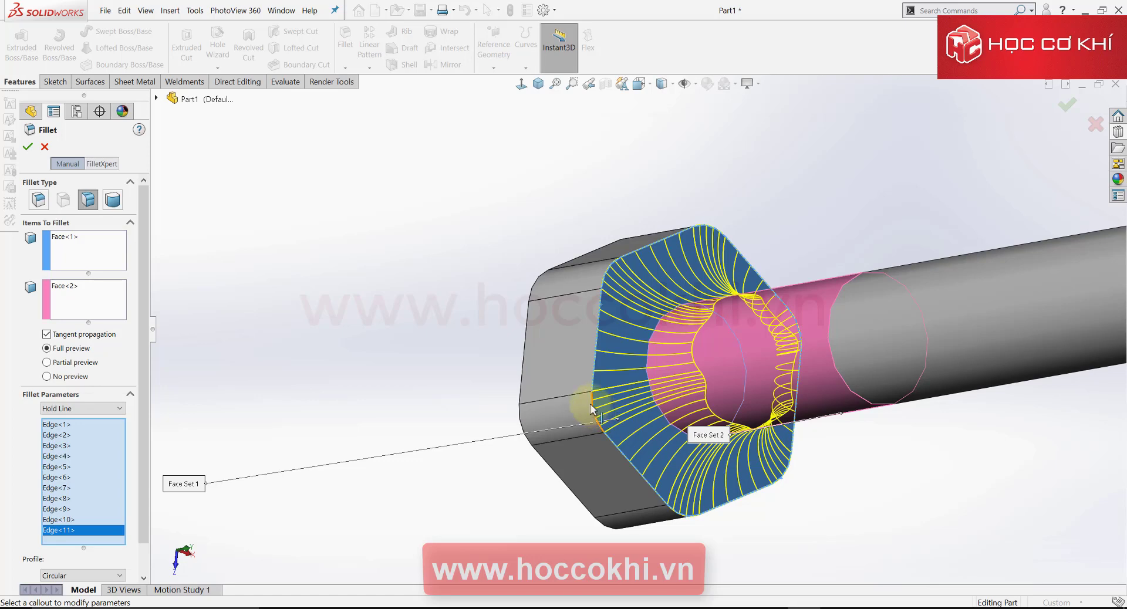
click(593, 407)
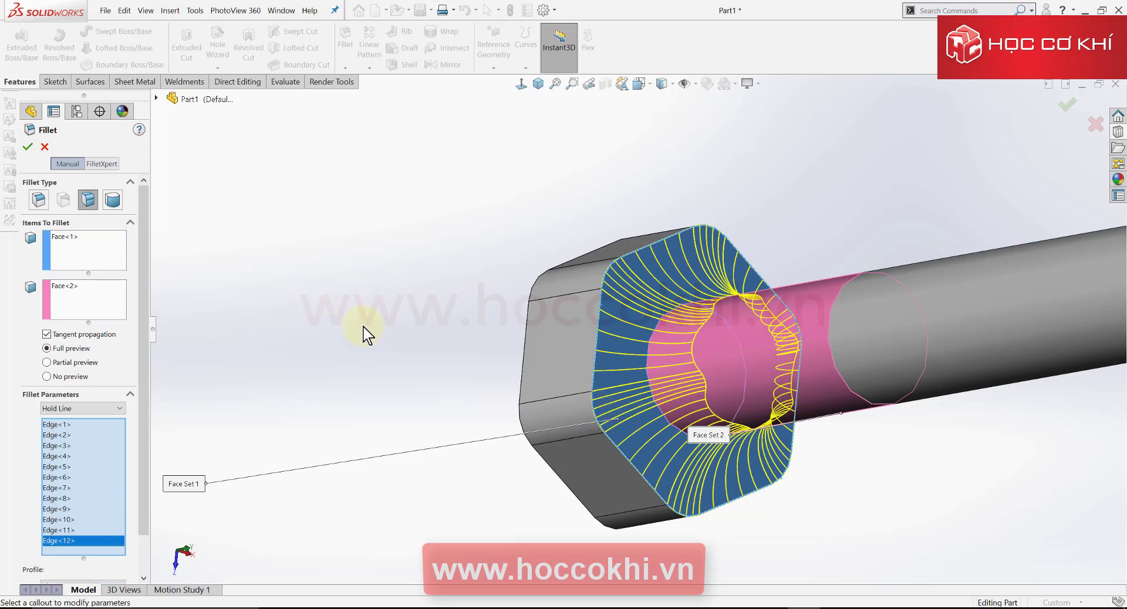
mouse_move(359, 331)
middle_down()
mouse_move(576, 242)
mouse_move(669, 294)
middle_up()
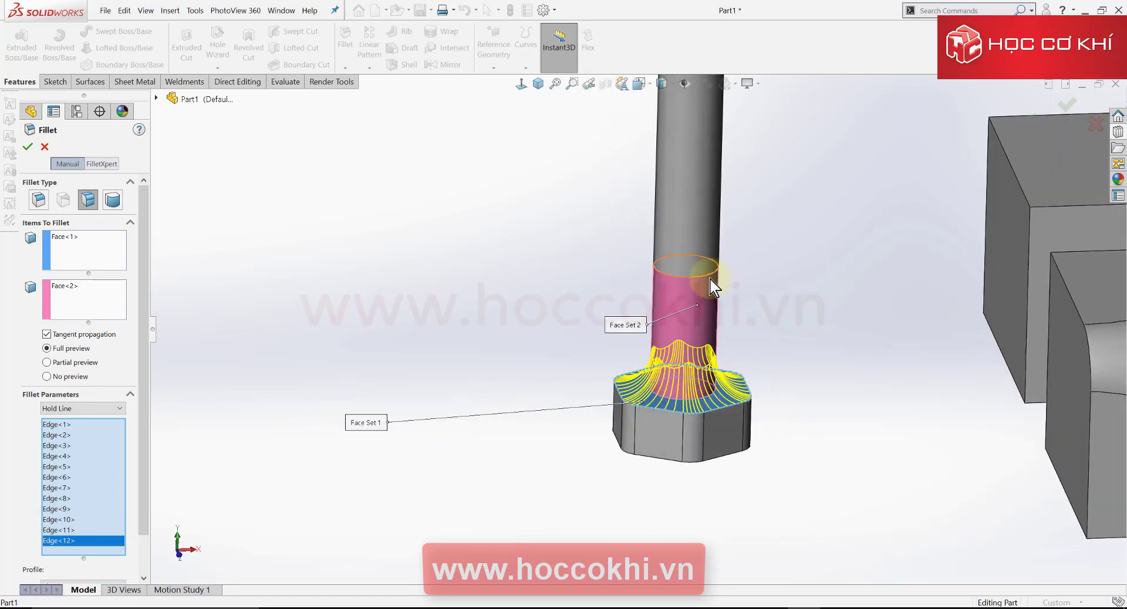
click(663, 283)
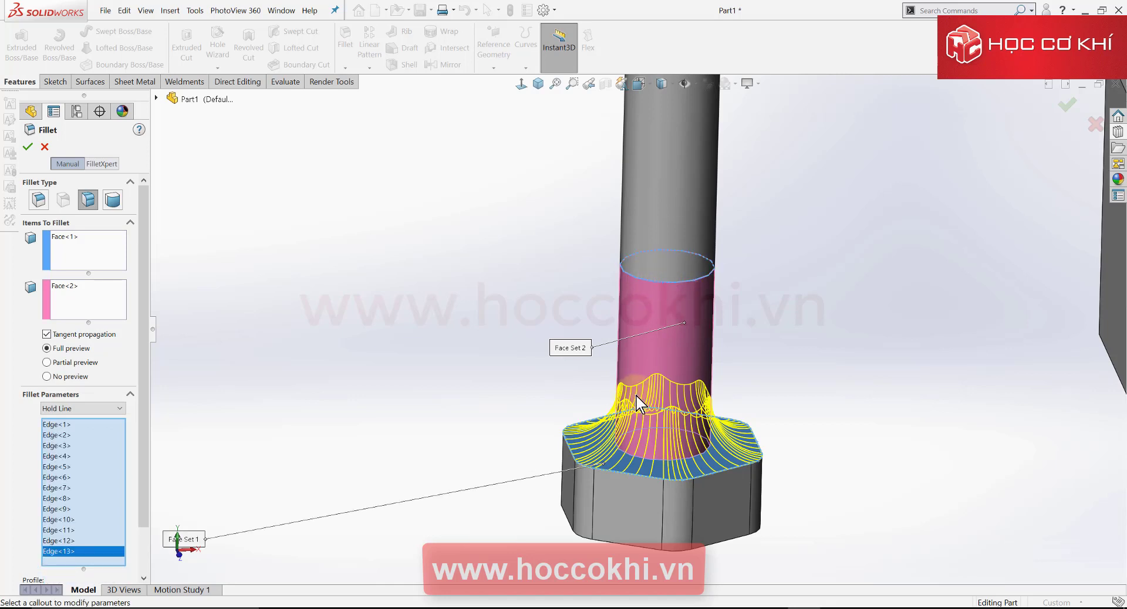
scroll(634, 317, down, 3)
middle_drag(634, 316, 565, 389)
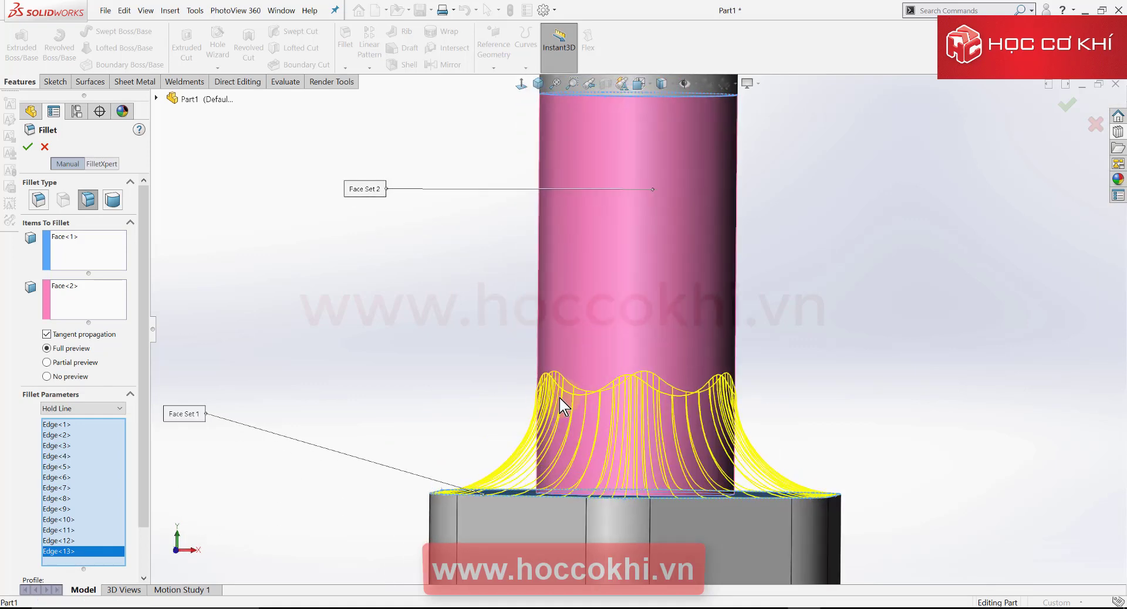
scroll(675, 404, up, 3)
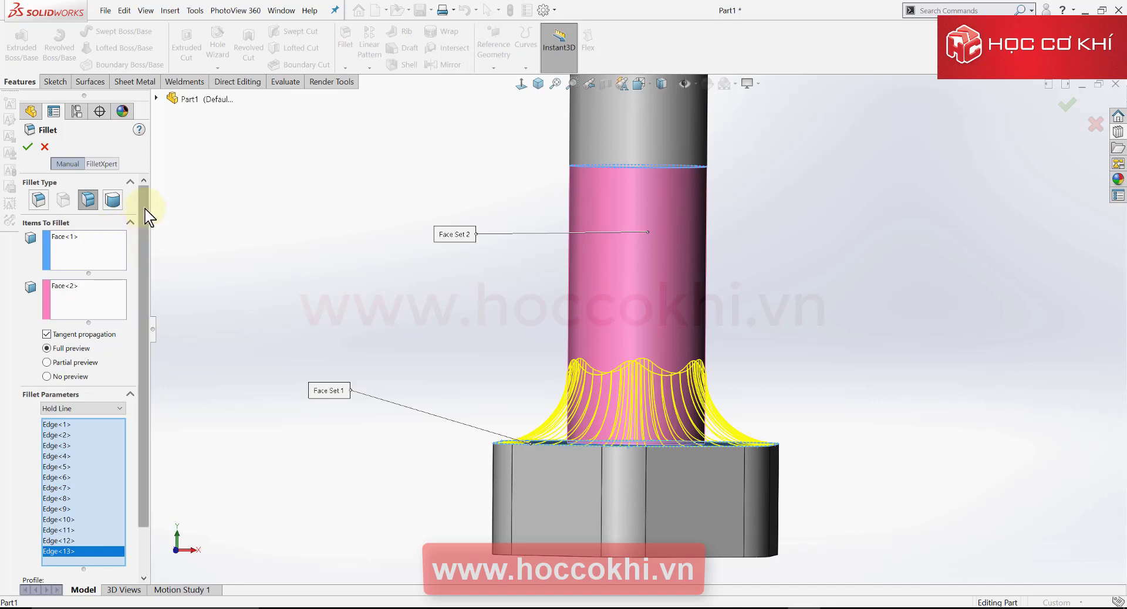
drag(147, 214, 167, 305)
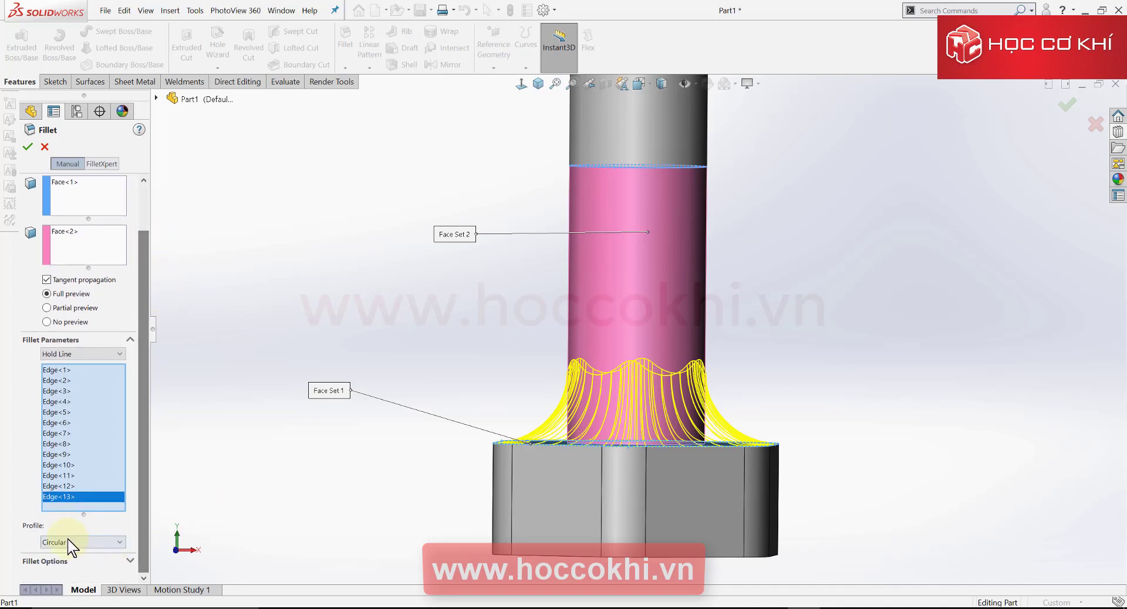
- Give the hold-line face fillet a Curvature Continuous profile, check the preview, and apply it as Fillet2
click(122, 542)
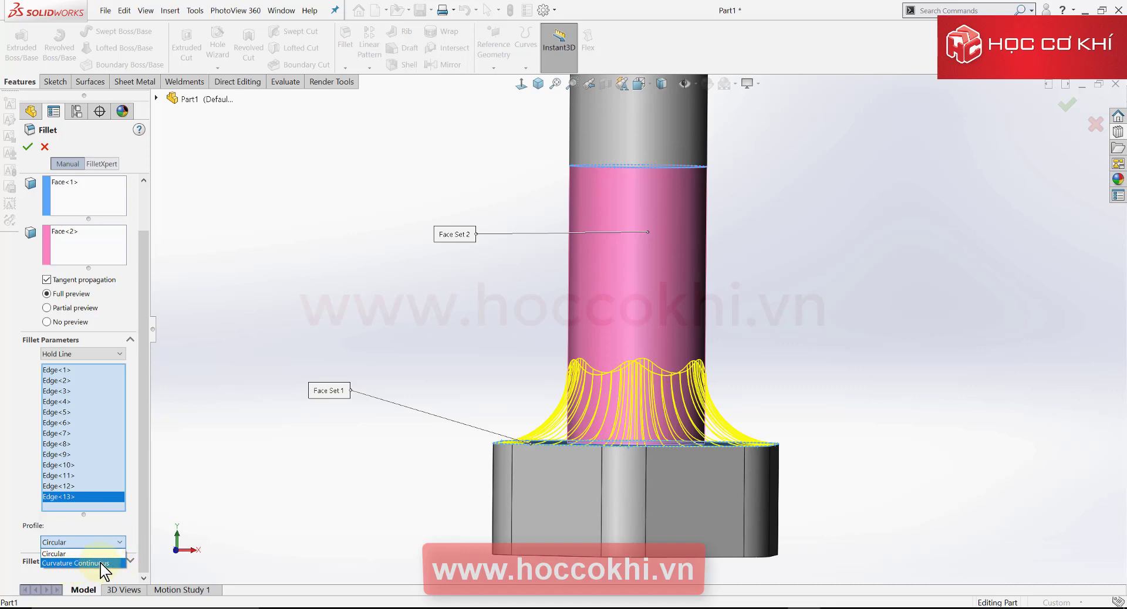
click(63, 563)
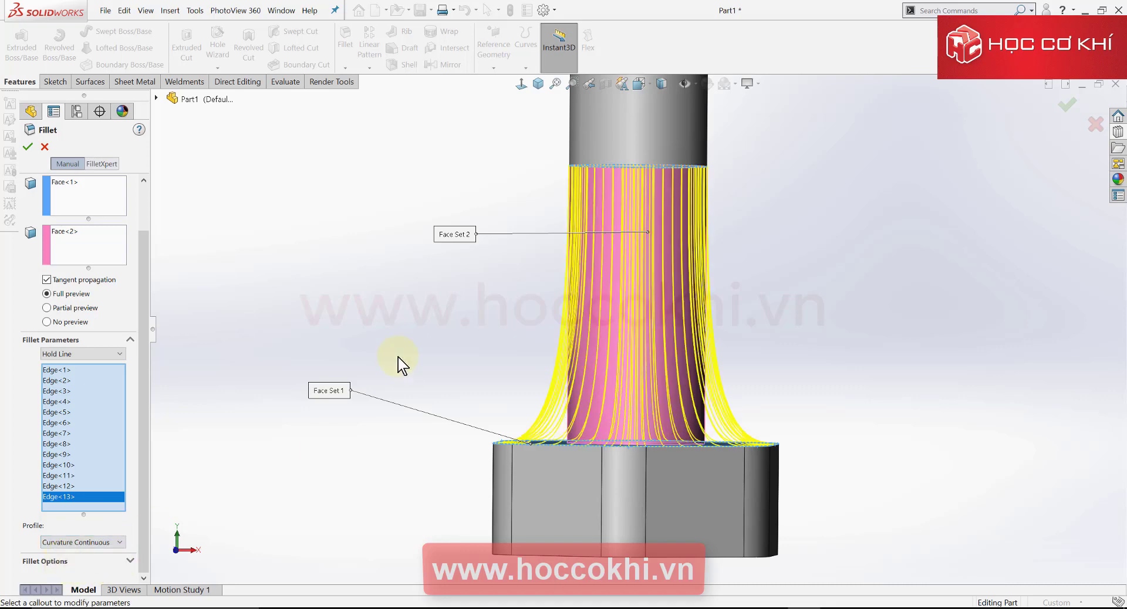
middle_drag(461, 356, 547, 235)
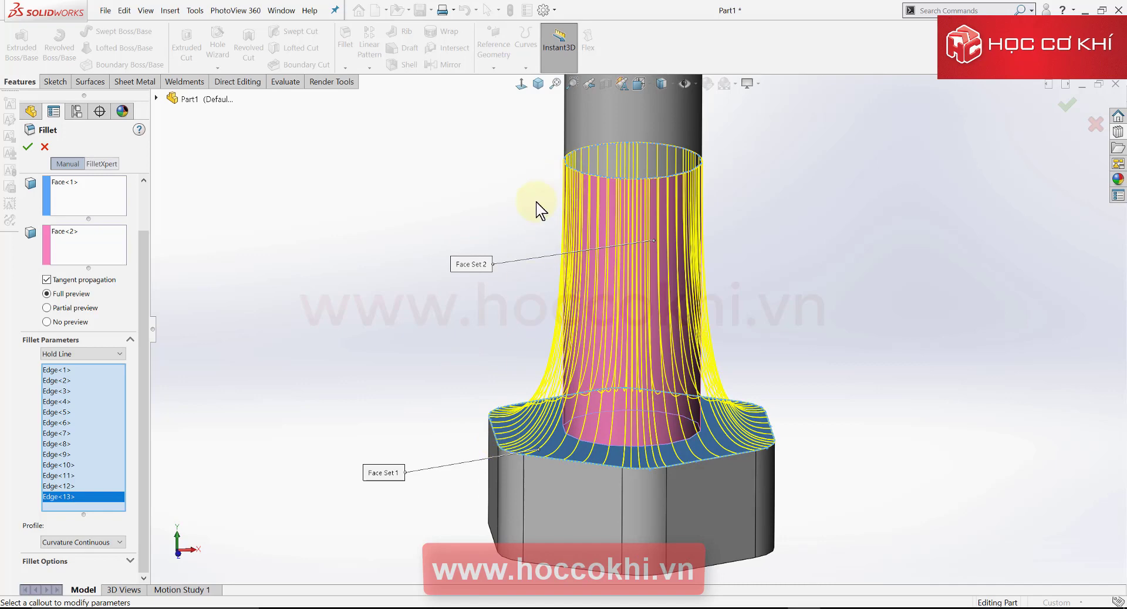
middle_drag(535, 207, 628, 222)
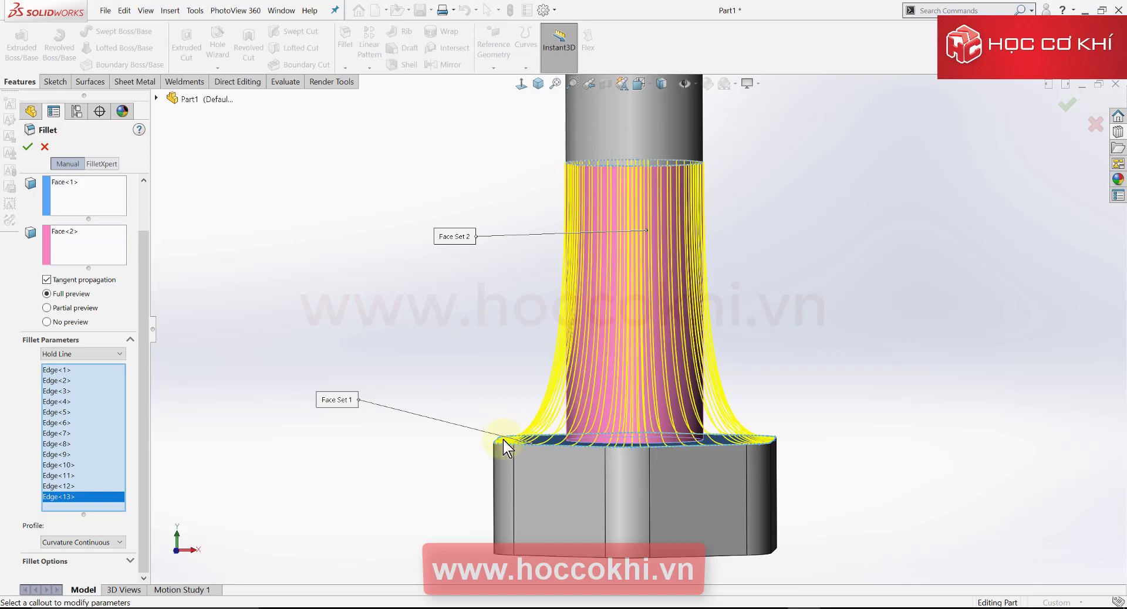
middle_drag(511, 310, 505, 276)
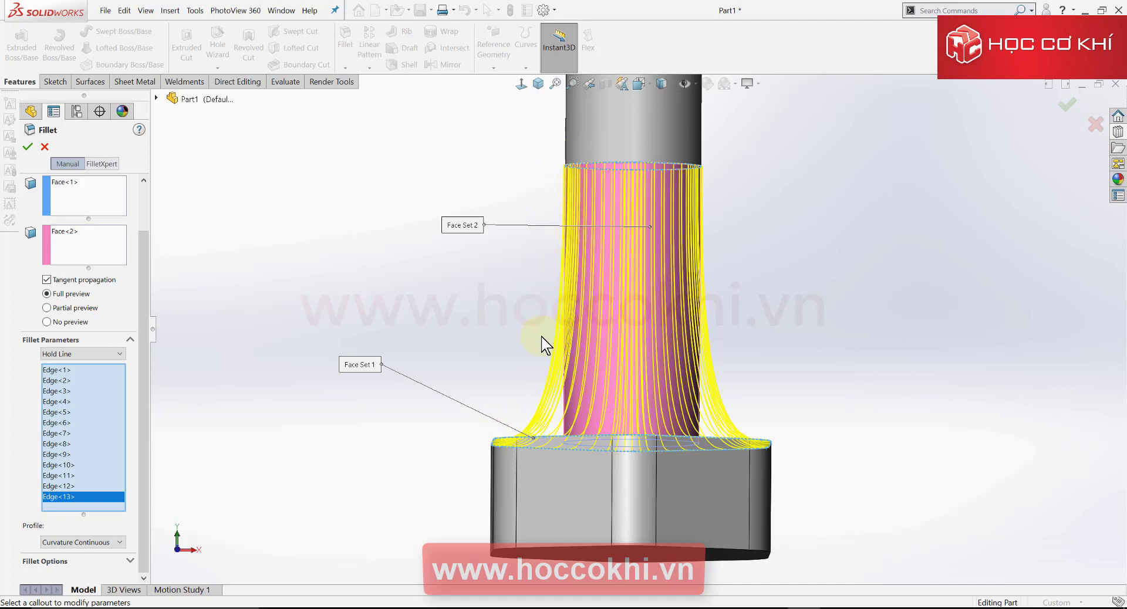
click(27, 147)
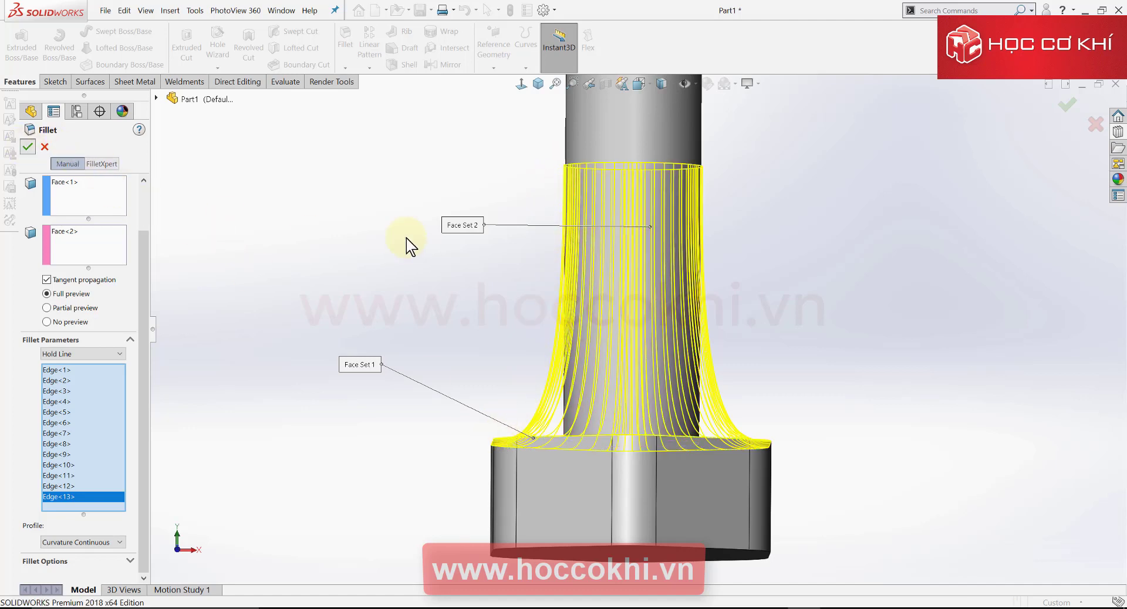
- Show the bolt and all four boxes in isometric view, zoomed to fit
click(538, 84)
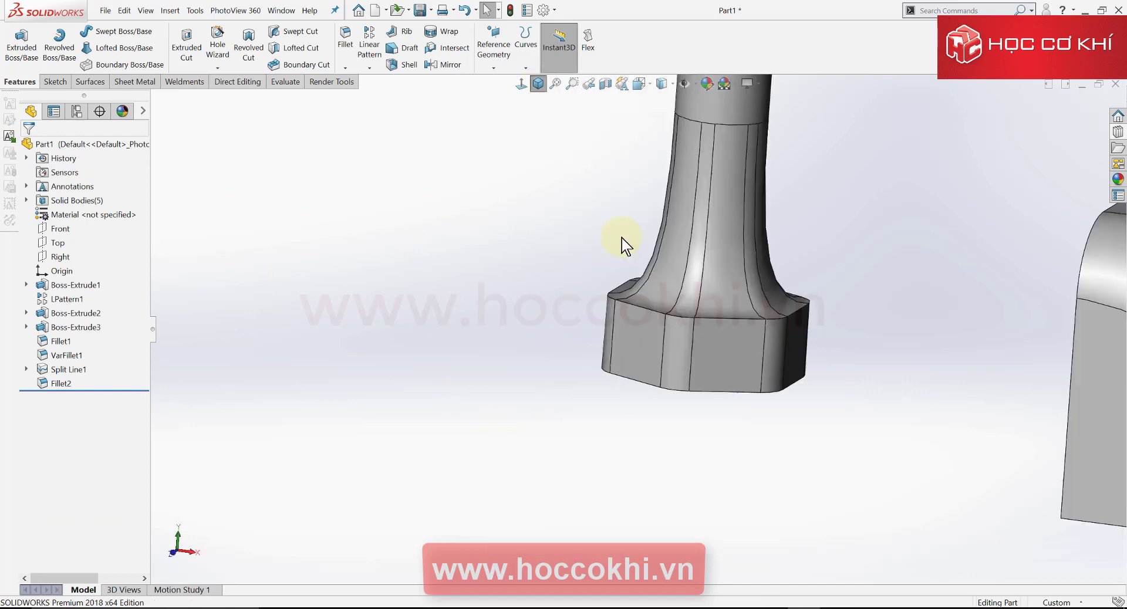
scroll(496, 300, down, 5)
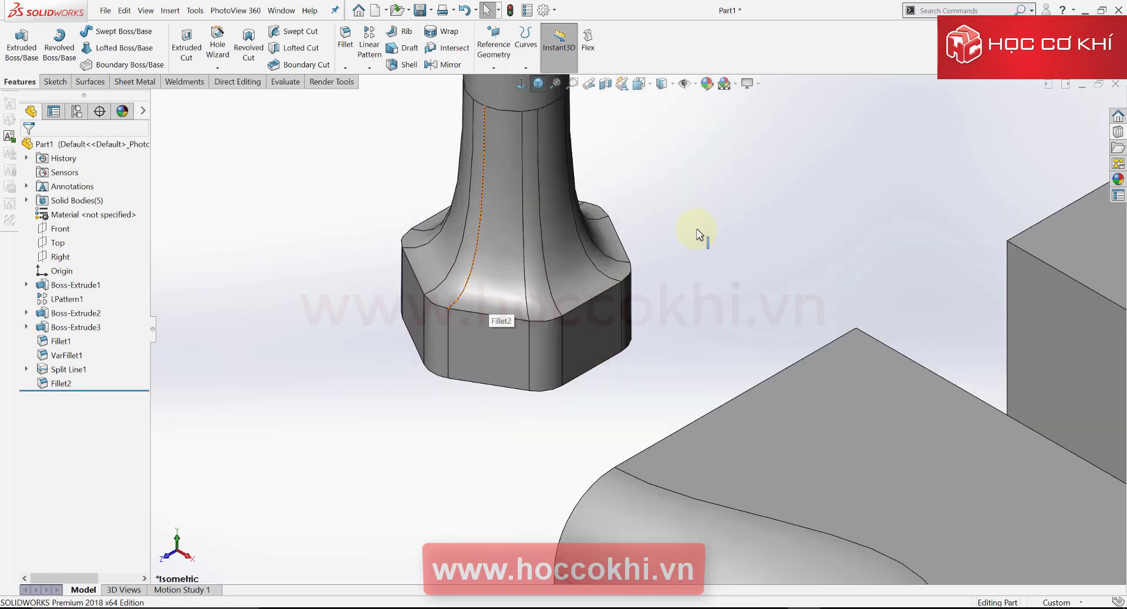
mouse_move(471, 270)
middle_down()
mouse_move(611, 307)
mouse_move(530, 179)
mouse_move(465, 139)
mouse_move(529, 314)
mouse_move(587, 290)
mouse_move(566, 287)
mouse_move(490, 329)
mouse_move(566, 309)
mouse_move(560, 296)
middle_up()
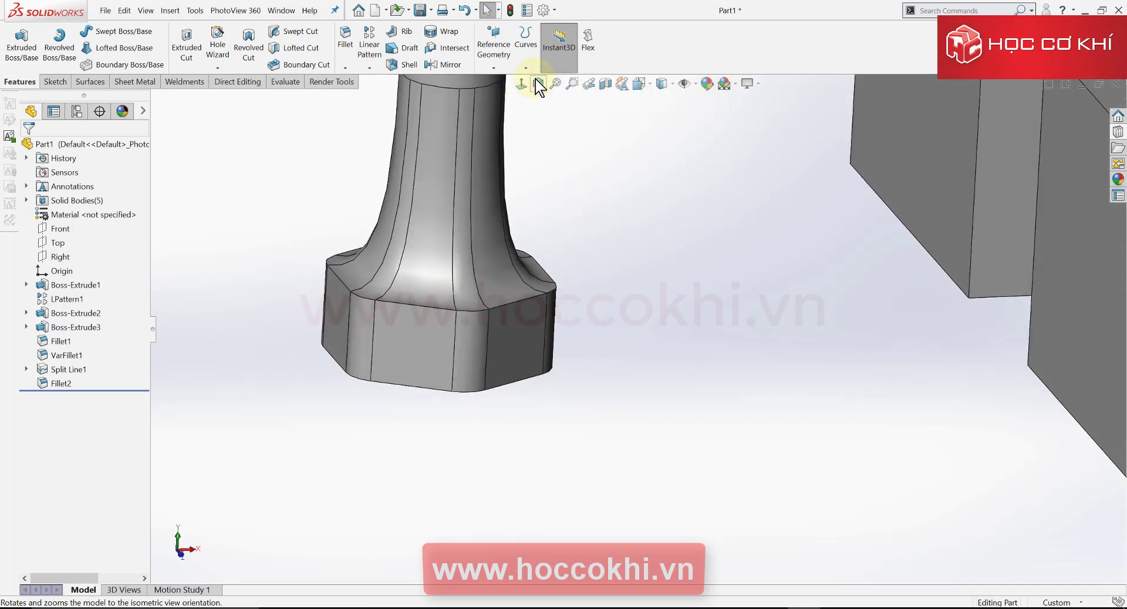
click(536, 84)
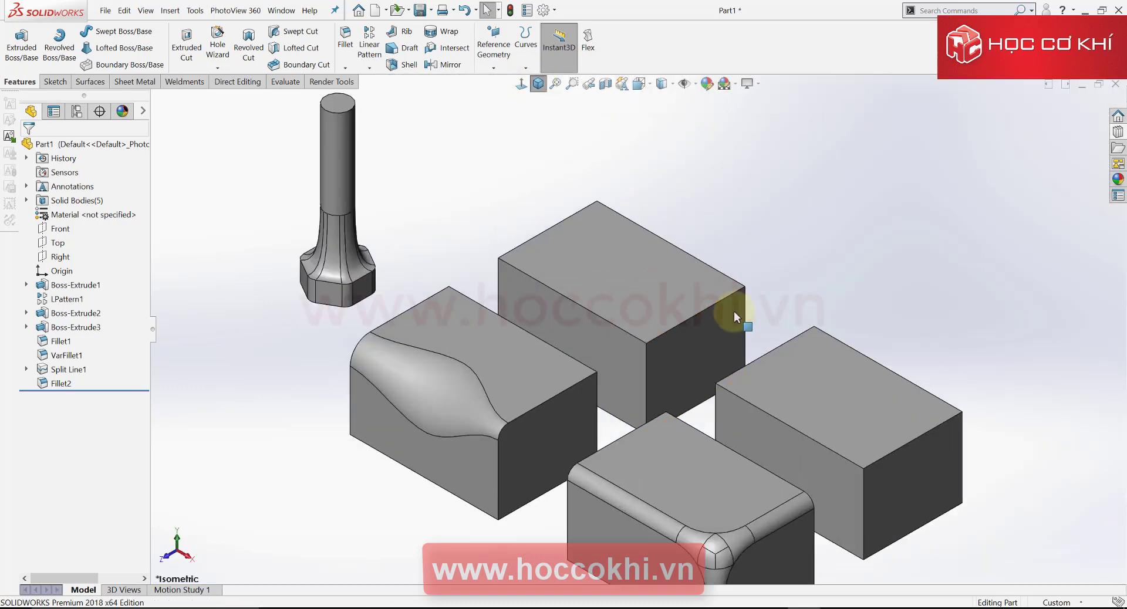
scroll(748, 430, up, 3)
key(f)
scroll(677, 353, down, 2)
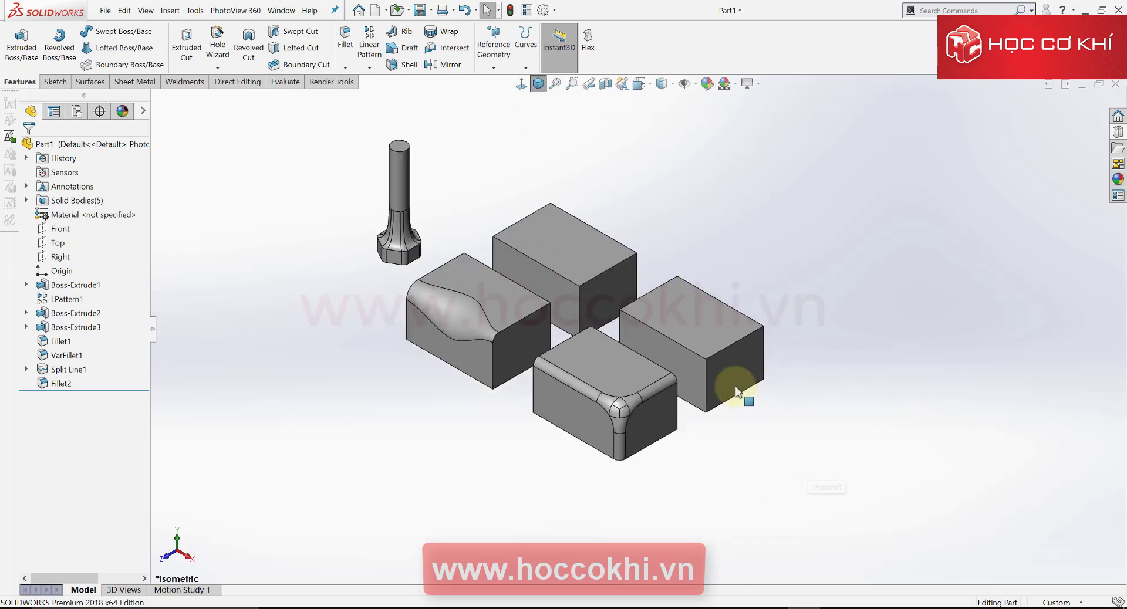
scroll(730, 384, down, 2)
scroll(754, 303, down, 2)
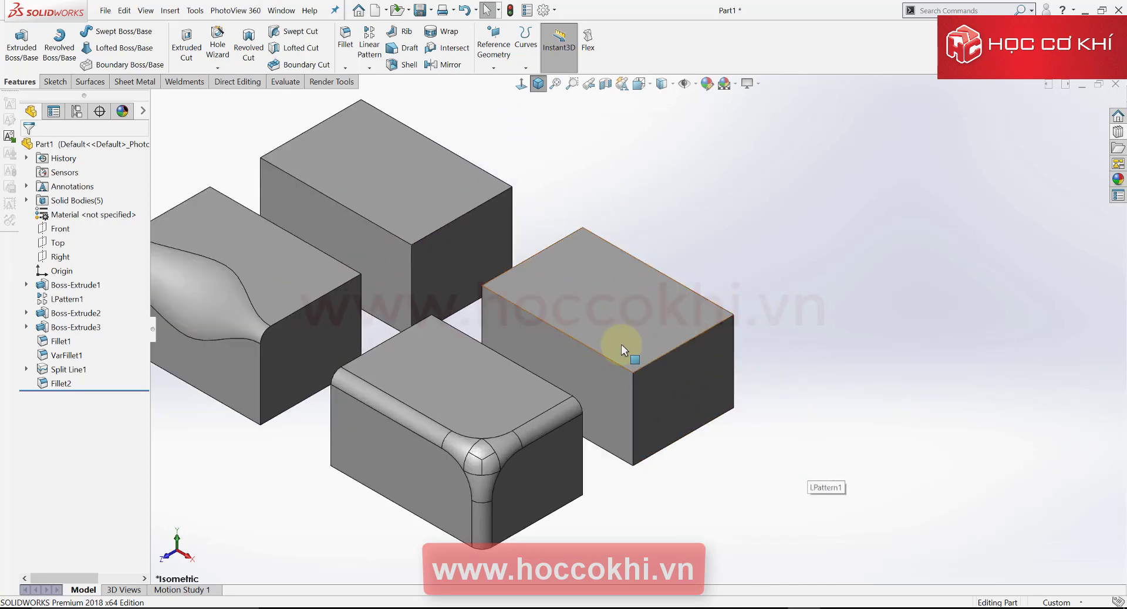
key(z)
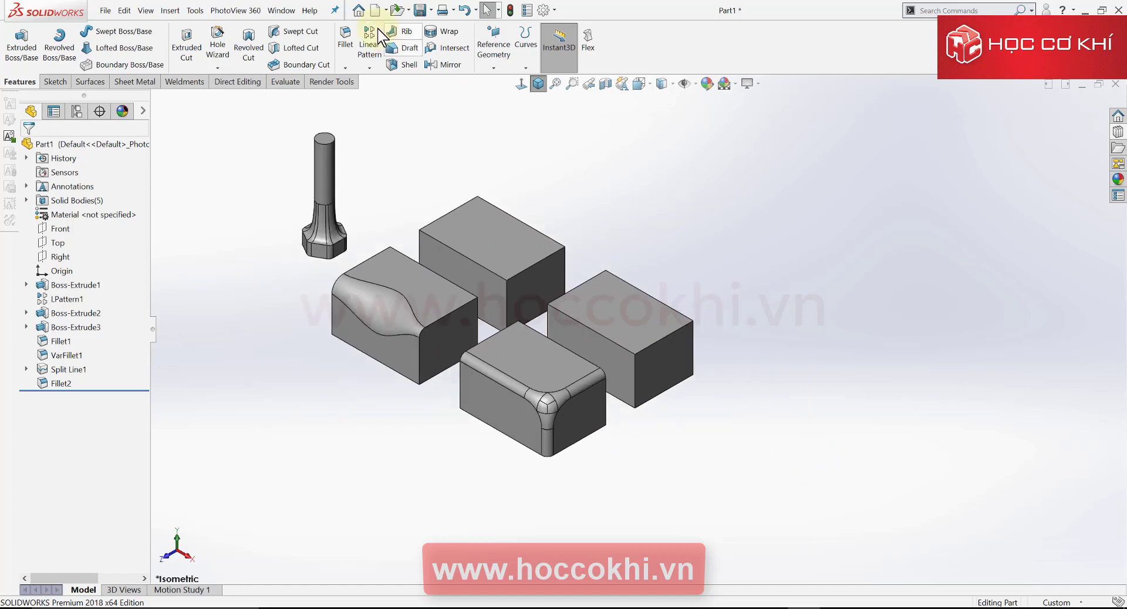
click(345, 40)
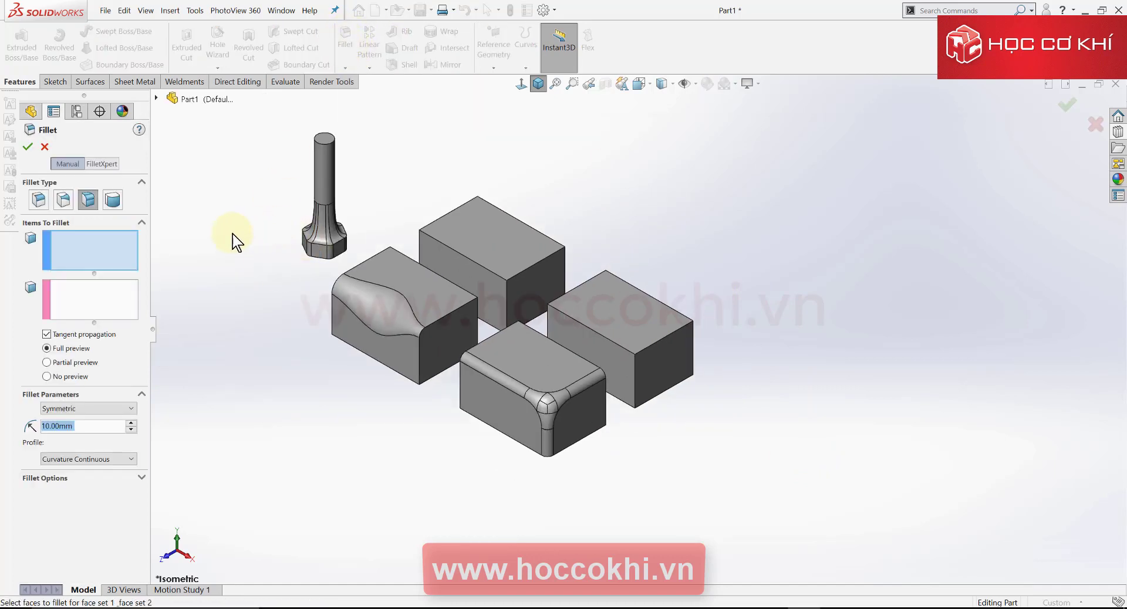
click(112, 201)
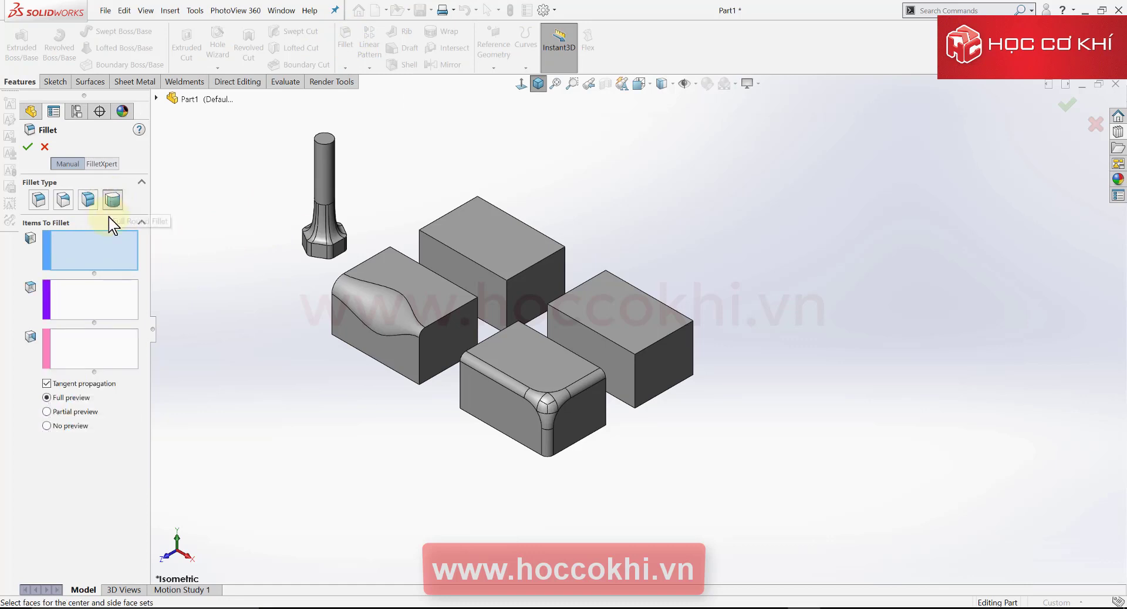
click(92, 250)
click(102, 304)
click(95, 351)
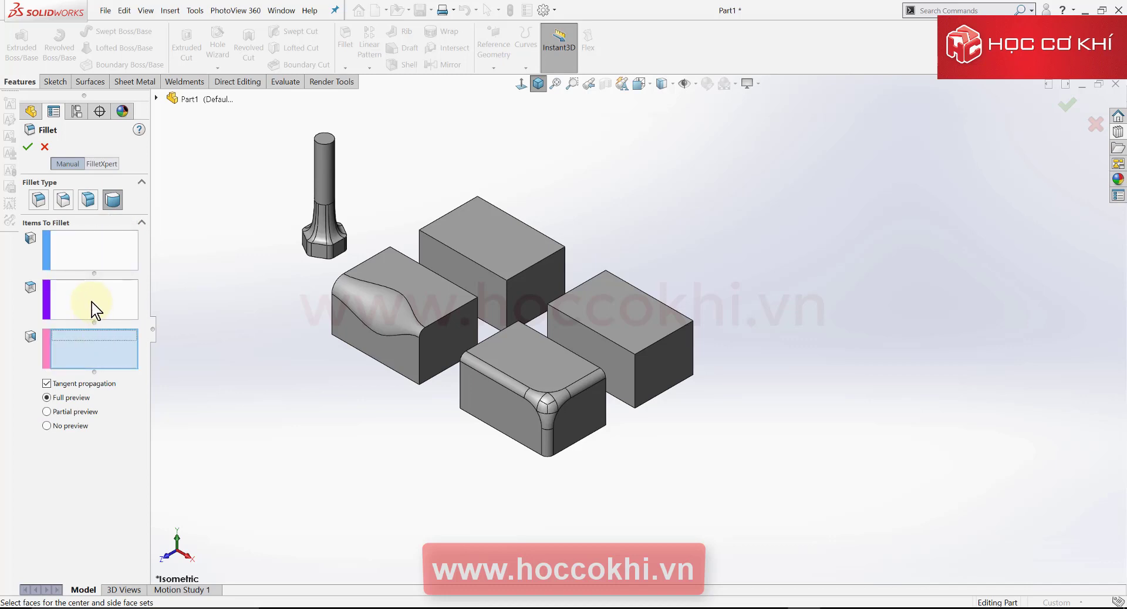
click(92, 304)
click(91, 267)
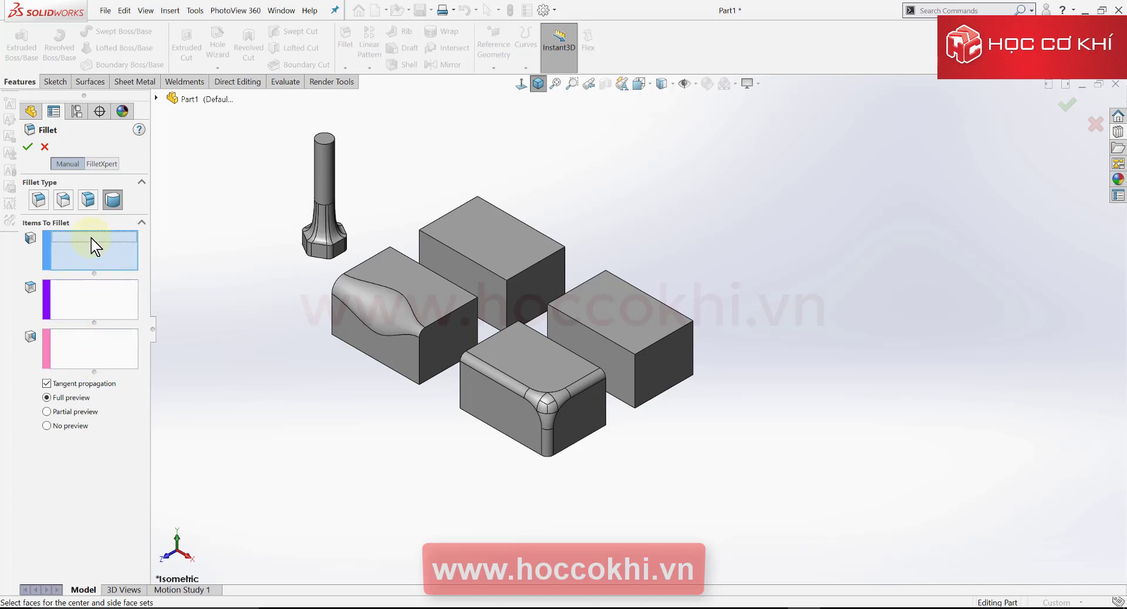
scroll(663, 343, down, 3)
scroll(663, 342, down, 2)
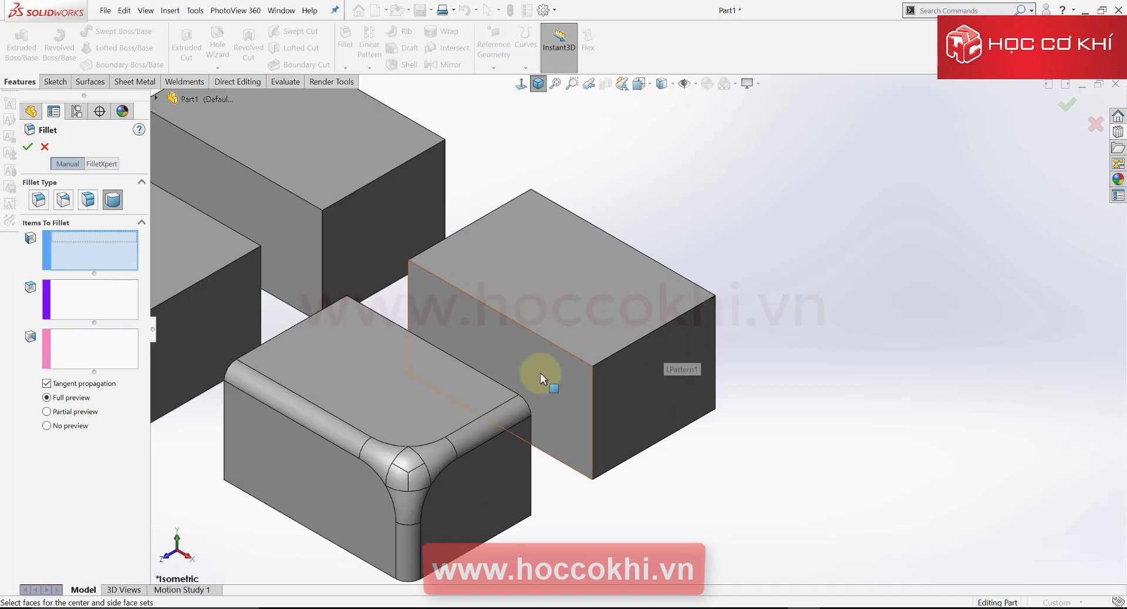
click(540, 372)
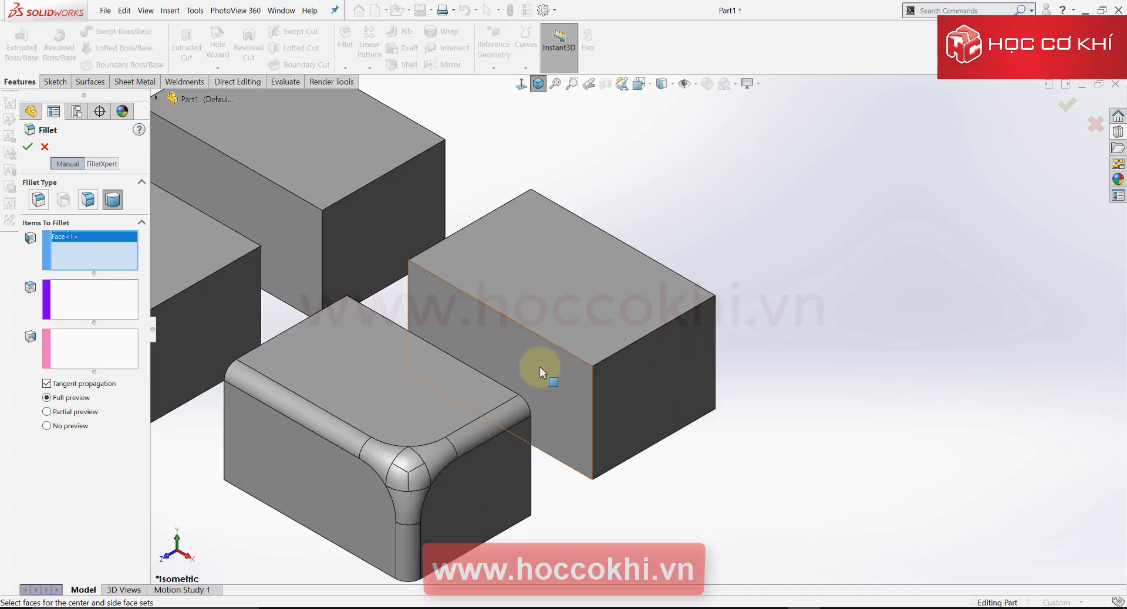
click(71, 305)
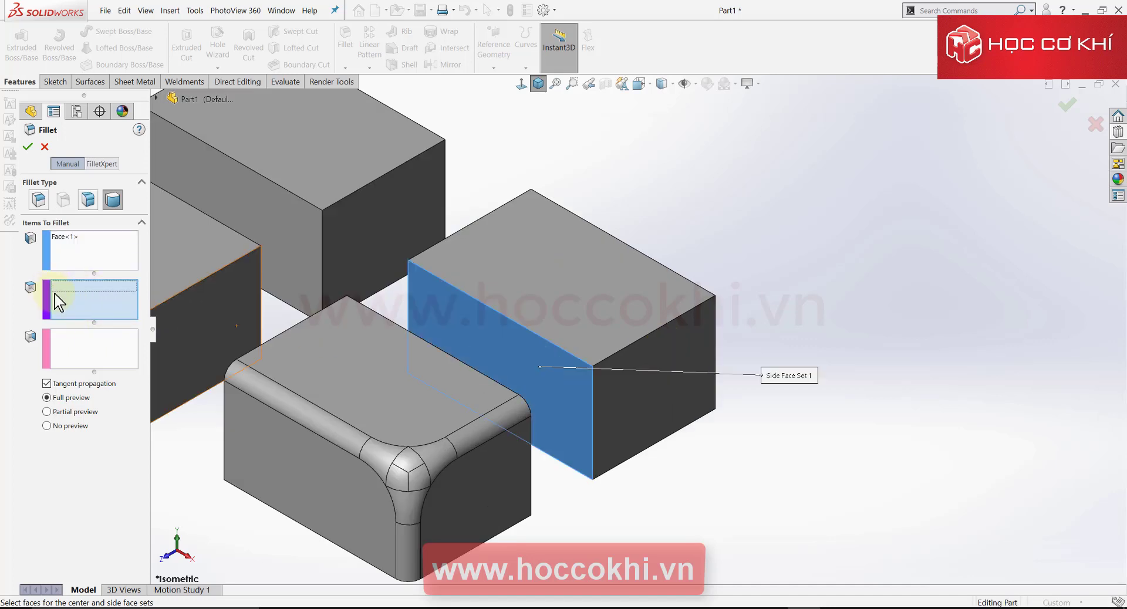
click(664, 349)
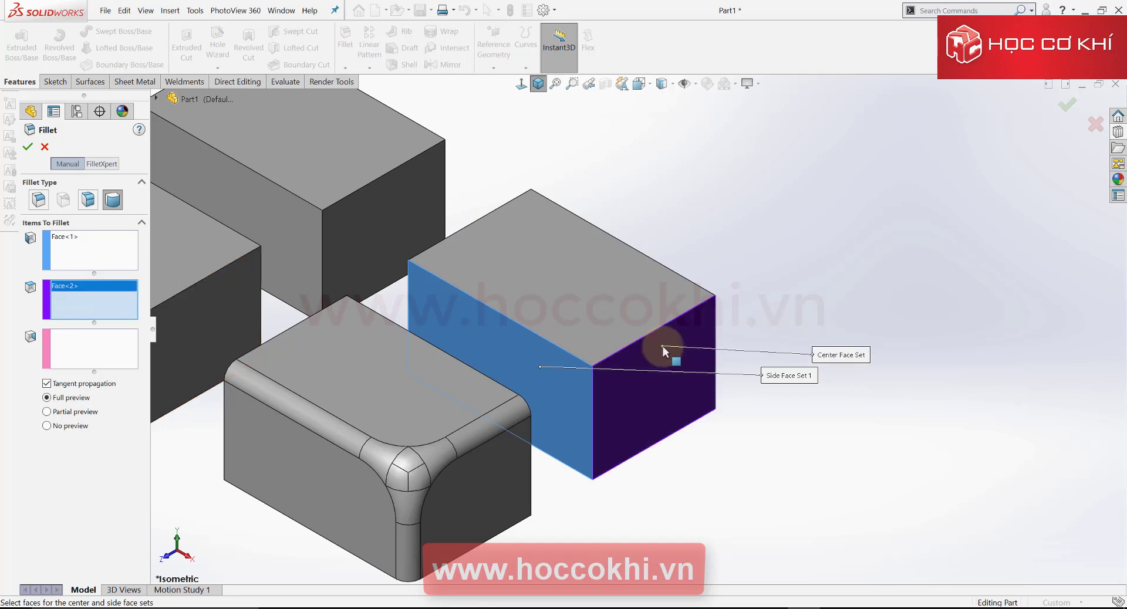
click(81, 349)
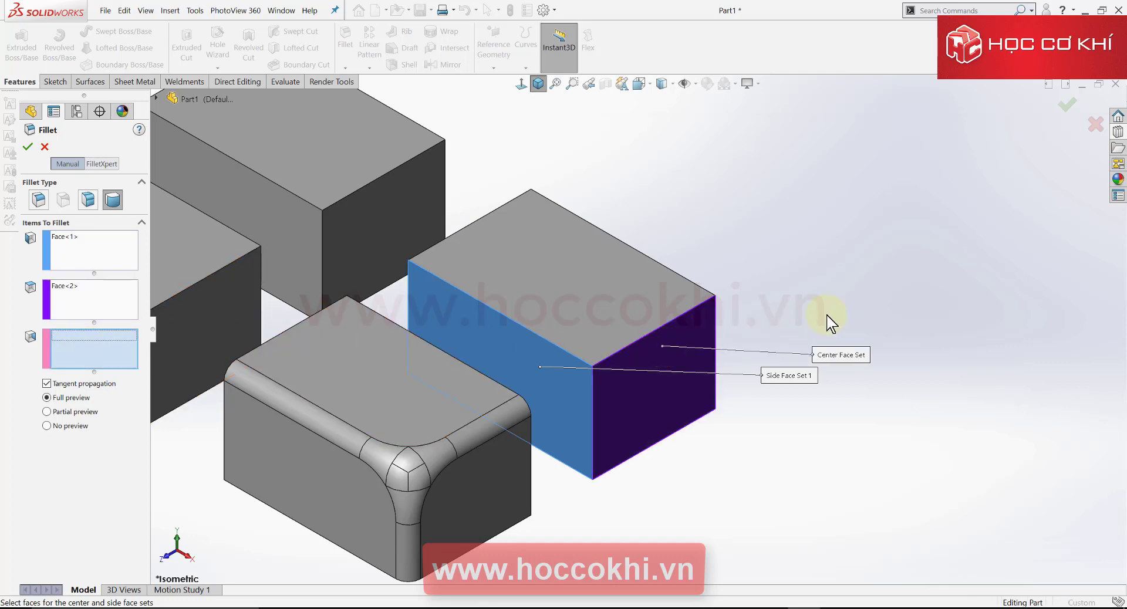
mouse_move(823, 319)
middle_down()
mouse_move(720, 259)
mouse_move(692, 334)
mouse_move(798, 305)
mouse_move(764, 330)
mouse_move(719, 398)
mouse_move(707, 199)
middle_up()
click(786, 306)
scroll(634, 281, down, 2)
scroll(521, 432, down, 2)
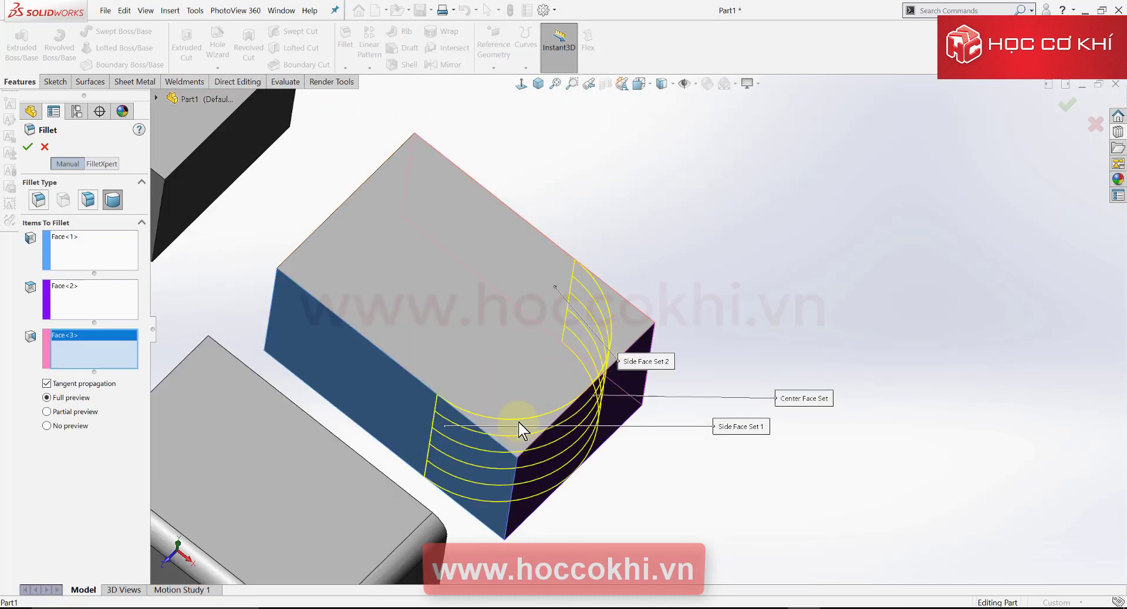
scroll(596, 403, down, 2)
scroll(552, 308, down, 2)
mouse_move(552, 308)
middle_down()
mouse_move(528, 314)
mouse_move(568, 276)
mouse_move(536, 221)
mouse_move(570, 232)
middle_up()
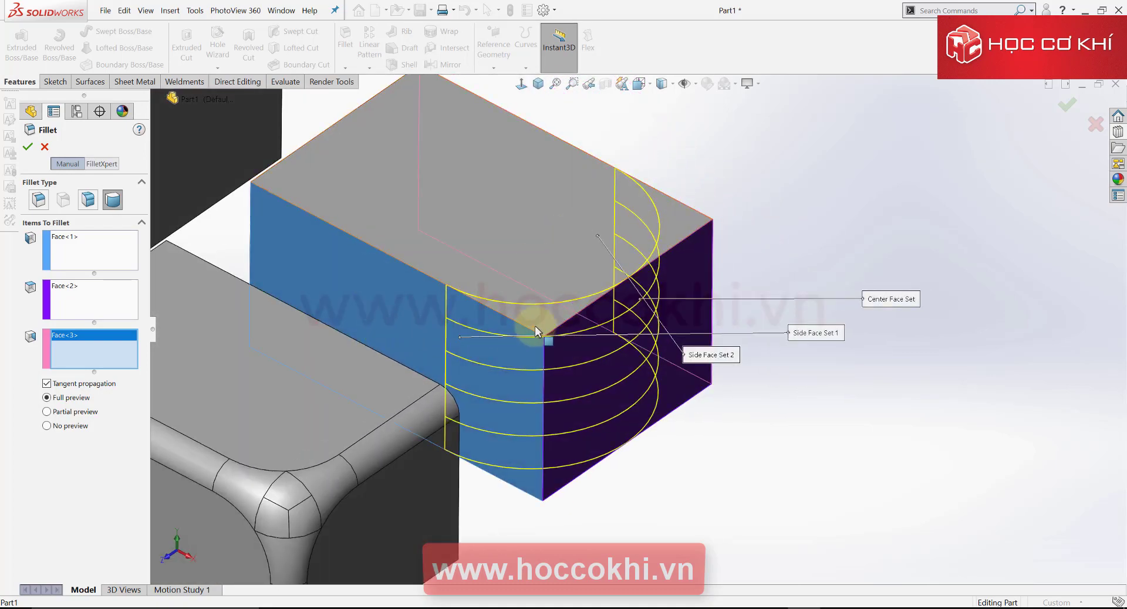
mouse_move(536, 327)
middle_down()
mouse_move(678, 346)
mouse_move(608, 358)
mouse_move(599, 448)
mouse_move(746, 354)
mouse_move(800, 443)
mouse_move(764, 508)
mouse_move(636, 214)
middle_up()
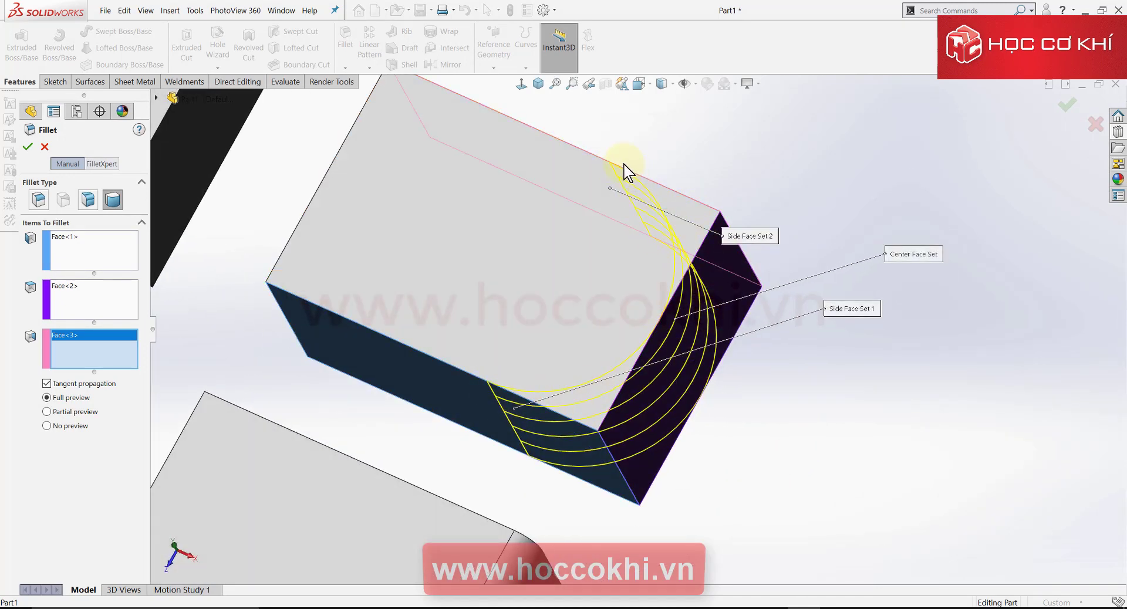
click(27, 147)
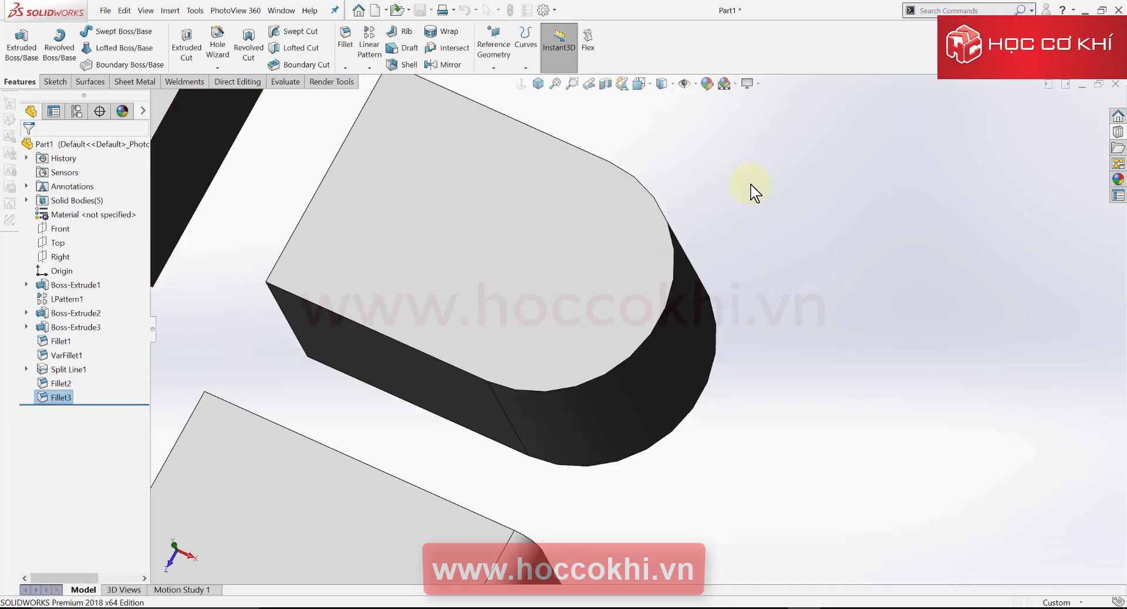
scroll(659, 304, up, 3)
middle_drag(659, 305, 605, 300)
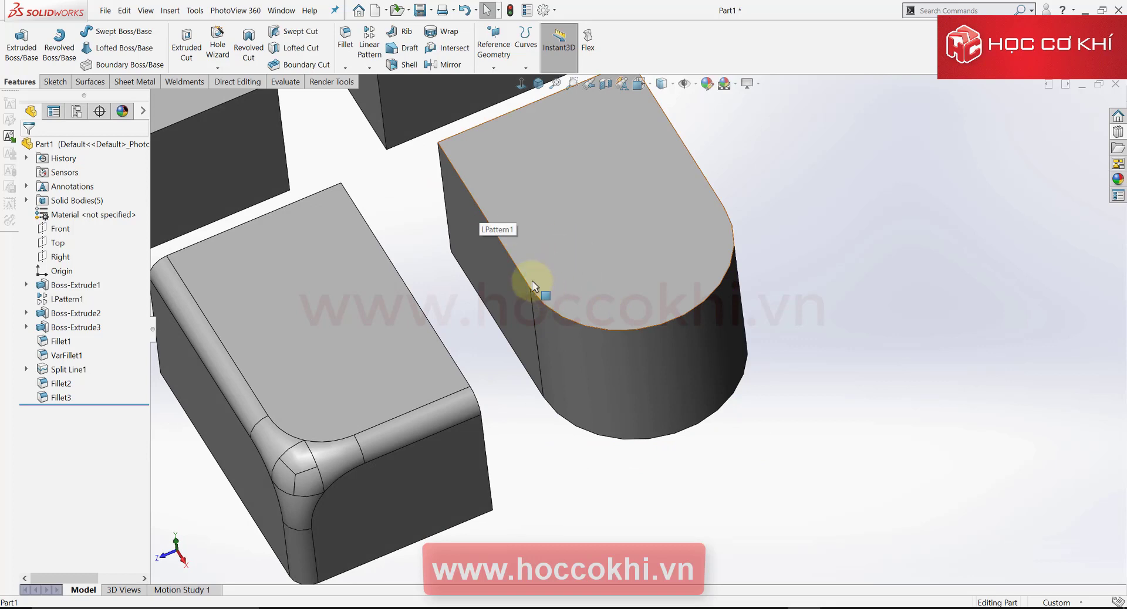
scroll(545, 262, up, 2)
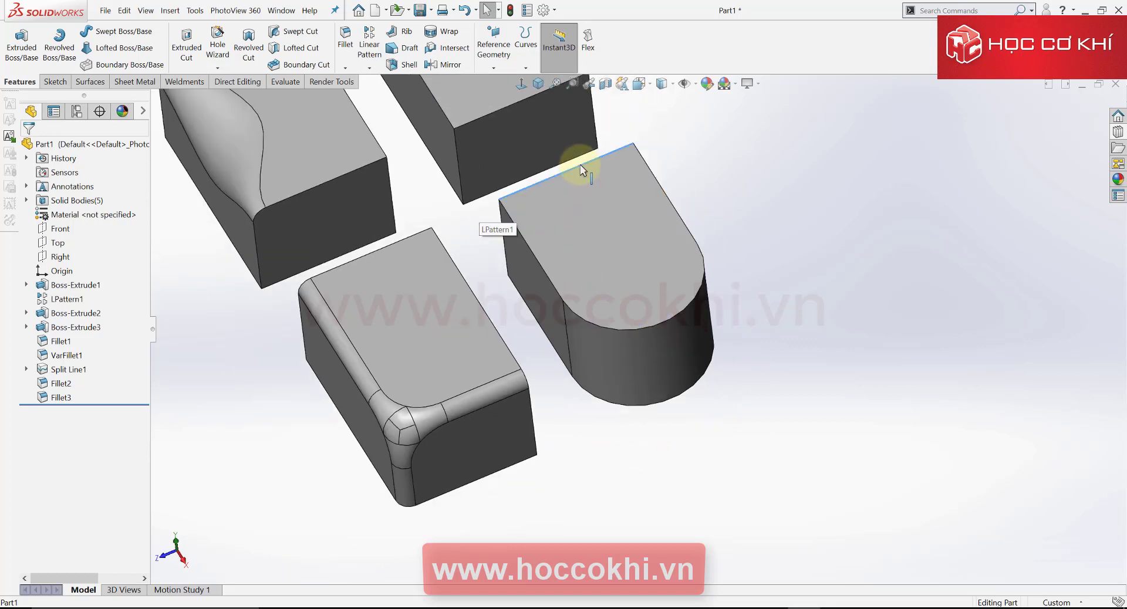
click(580, 164)
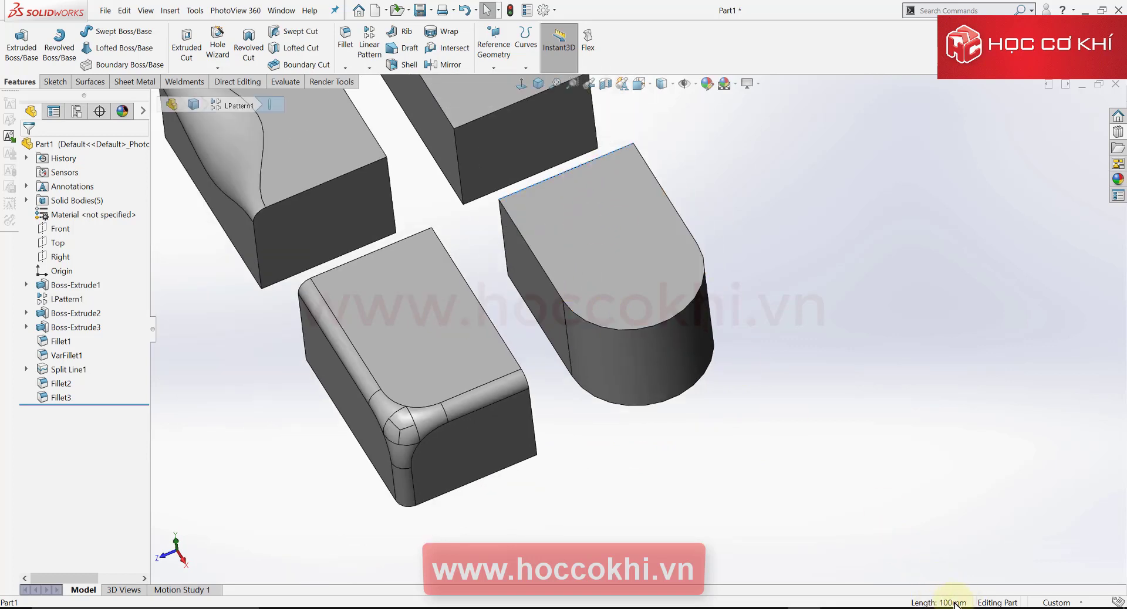
scroll(699, 187, down, 2)
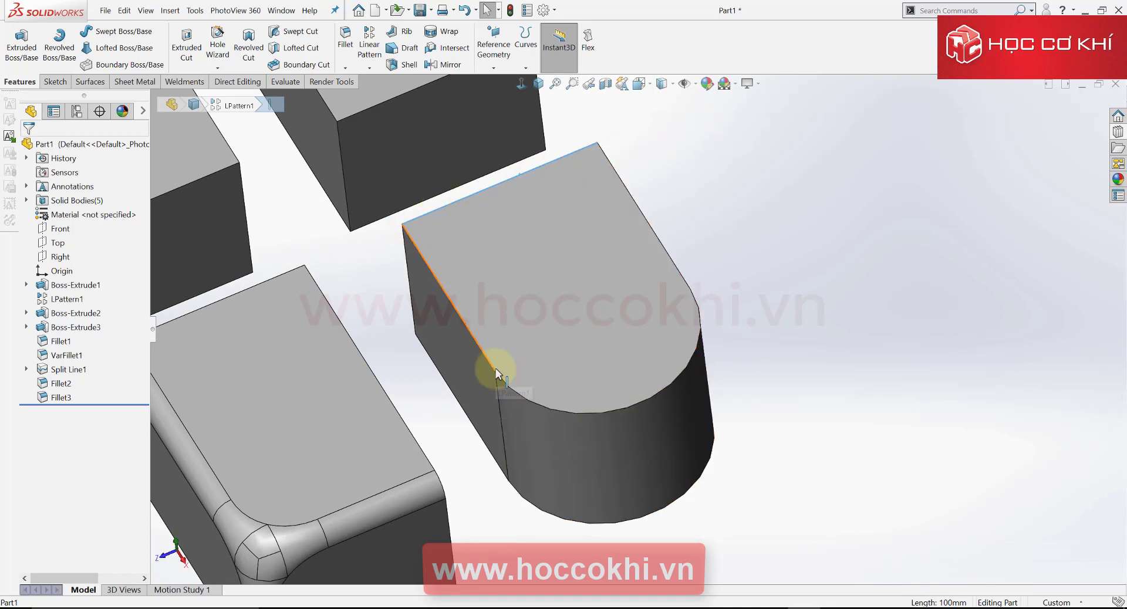
click(736, 261)
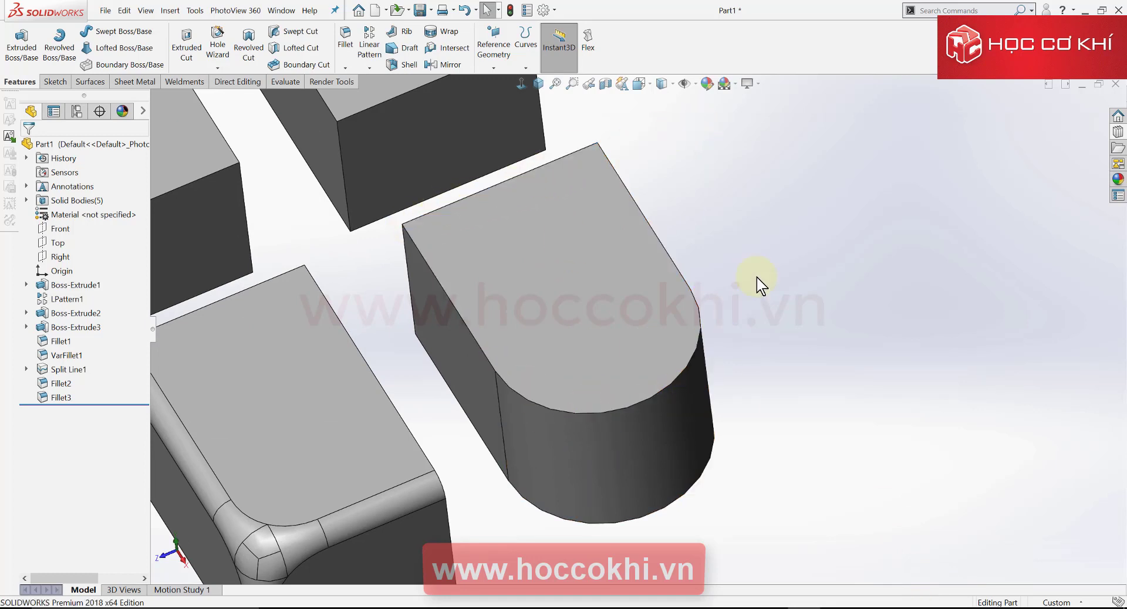
scroll(760, 276, up, 4)
scroll(769, 271, down, 1)
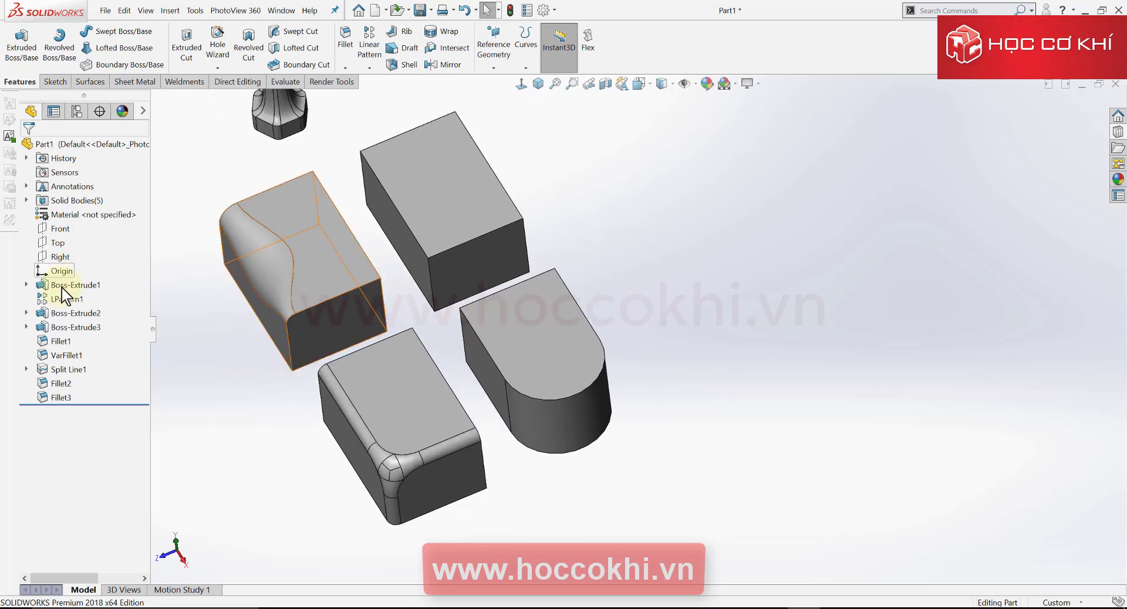
- Change the first block's Sketch1 width from 100 to 150 and rebuild
click(26, 285)
click(81, 300)
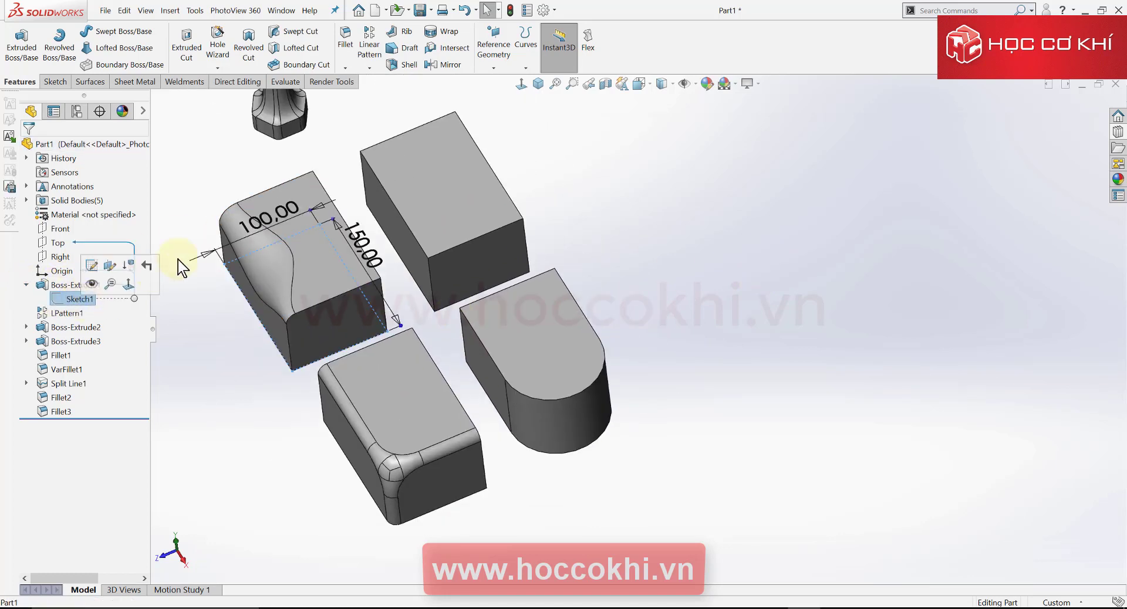
click(231, 172)
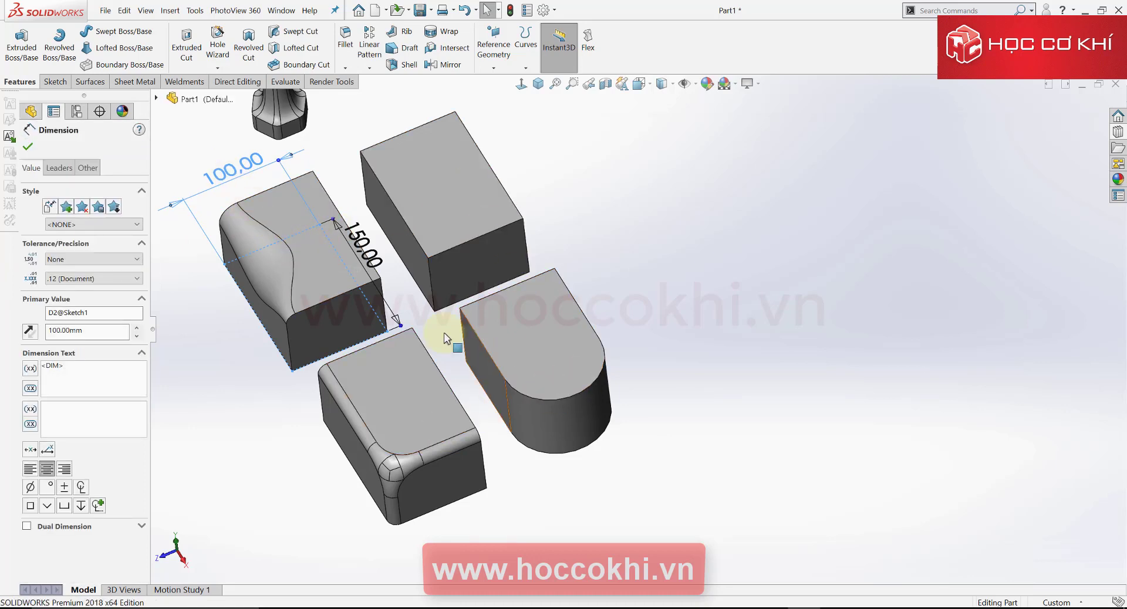
double_click(230, 175)
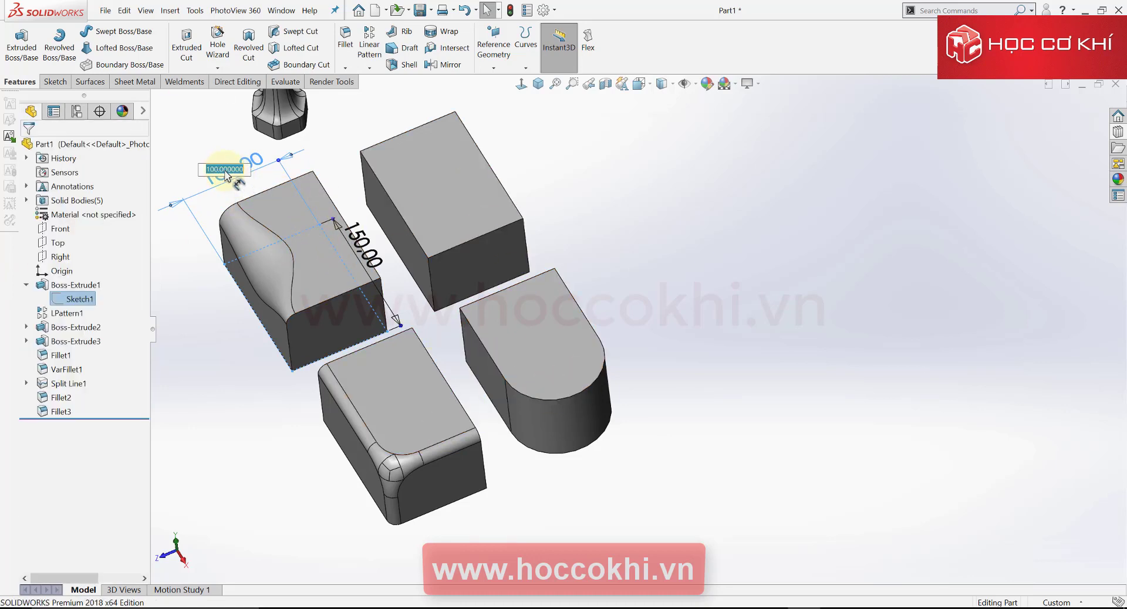
text(150)
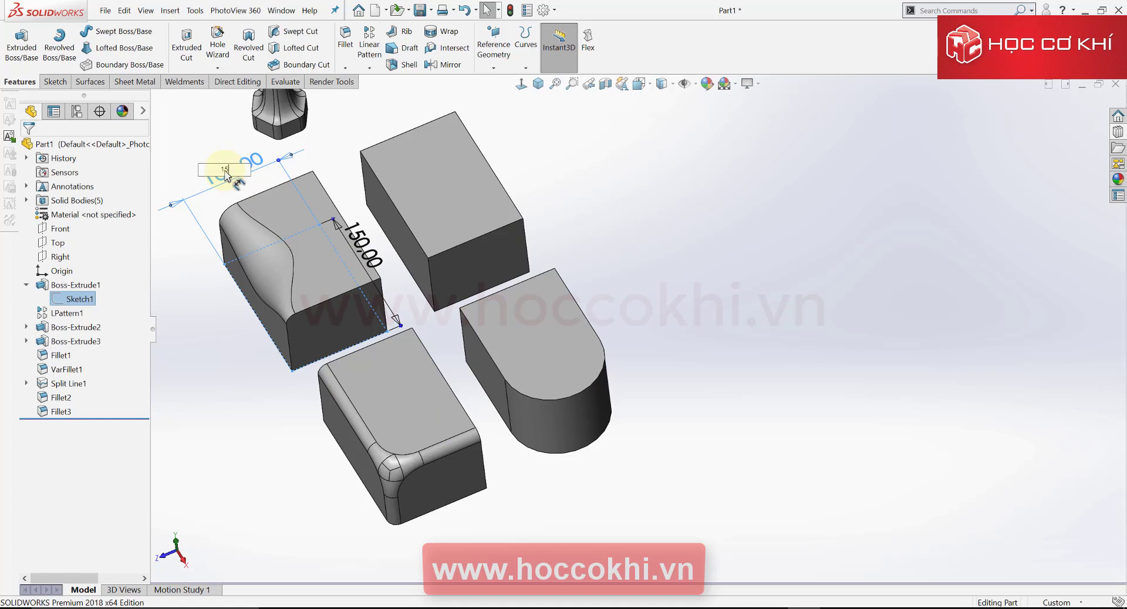
key(Return)
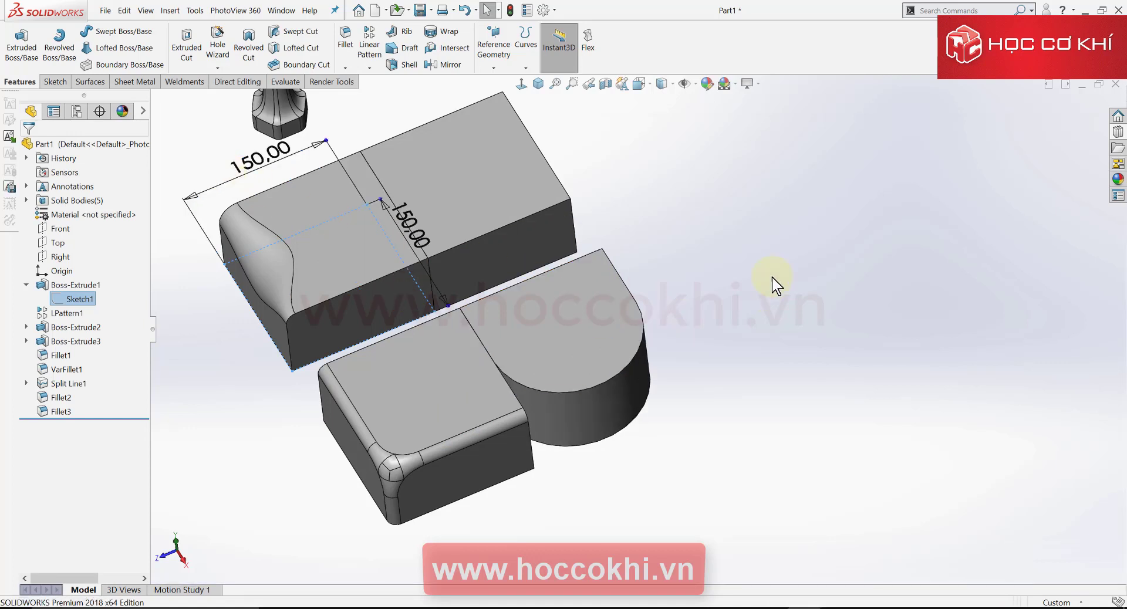
click(767, 285)
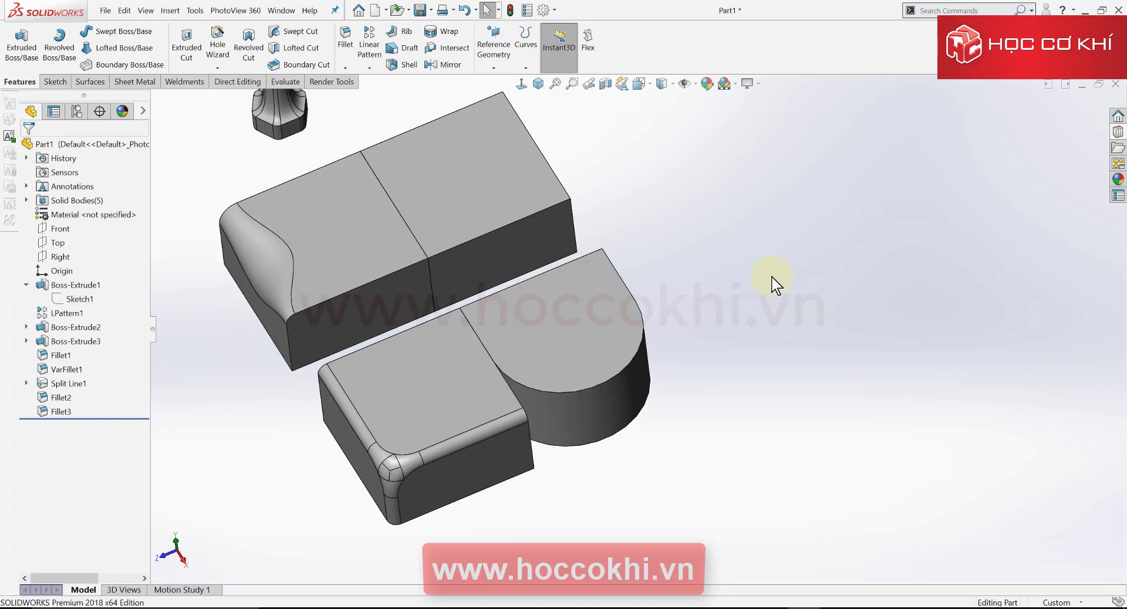
- Set the linear pattern spacing to 180, rebuild, and check the rounded edge's radius
click(66, 313)
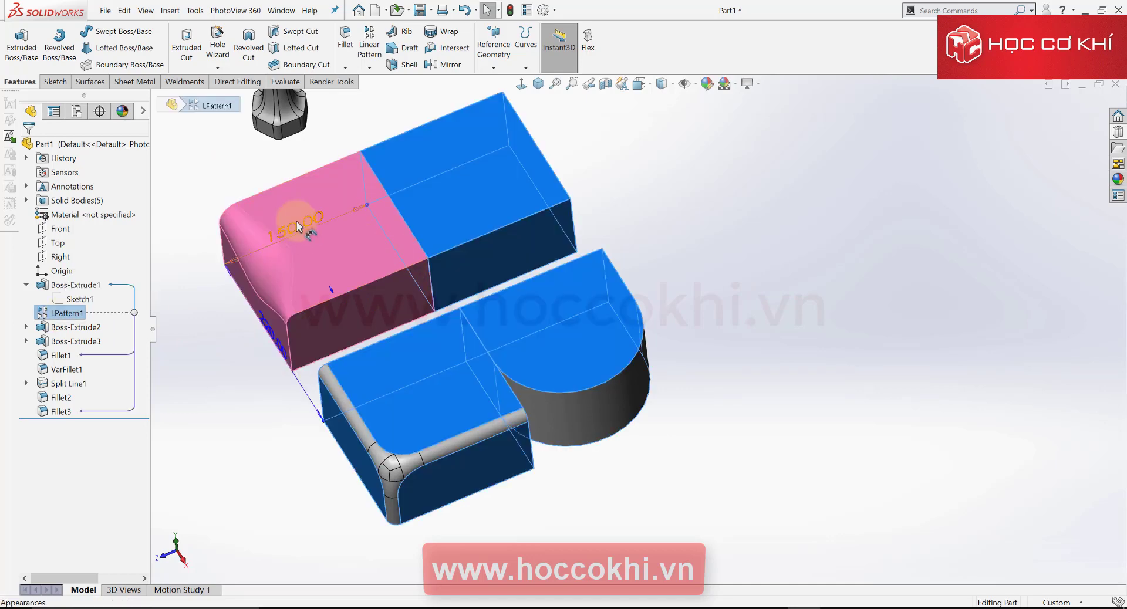
click(298, 226)
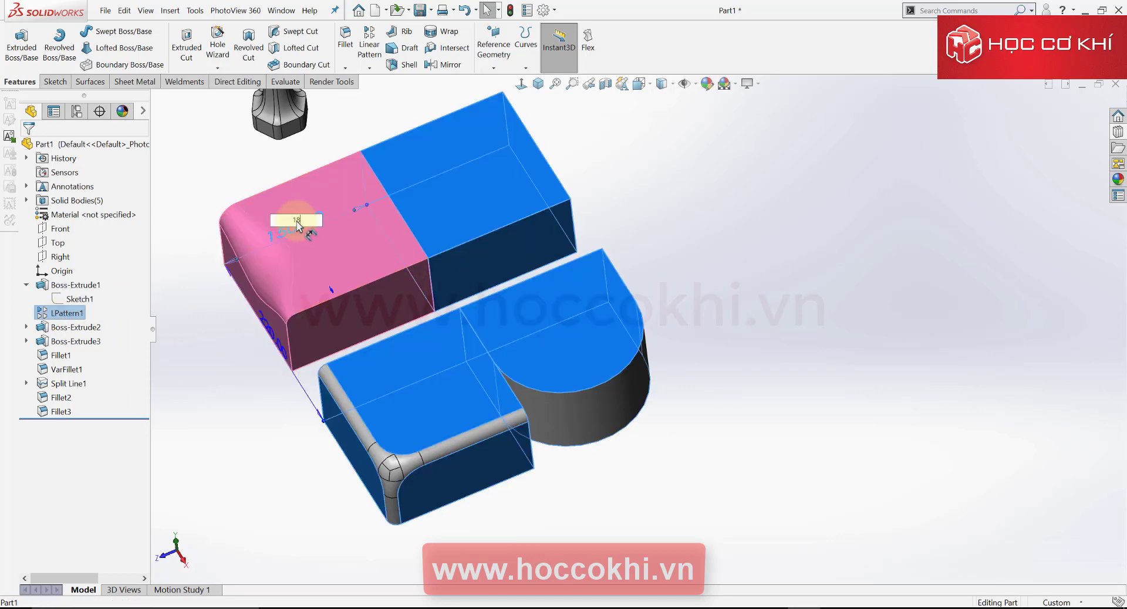
text(0)
key(Return)
click(637, 364)
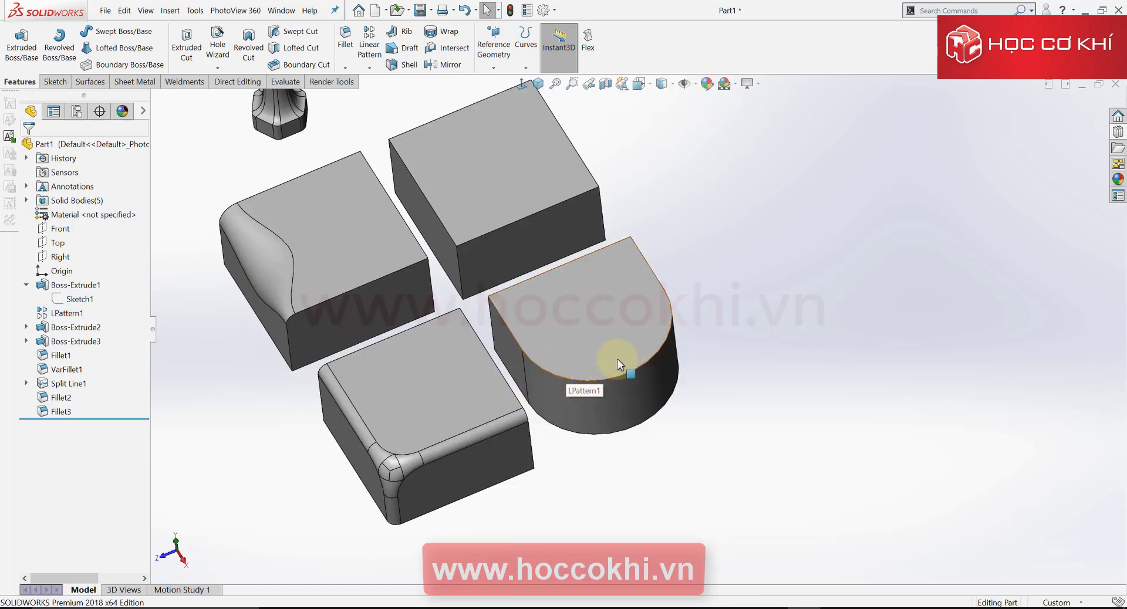
click(637, 369)
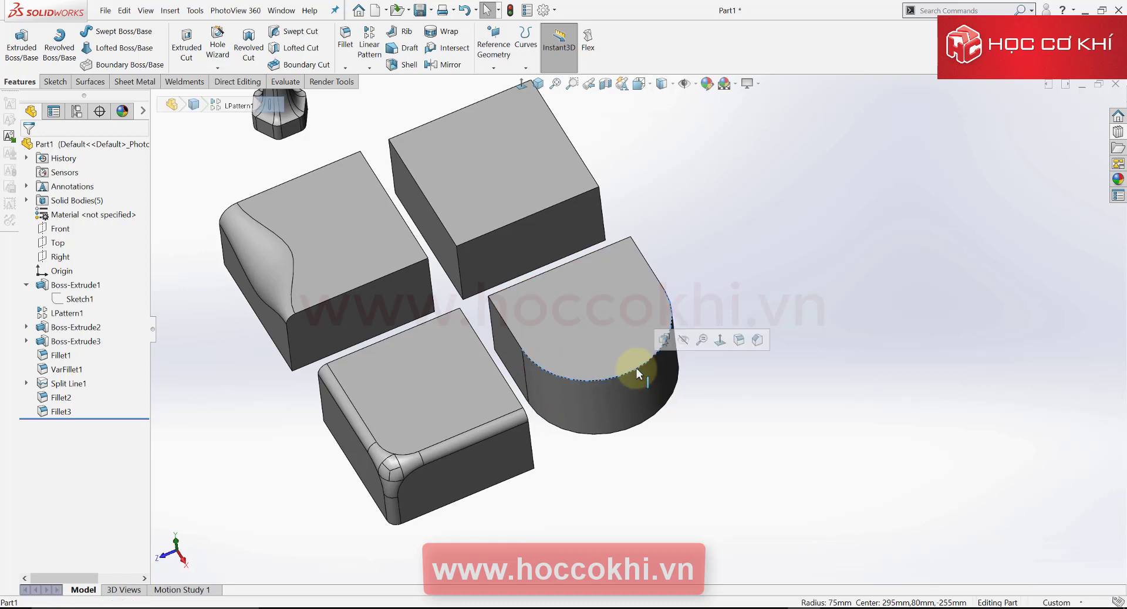
click(821, 407)
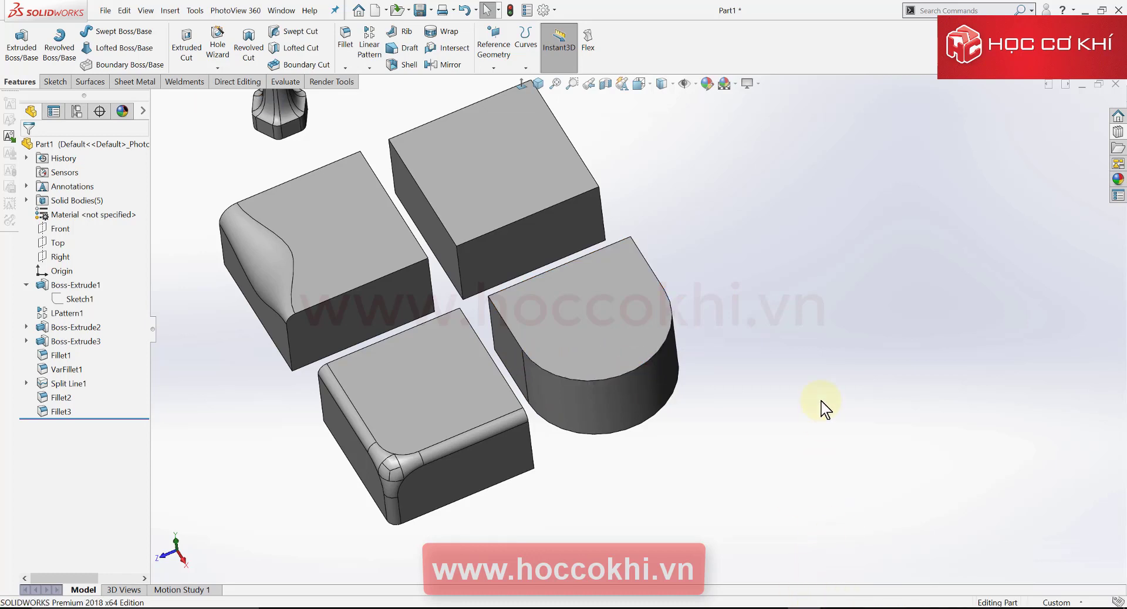
- Restore the first block's width to 100, rebuild, and view the model in isometric
click(78, 298)
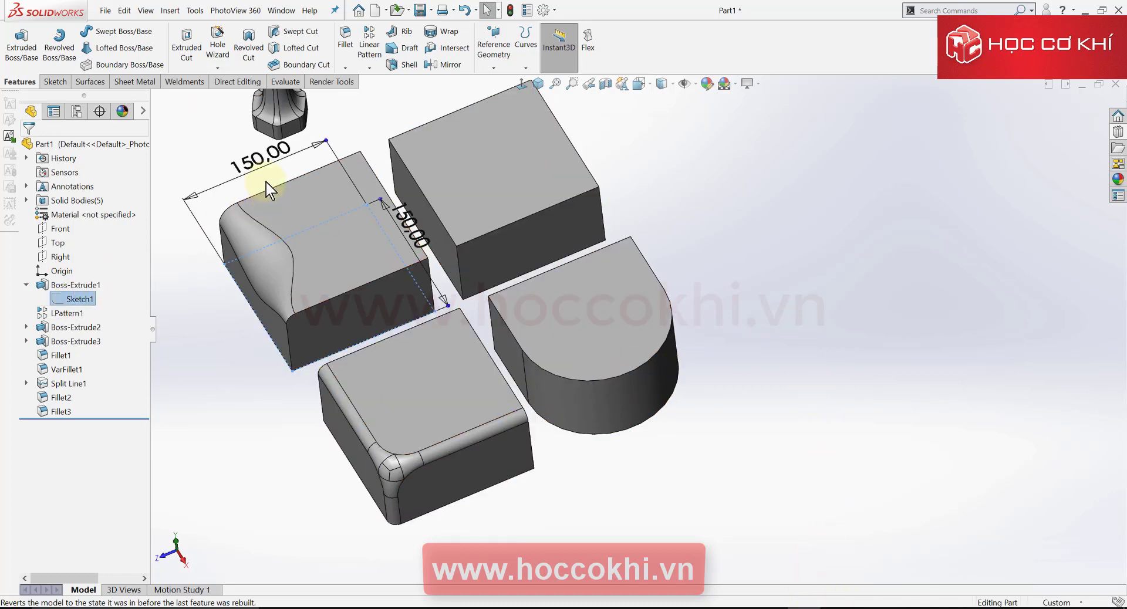
double_click(259, 167)
text(100)
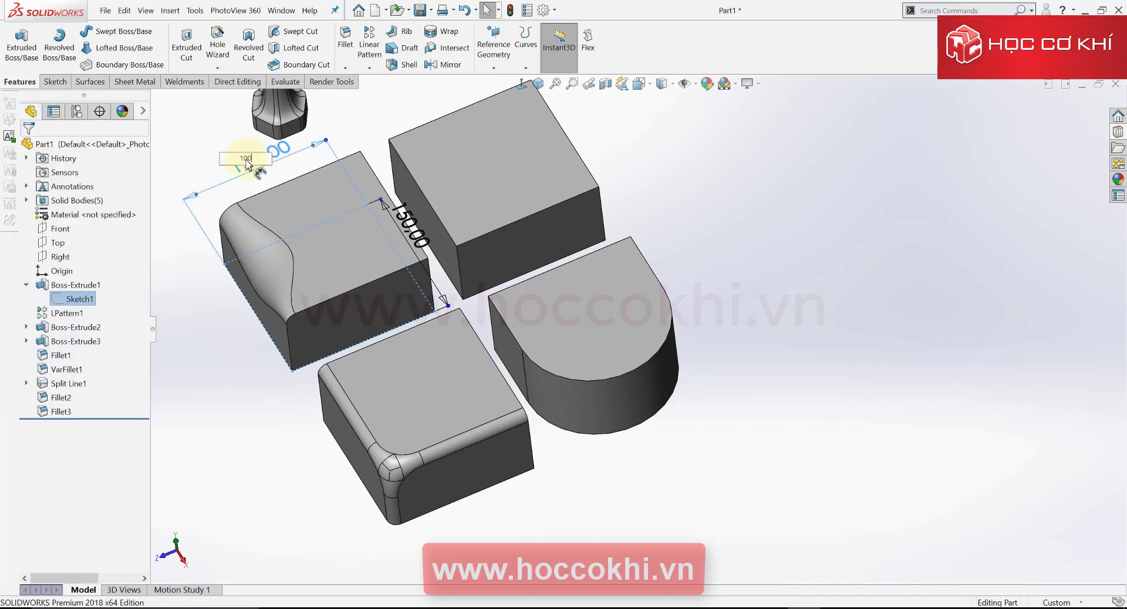
key(Return)
click(801, 208)
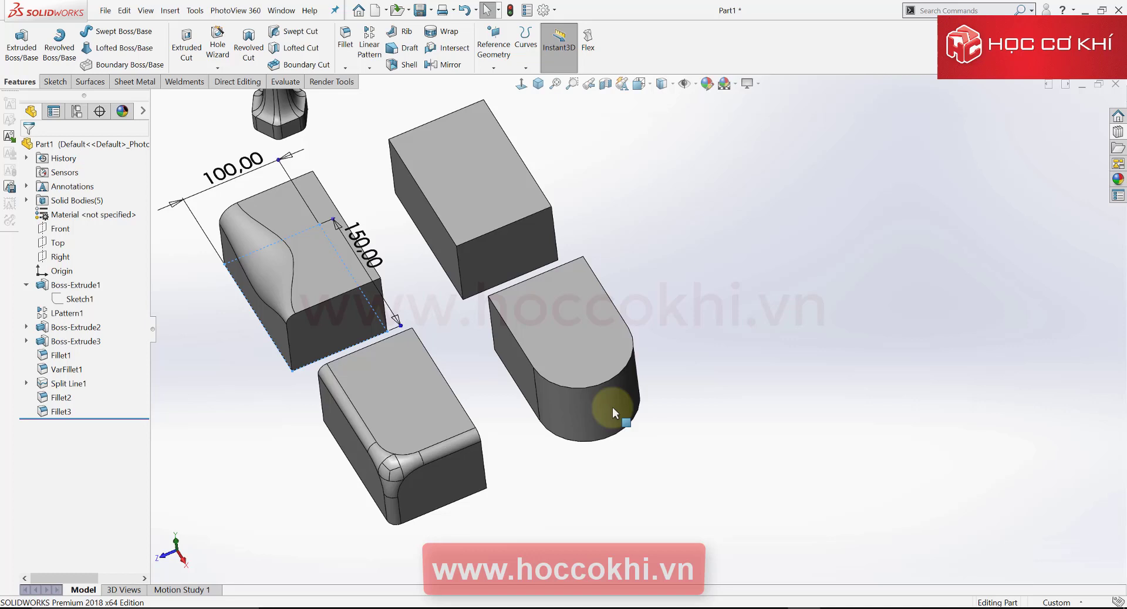
click(590, 387)
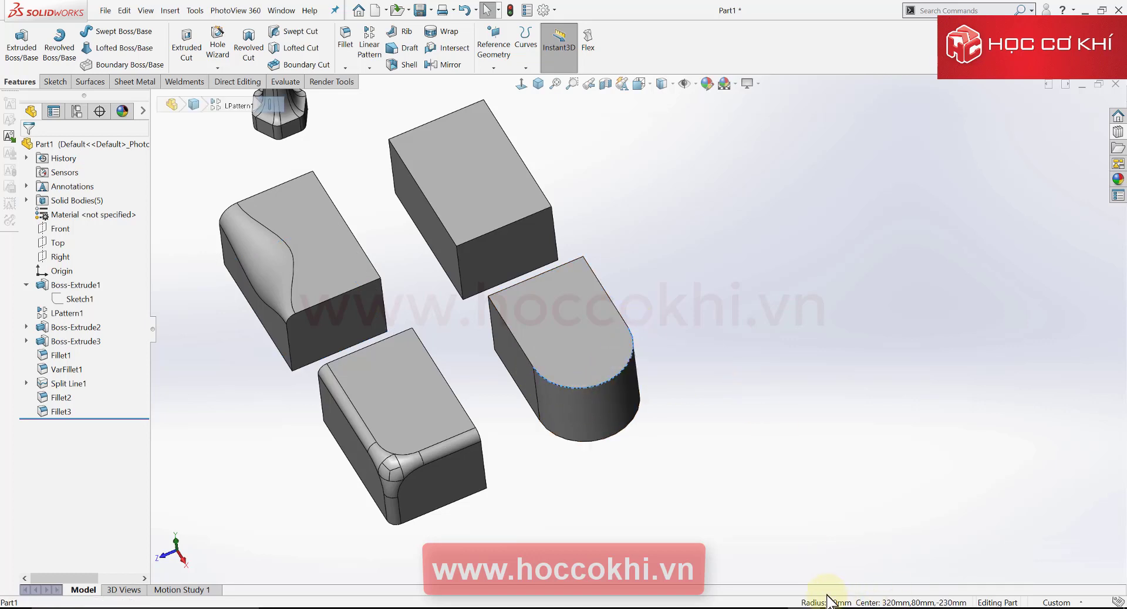
click(714, 339)
click(538, 83)
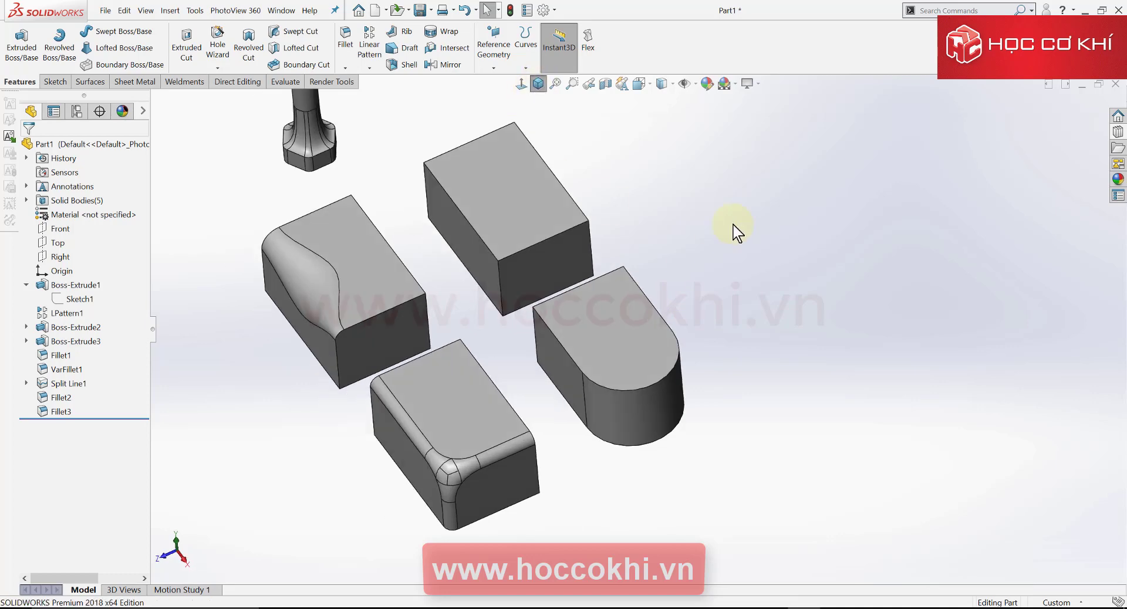
scroll(950, 463, down, 2)
scroll(634, 349, down, 3)
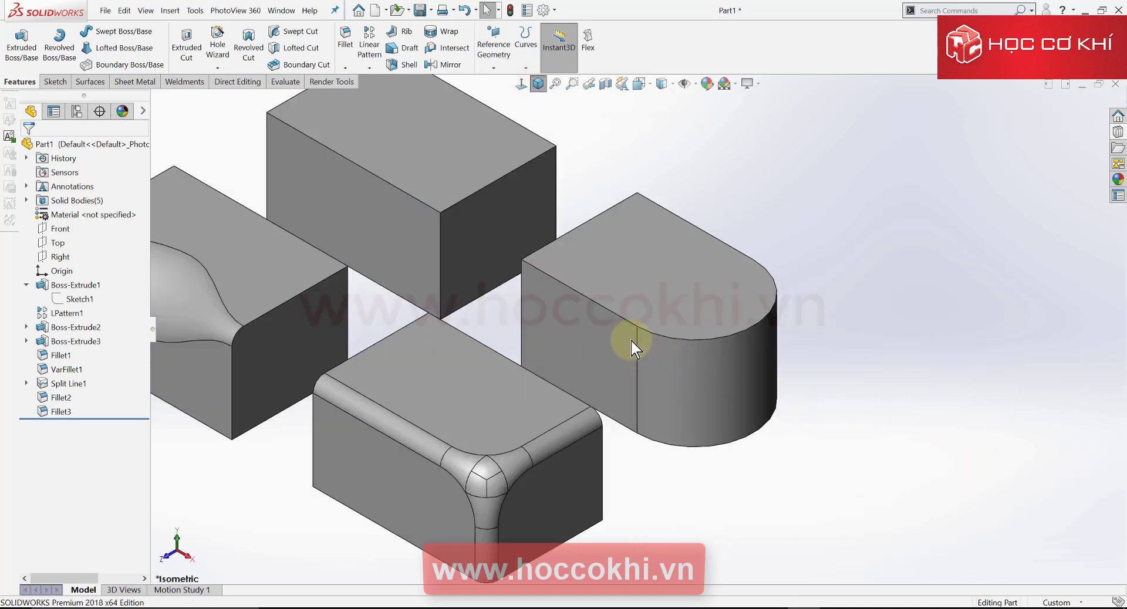
scroll(704, 246, up, 3)
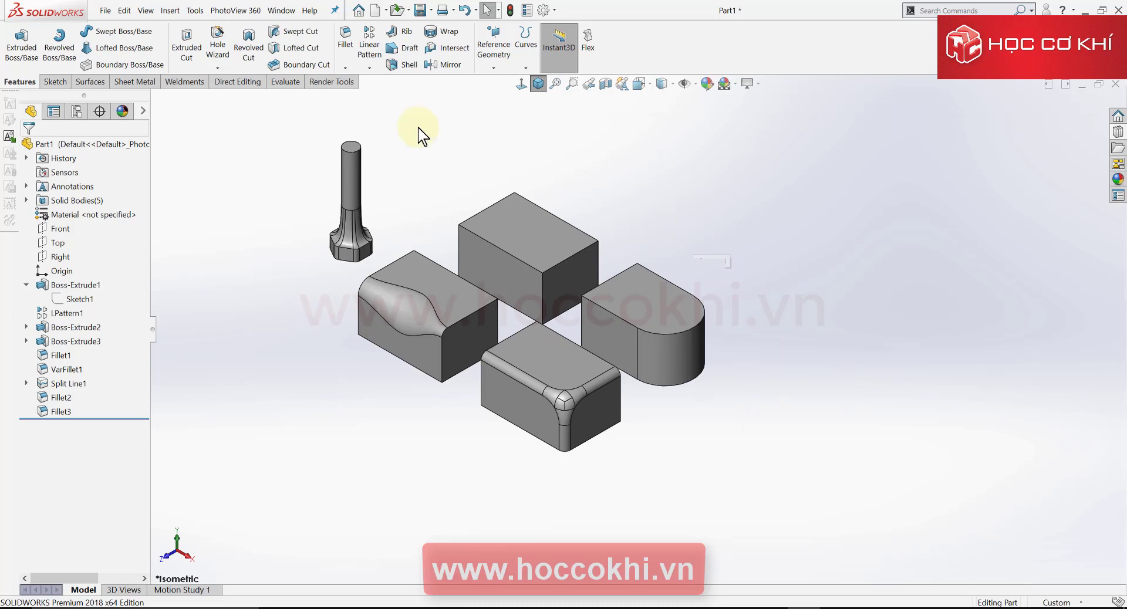
- Start a constant-size fillet on the top block's upper edge and inspect its 10 mm preview
click(345, 41)
scroll(557, 240, down, 3)
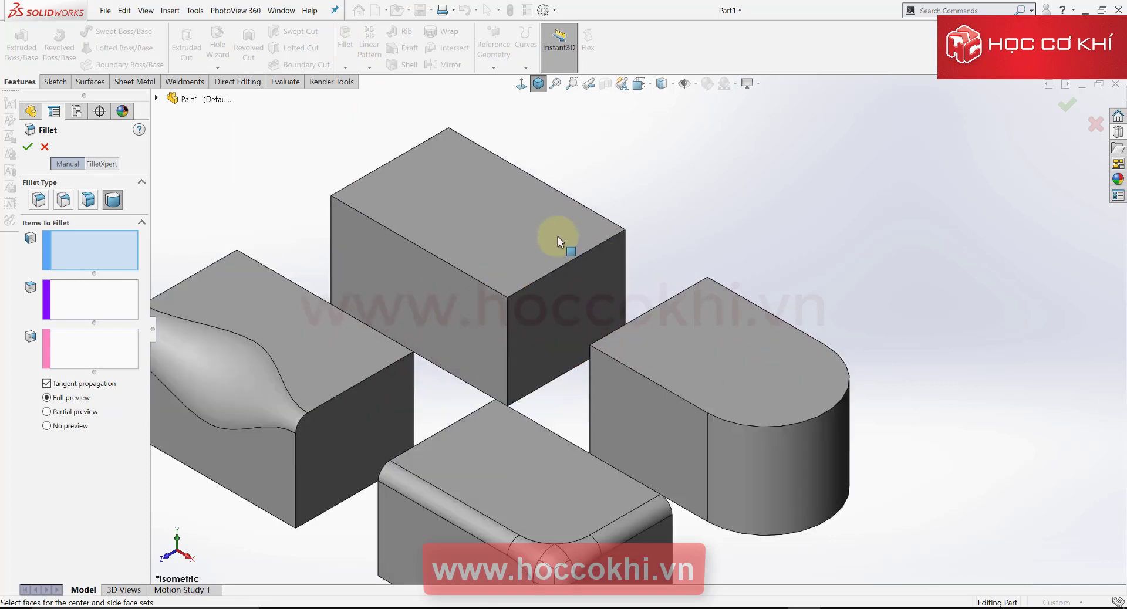
click(37, 200)
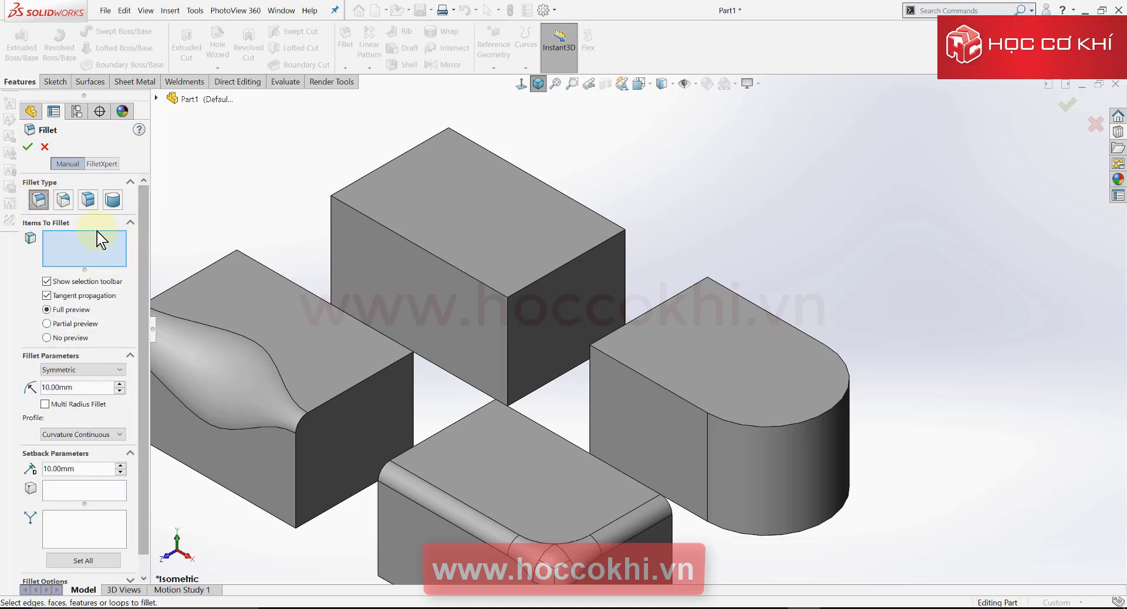
click(456, 267)
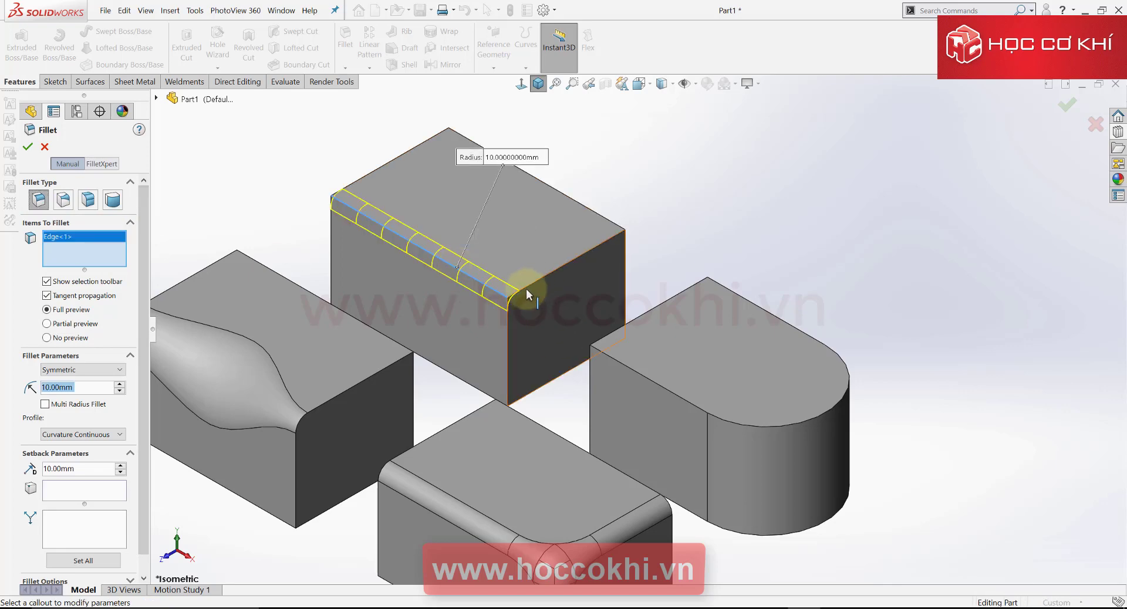
scroll(532, 289, down, 5)
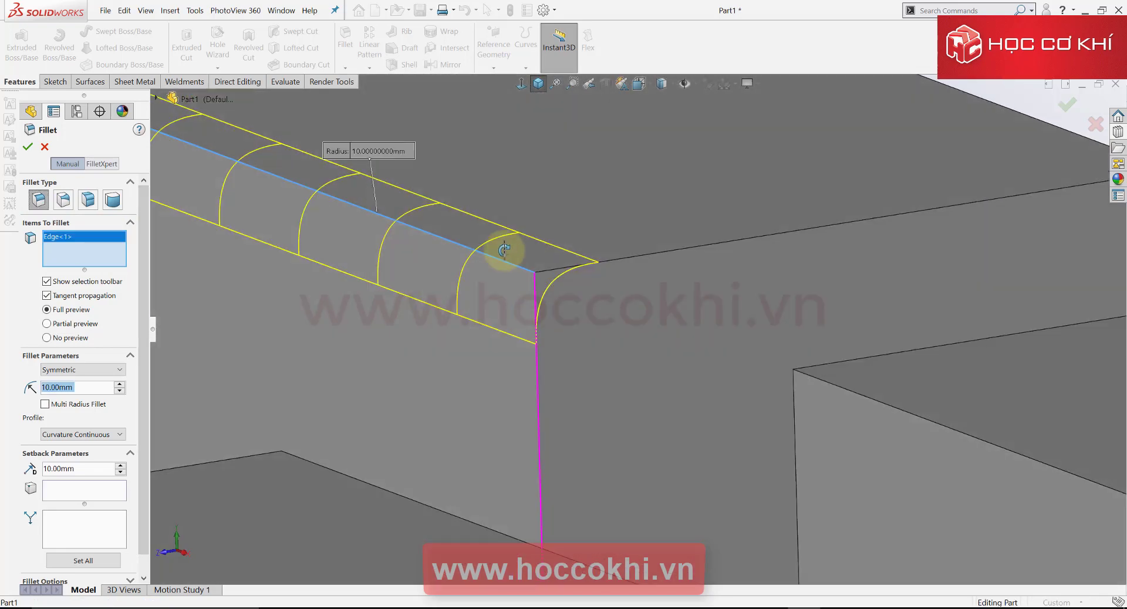
middle_drag(547, 300, 601, 305)
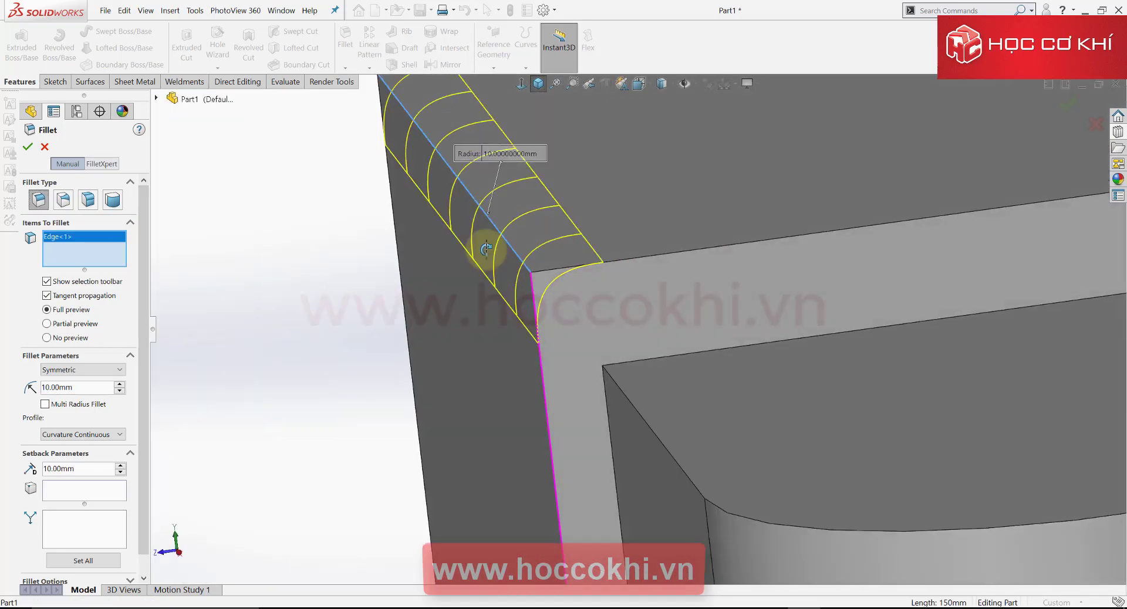
scroll(601, 305, down, 3)
scroll(608, 244, up, 2)
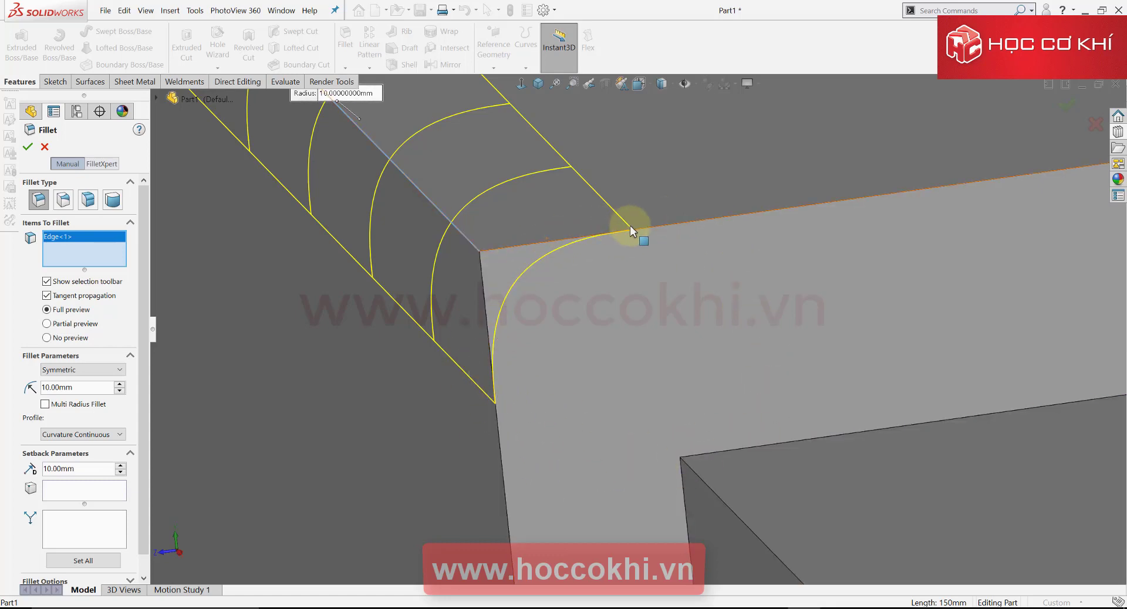
scroll(678, 321, up, 2)
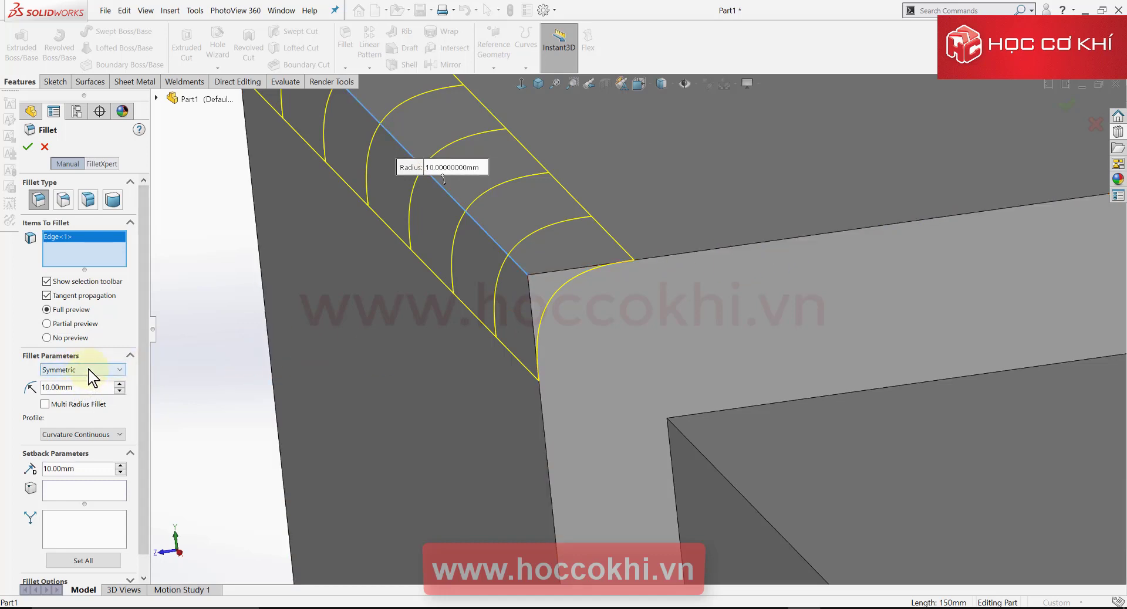
- Make the edge fillet asymmetric with a 20 mm second distance
click(105, 370)
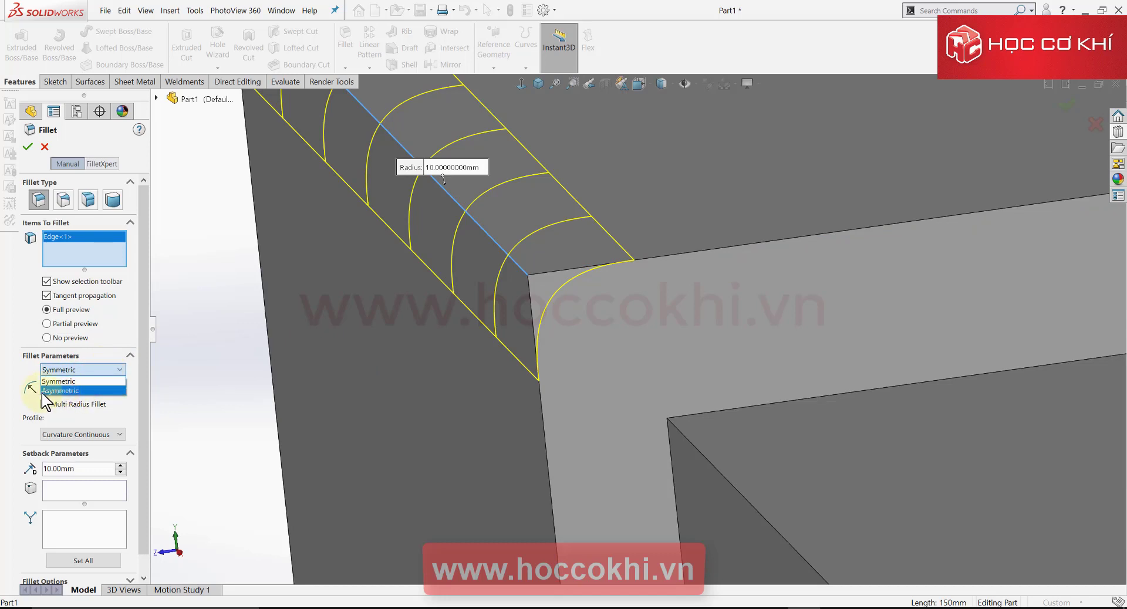
click(118, 370)
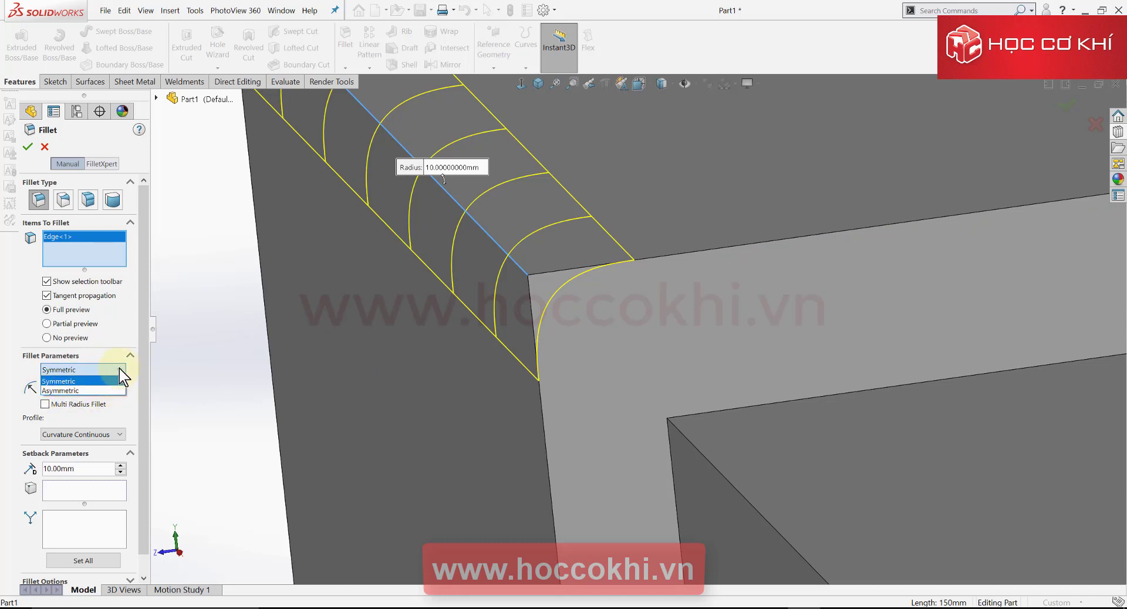
click(118, 370)
click(84, 390)
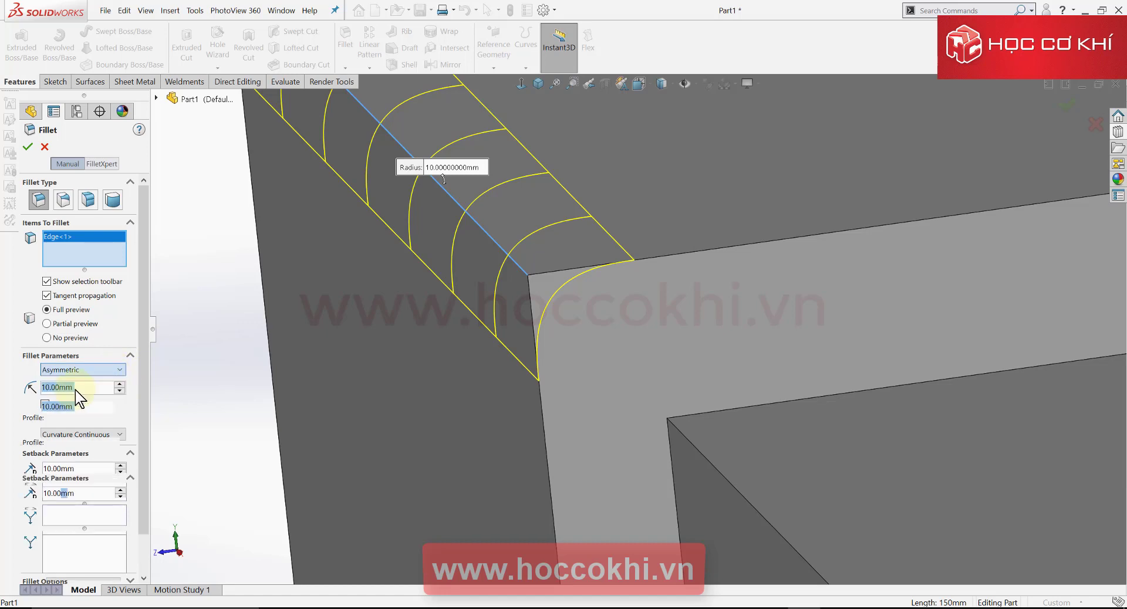
click(88, 406)
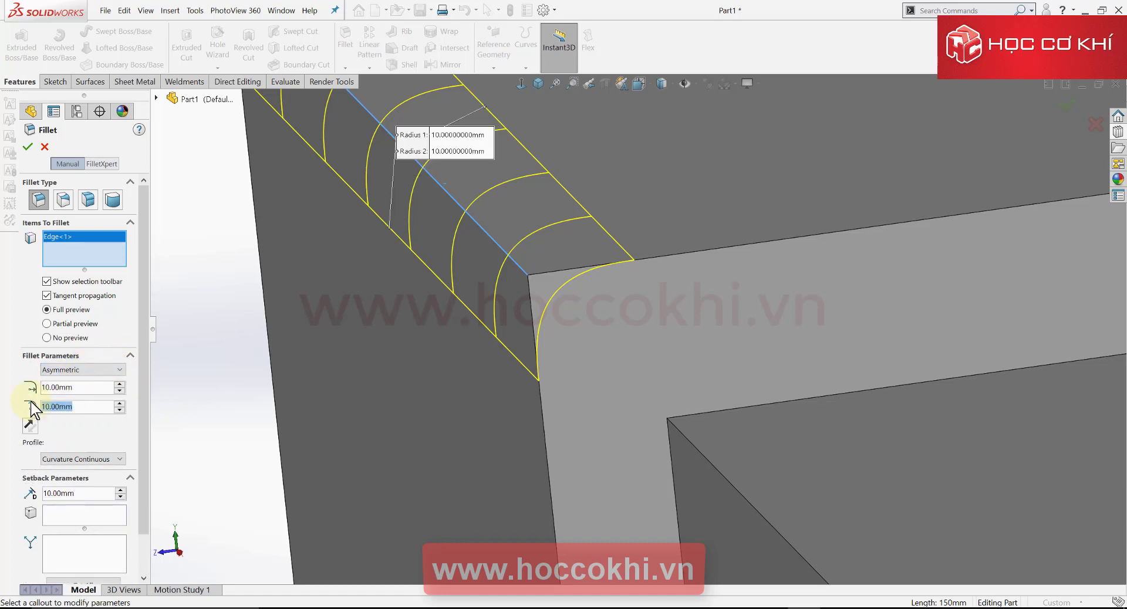
text(20)
key(Return)
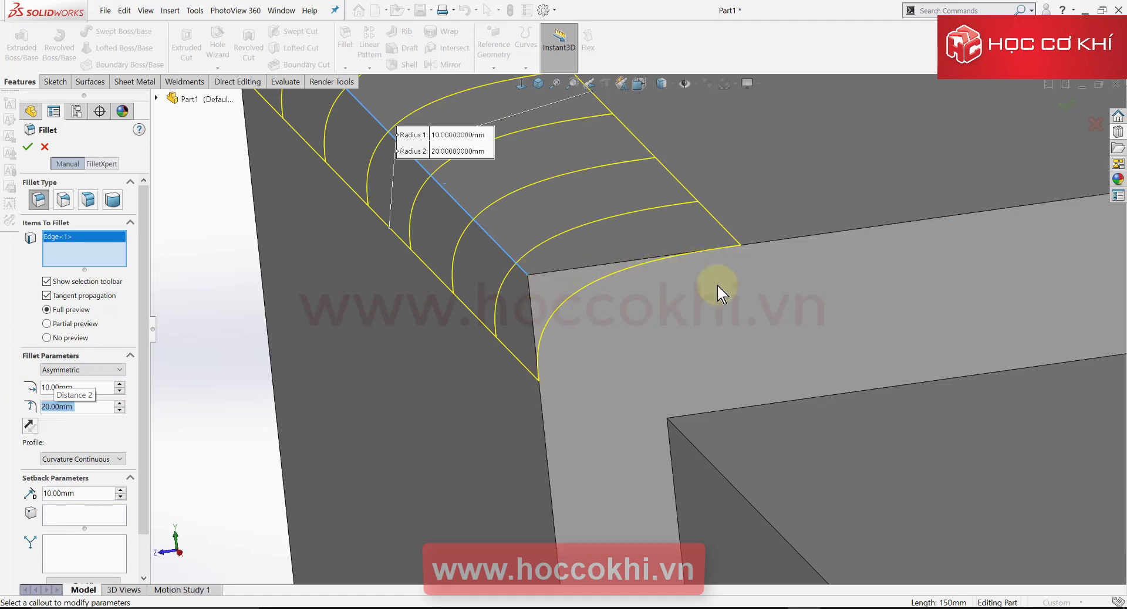
- Flip the asymmetric direction and back, then return the fillet to symmetric 10 mm
click(29, 426)
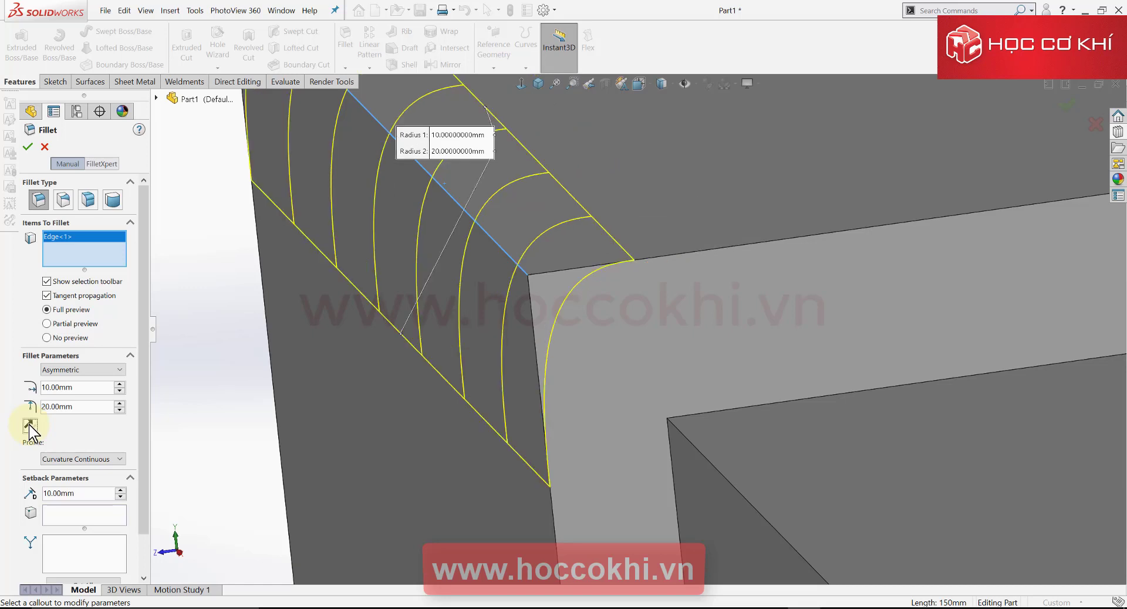
click(28, 425)
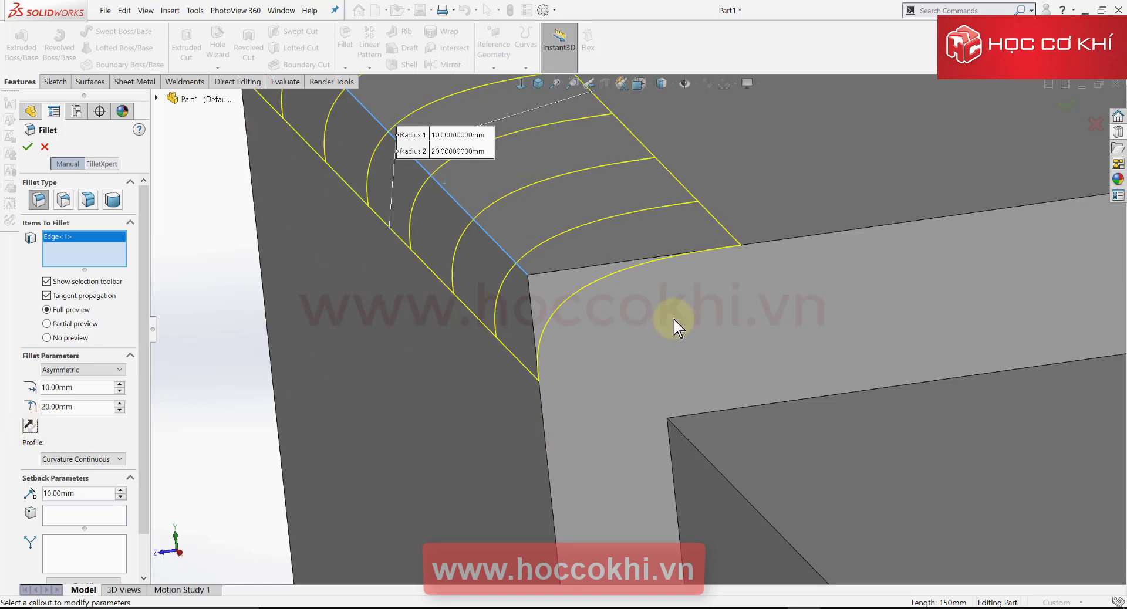
key(ctrl+Left)
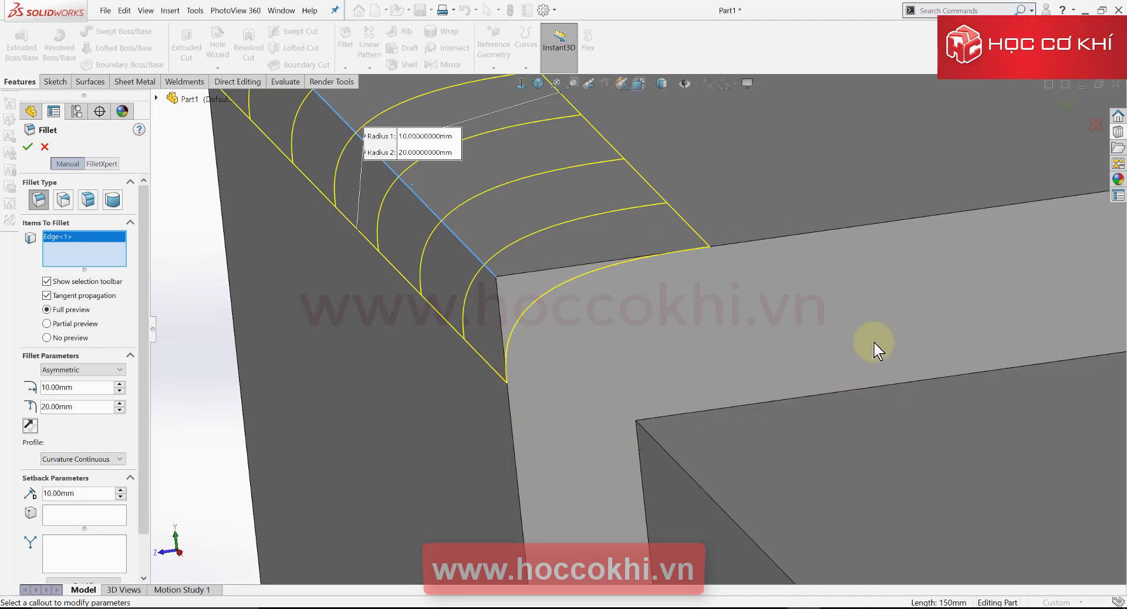
click(106, 368)
click(69, 387)
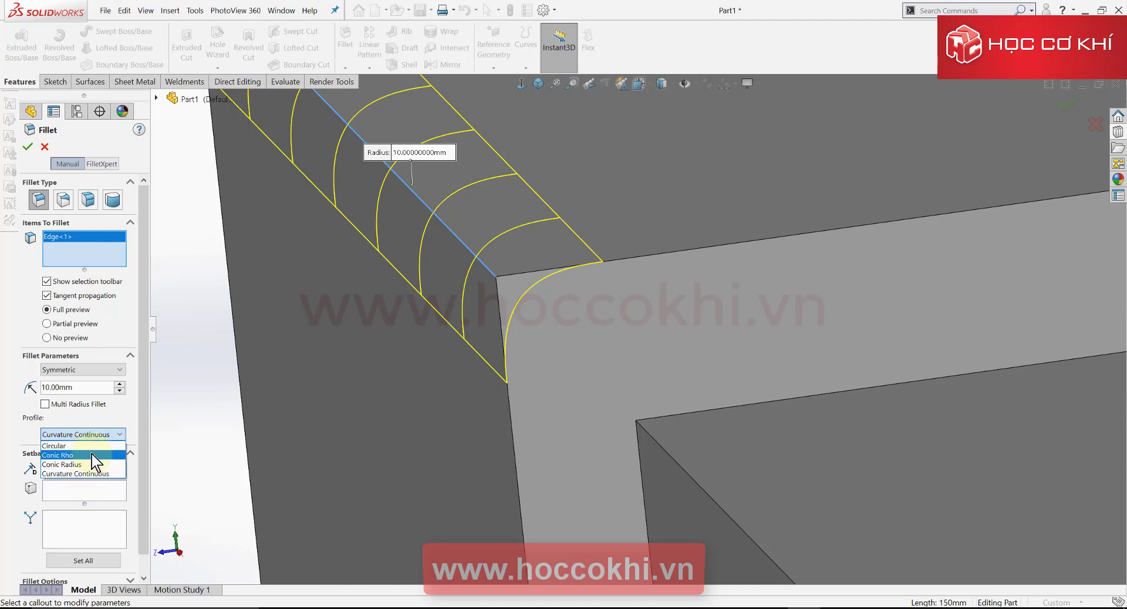
- Give the fillet a Conic Rho profile and try rho values from 0.65 to 0.2 in the preview
click(77, 455)
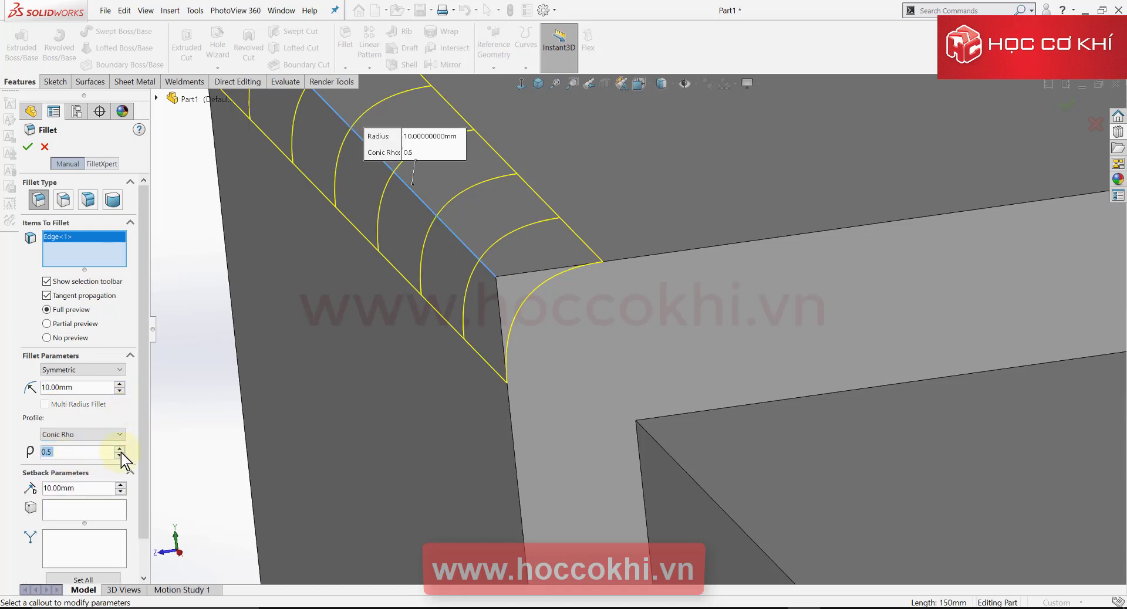
click(121, 449)
click(120, 449)
click(121, 449)
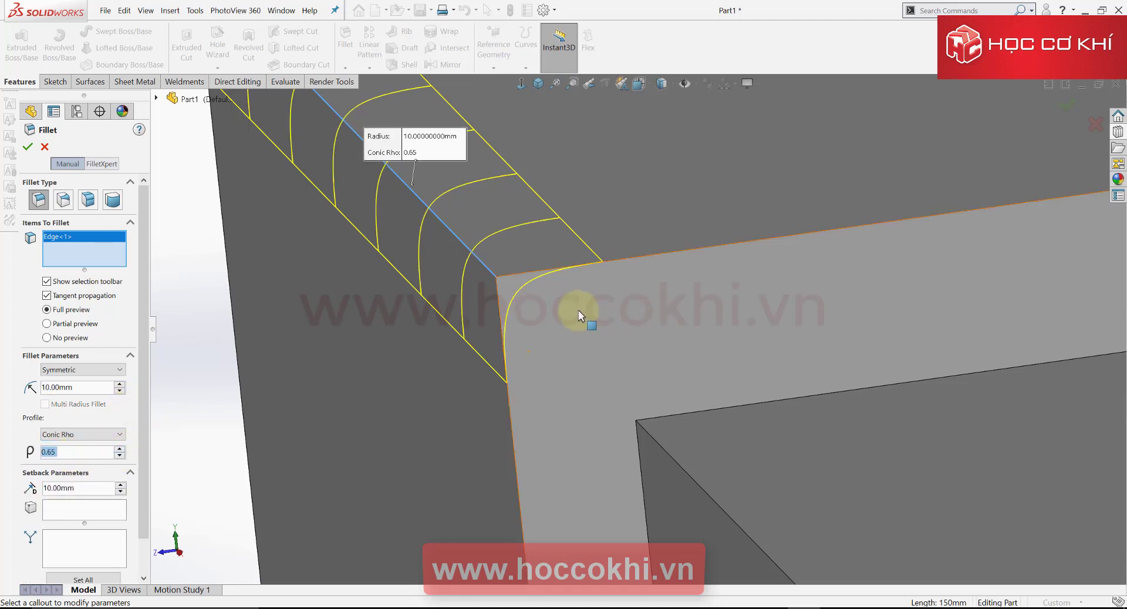
scroll(579, 310, down, 2)
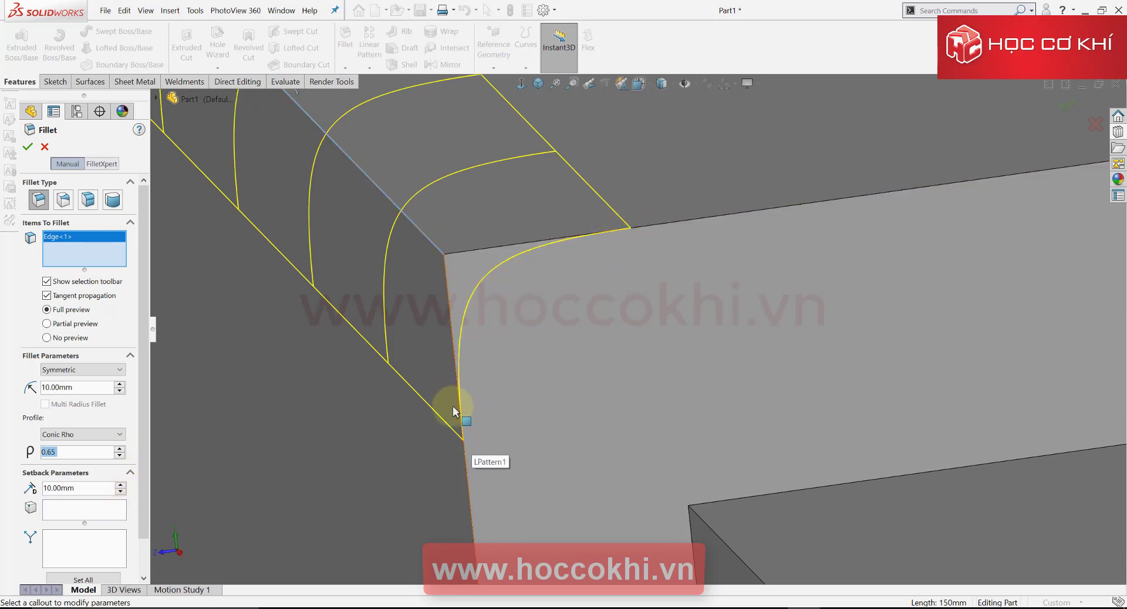
click(120, 449)
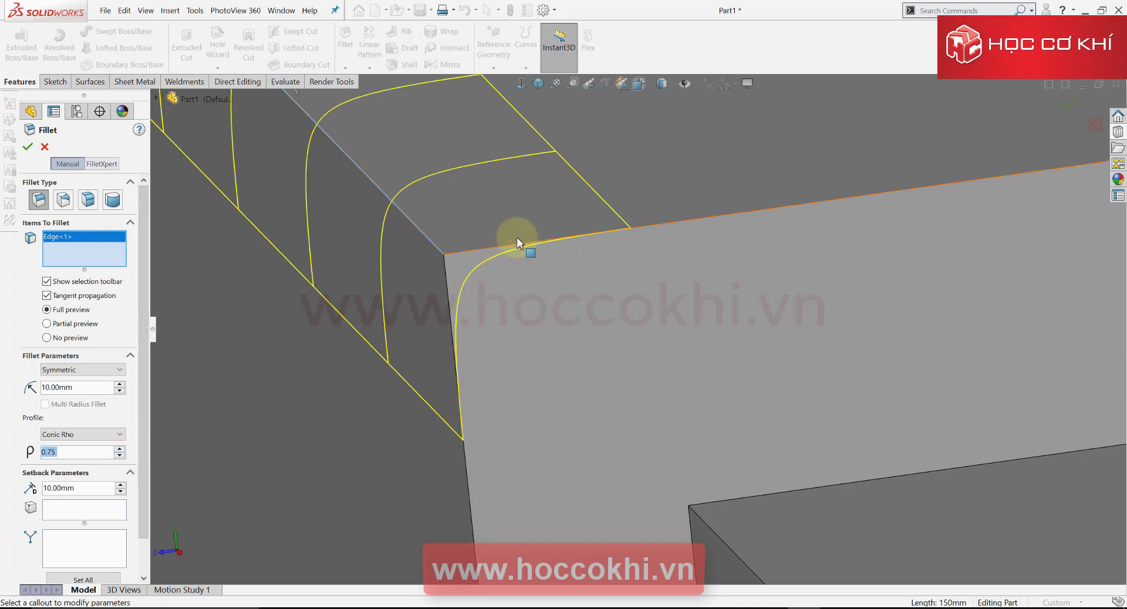
click(120, 456)
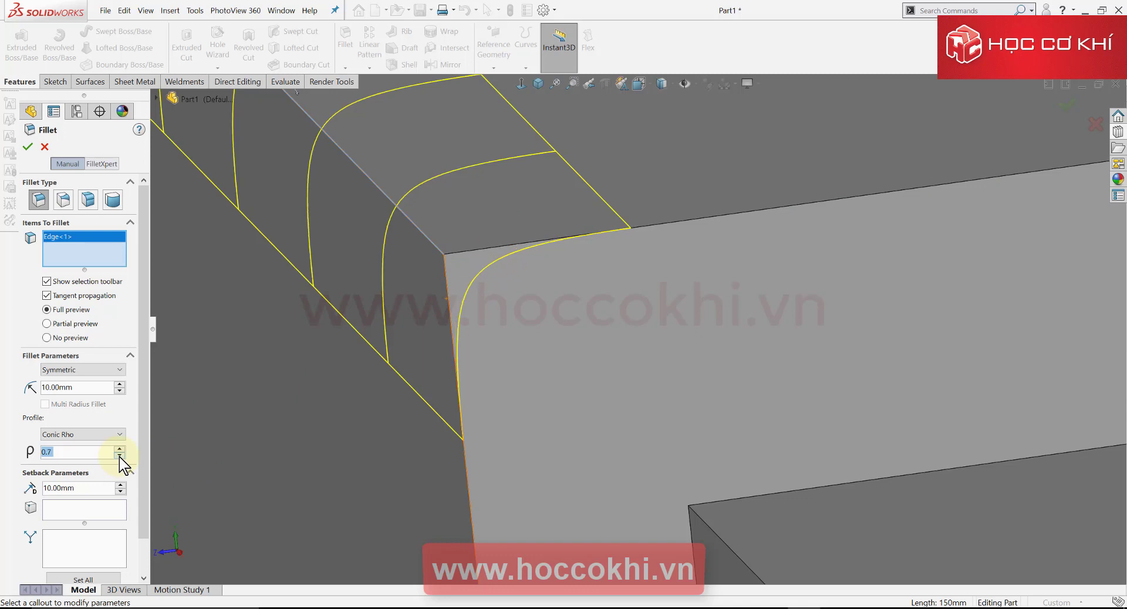
click(119, 456)
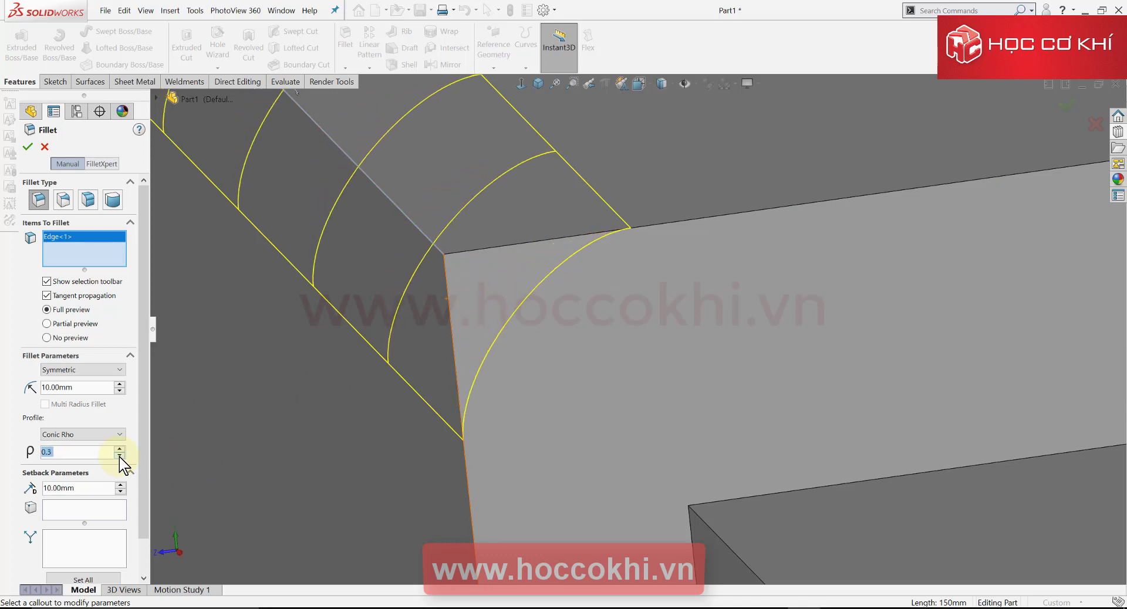
scroll(727, 235, down, 3)
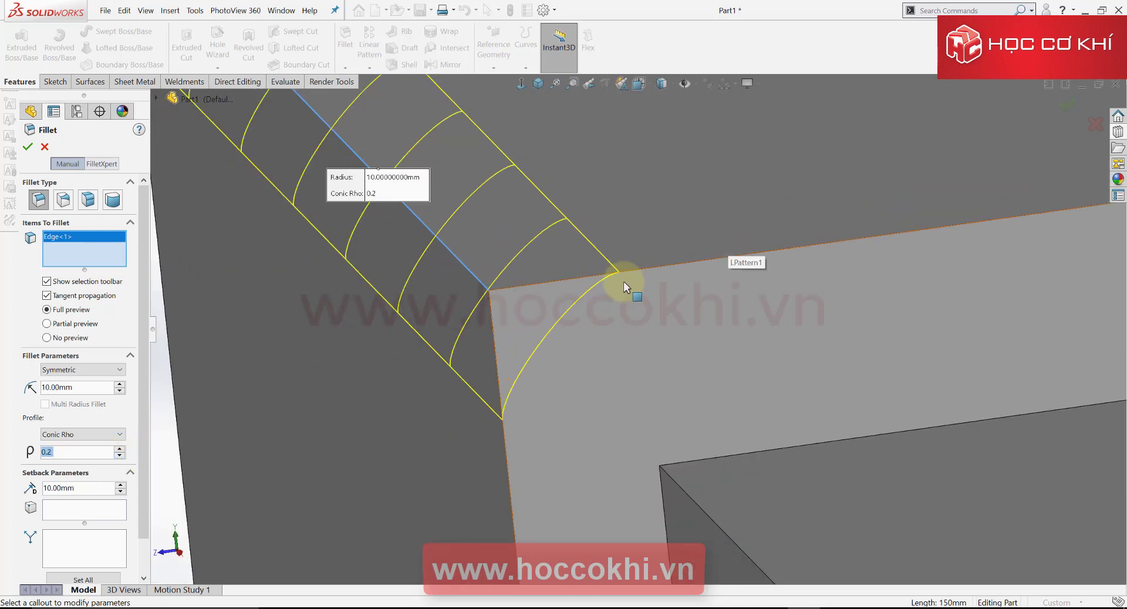
mouse_move(538, 302)
middle_down()
mouse_move(531, 278)
mouse_move(541, 297)
middle_up()
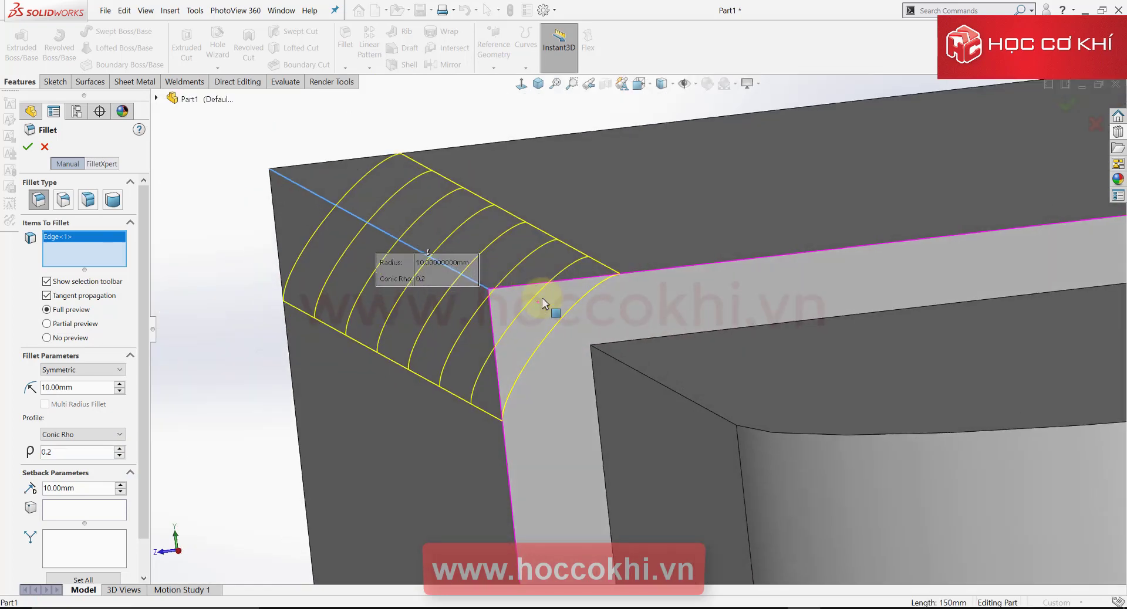
scroll(525, 415, down, 3)
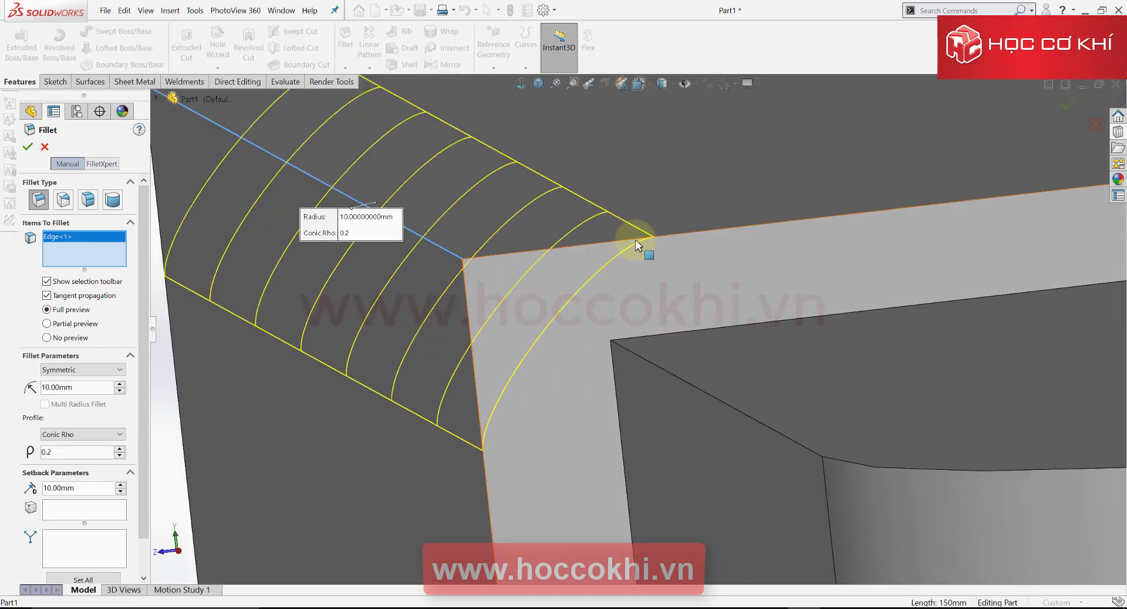
scroll(635, 239, down, 2)
scroll(652, 258, down, 2)
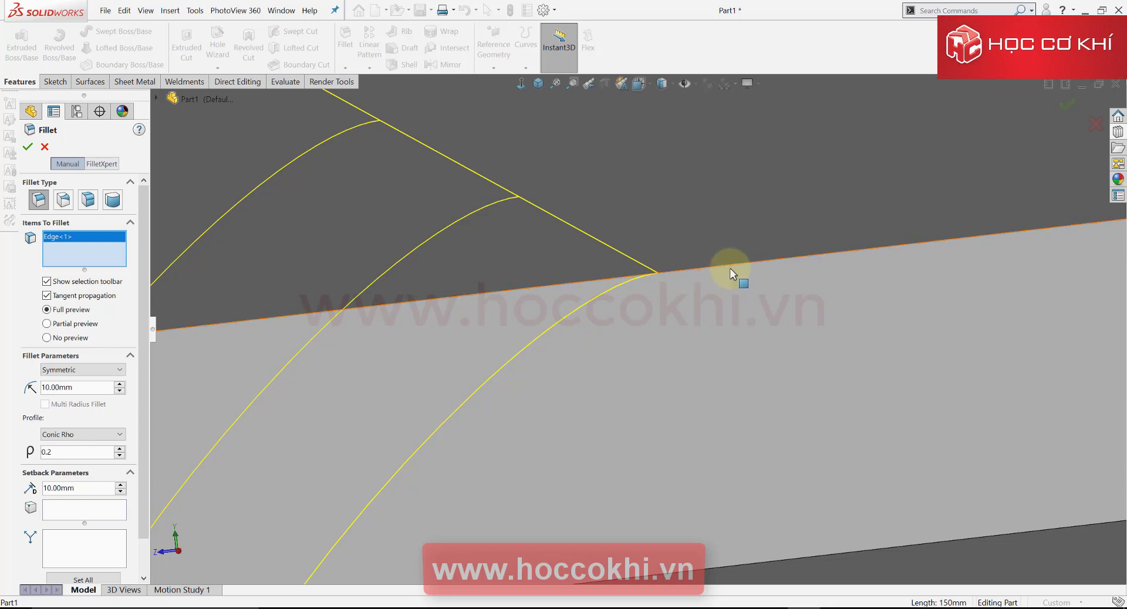
scroll(597, 314, up, 3)
scroll(595, 309, up, 2)
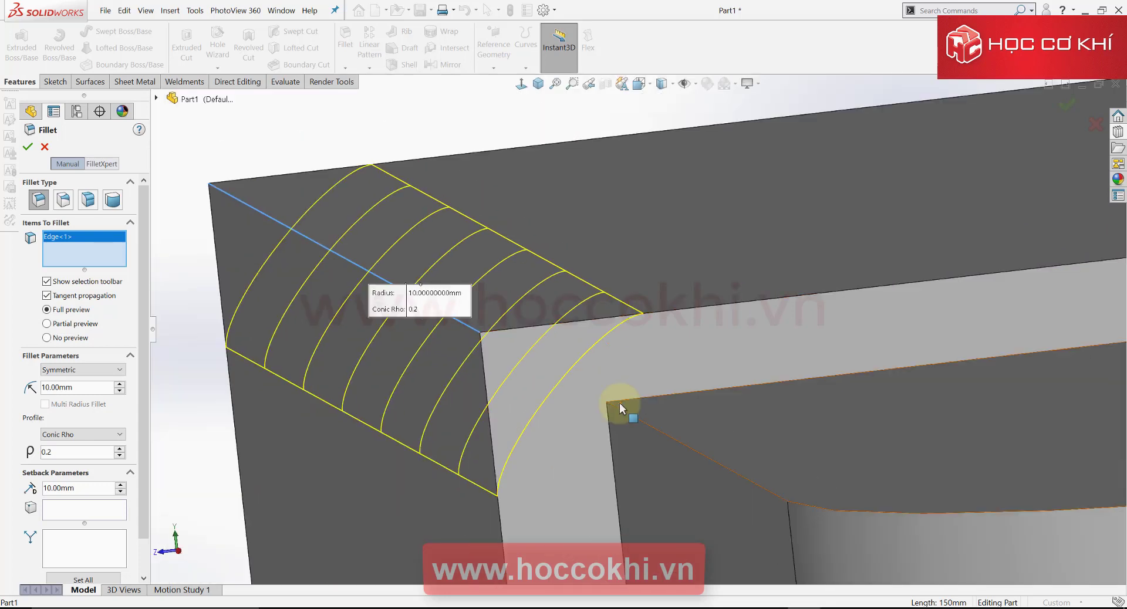
scroll(618, 402, up, 2)
scroll(622, 354, down, 2)
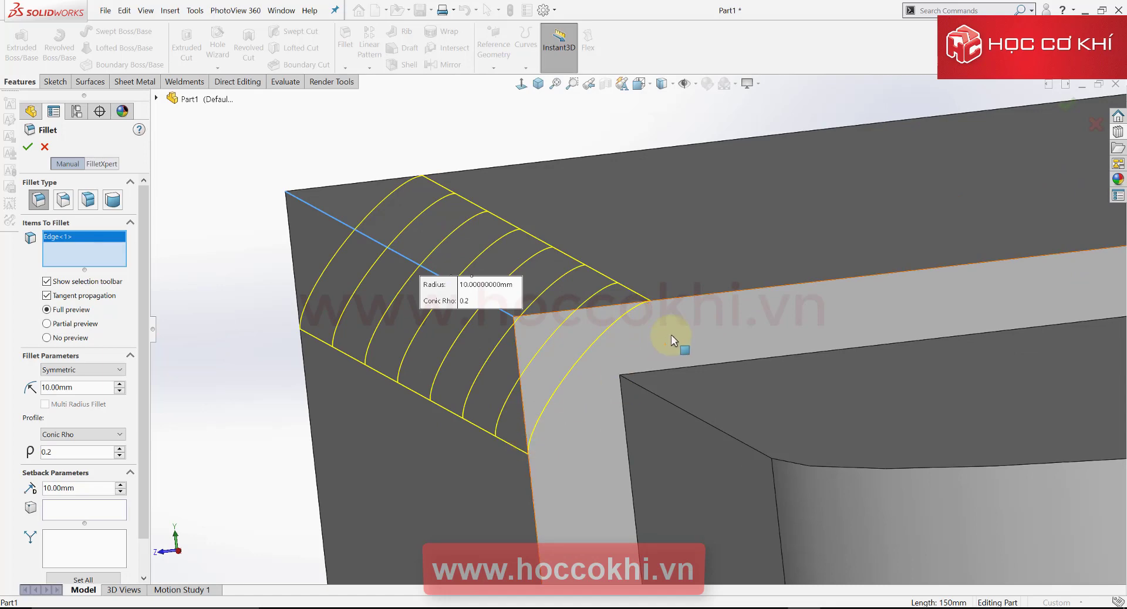
scroll(704, 336, up, 2)
scroll(739, 340, down, 2)
scroll(646, 317, down, 1)
scroll(587, 287, down, 2)
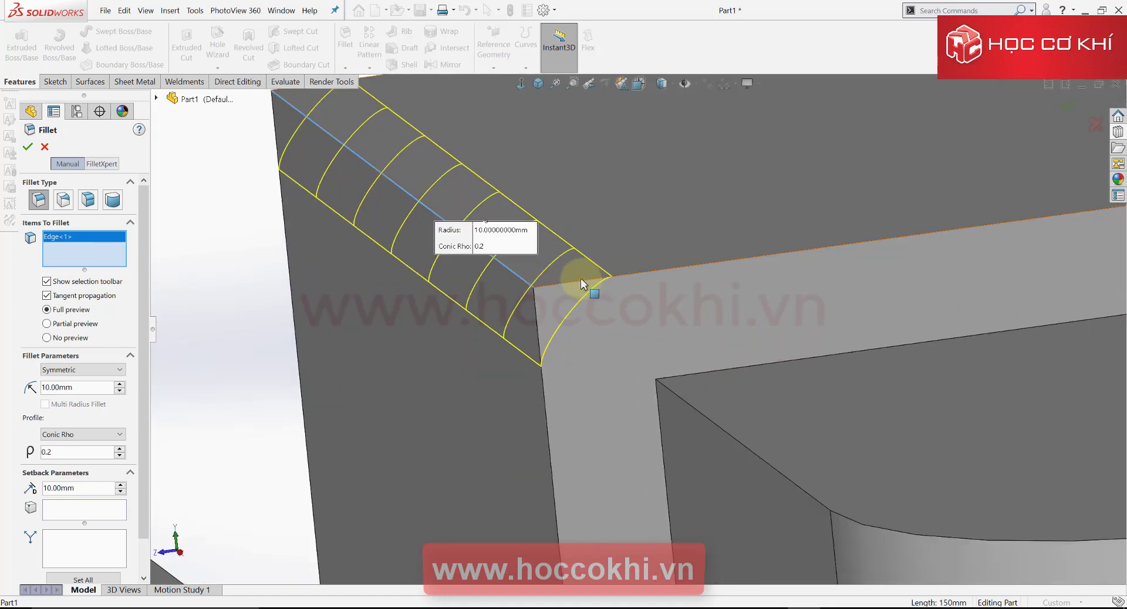
- Settle on rho 0.25, accept the 10 mm conic fillet, and orbit to view the other boxes
click(120, 449)
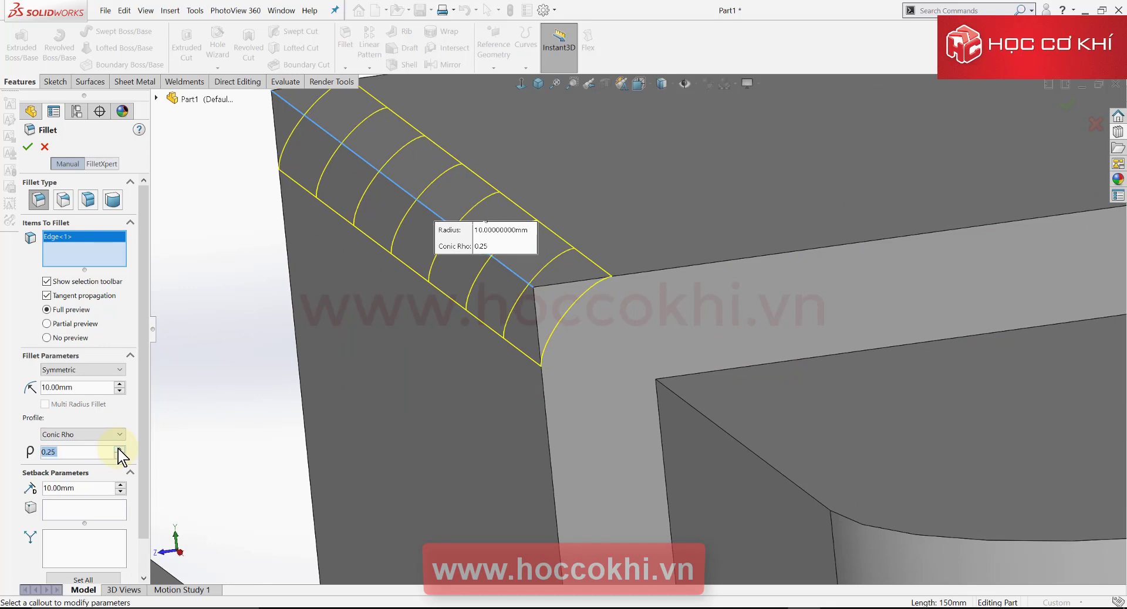
click(120, 449)
click(120, 449)
click(120, 449)
click(119, 449)
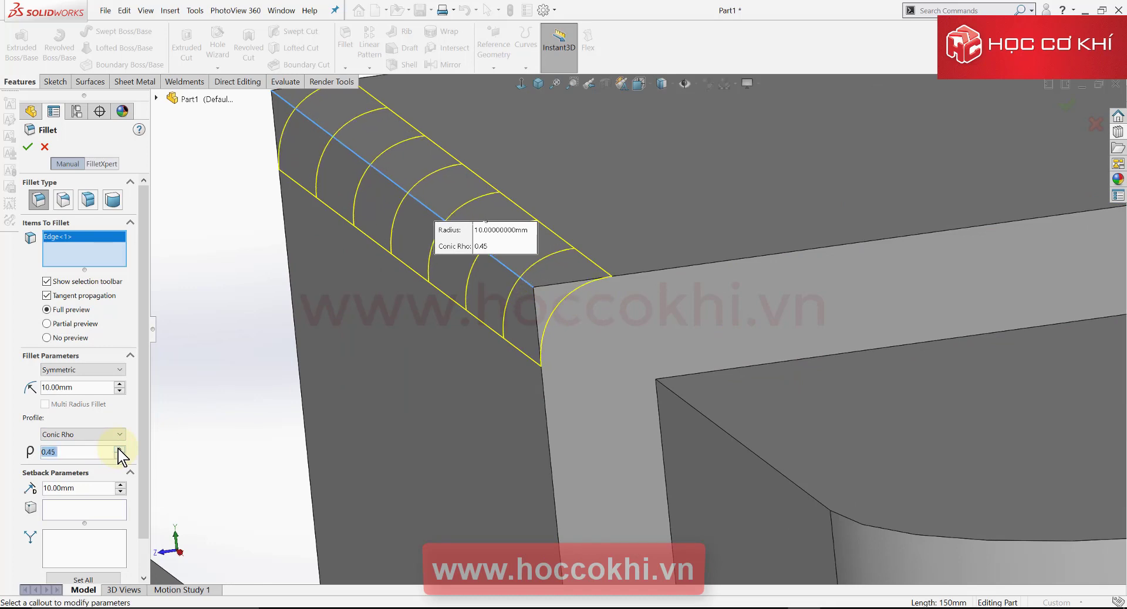
click(120, 448)
click(120, 449)
click(120, 449)
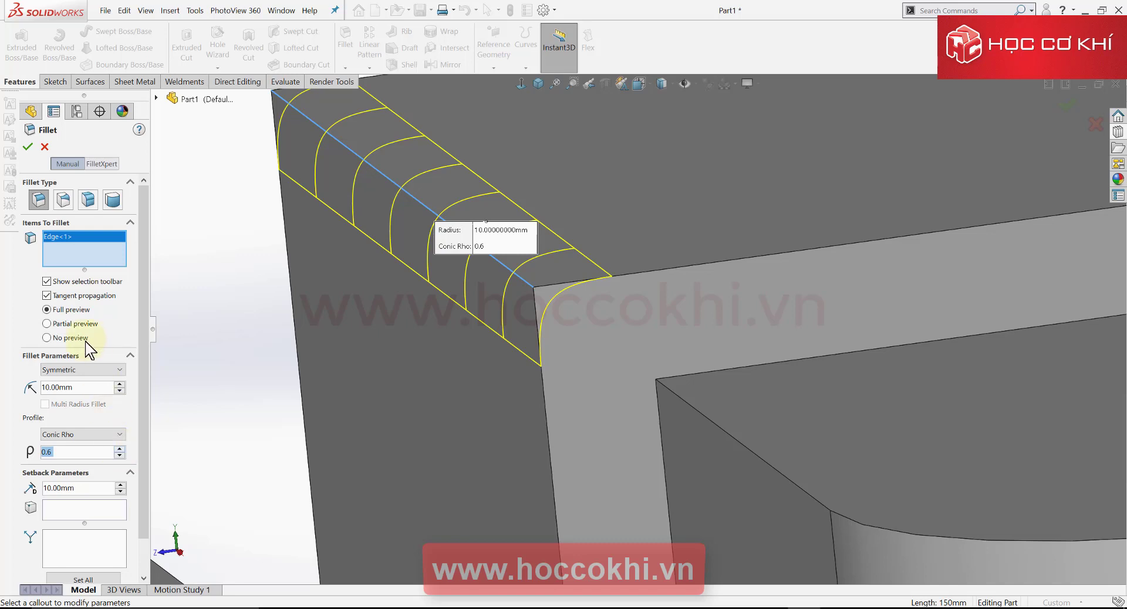
click(120, 456)
click(119, 456)
click(119, 456)
click(120, 456)
click(120, 455)
click(119, 456)
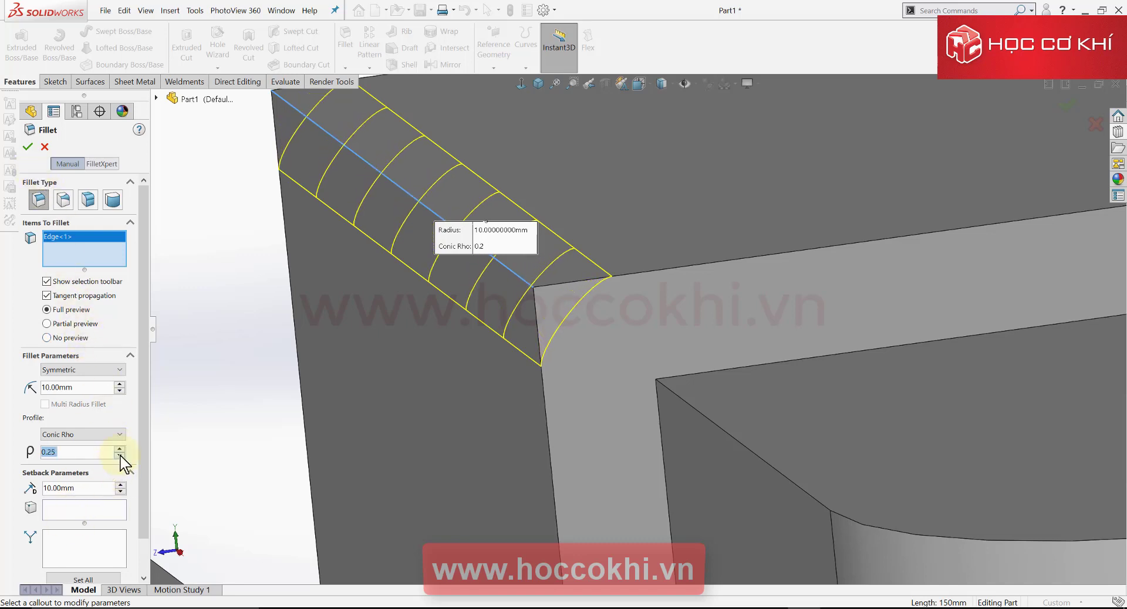
click(120, 456)
click(120, 456)
click(120, 456)
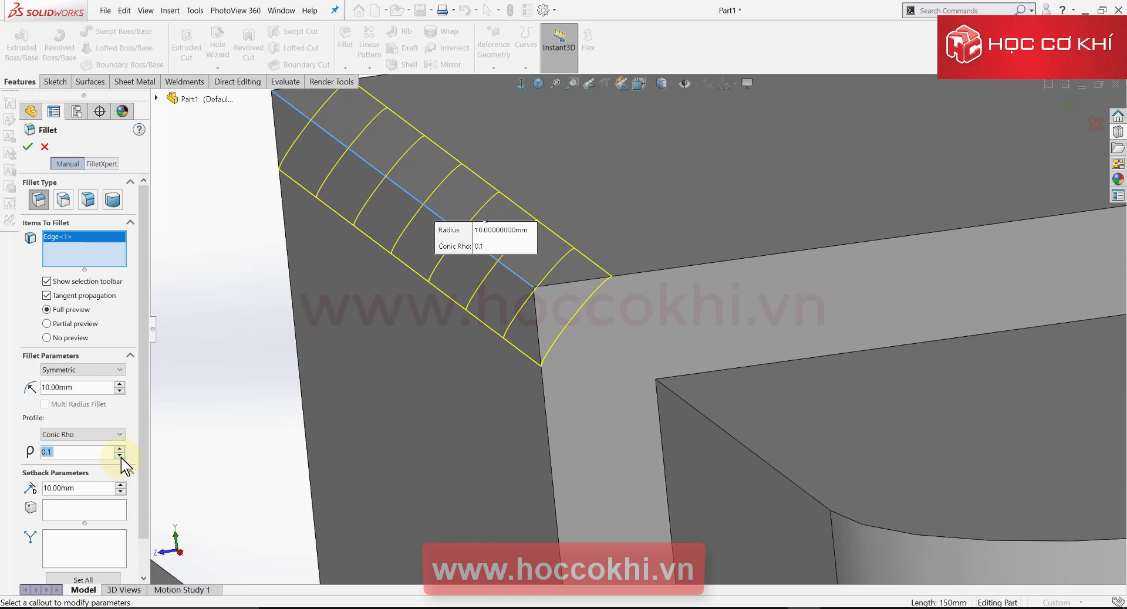
click(120, 456)
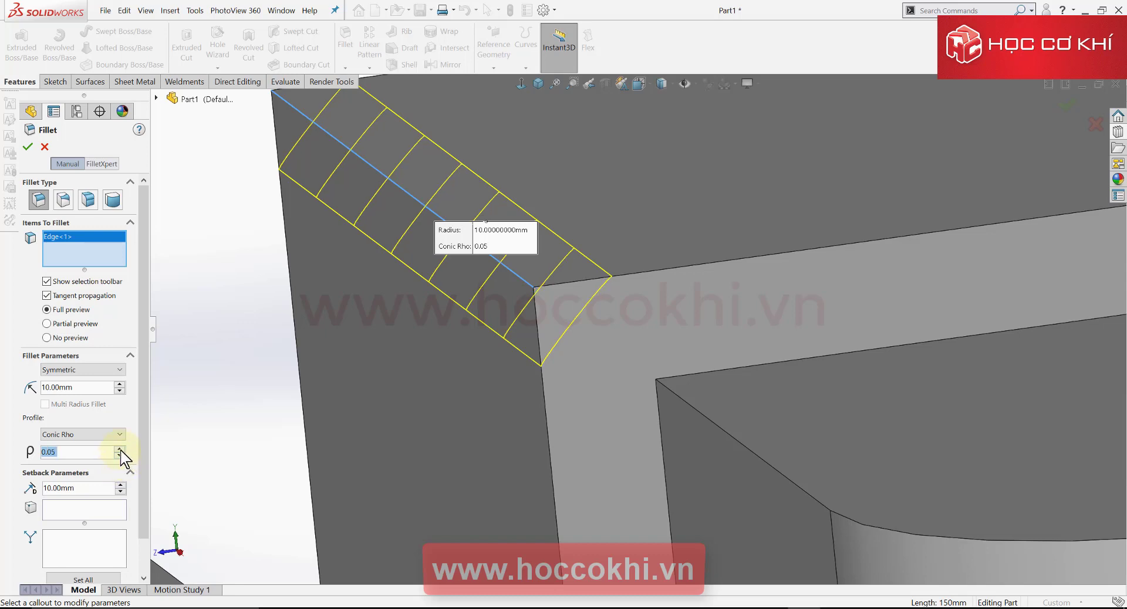
click(120, 449)
click(120, 449)
click(120, 449)
click(120, 449)
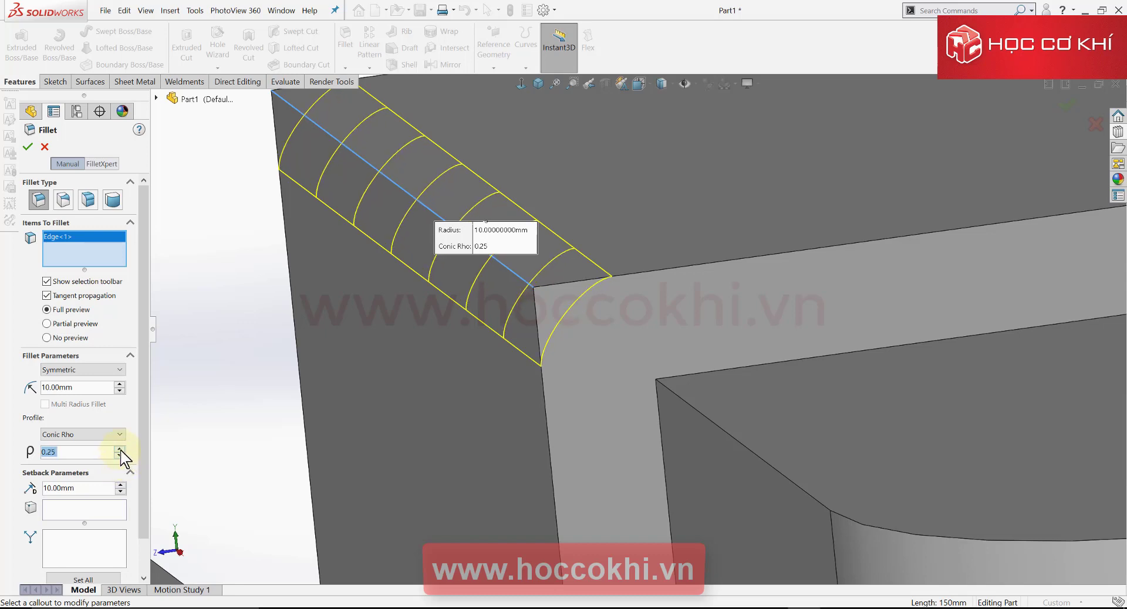
key(Return)
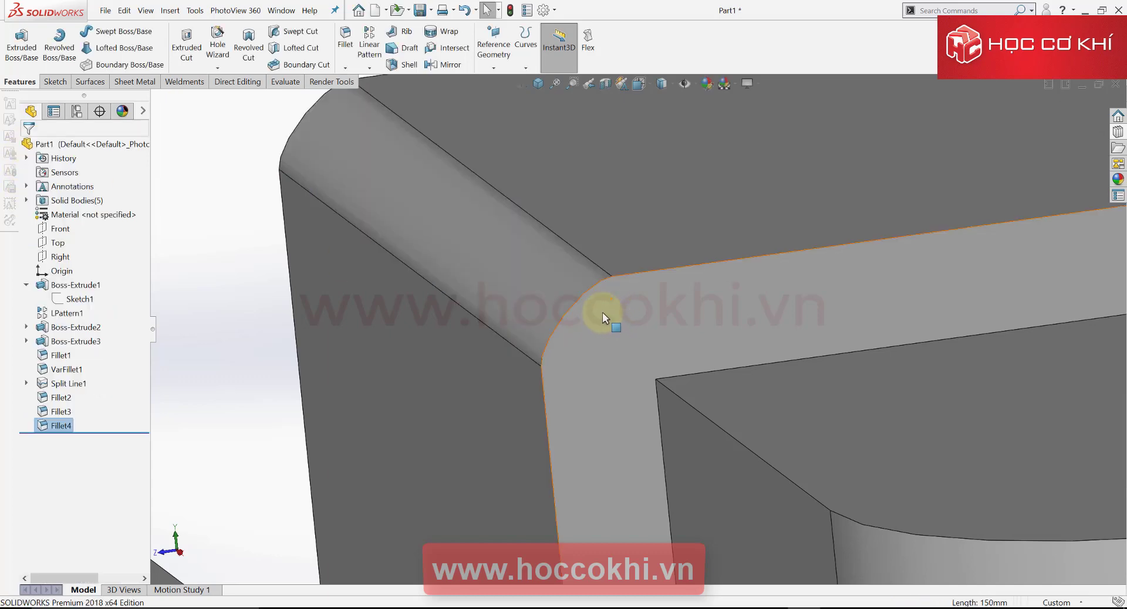
mouse_move(594, 307)
middle_down()
mouse_move(593, 262)
mouse_move(578, 307)
mouse_move(468, 195)
middle_up()
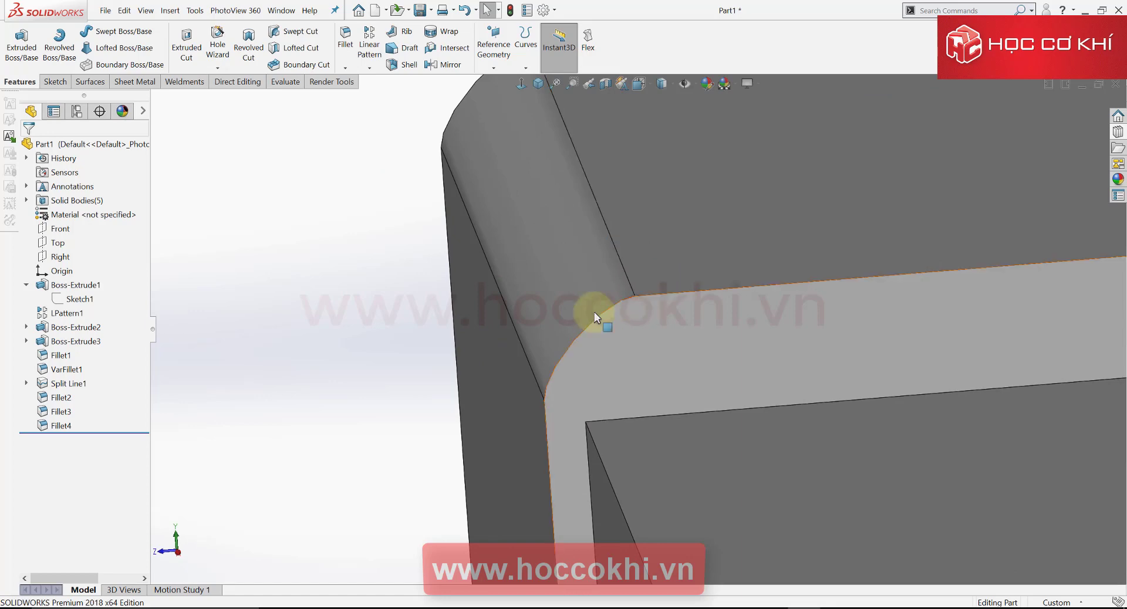
mouse_move(399, 306)
middle_down()
mouse_move(616, 310)
mouse_move(583, 302)
mouse_move(592, 279)
mouse_move(611, 302)
mouse_move(787, 269)
mouse_move(782, 319)
mouse_move(722, 328)
mouse_move(649, 227)
middle_up()
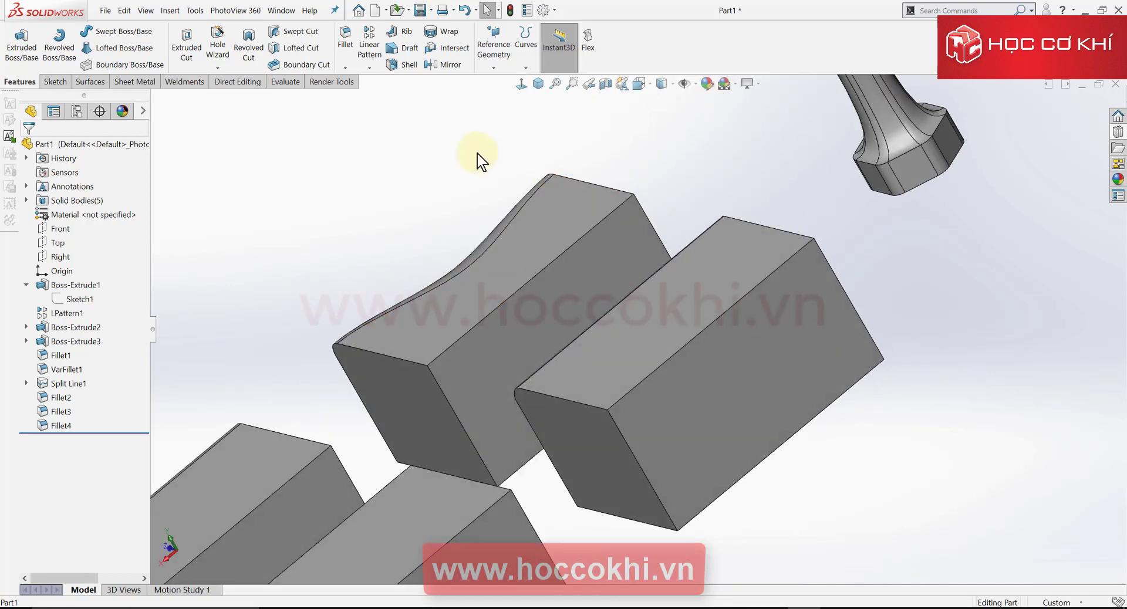
- Start a new fillet on the next box's top edge
click(345, 42)
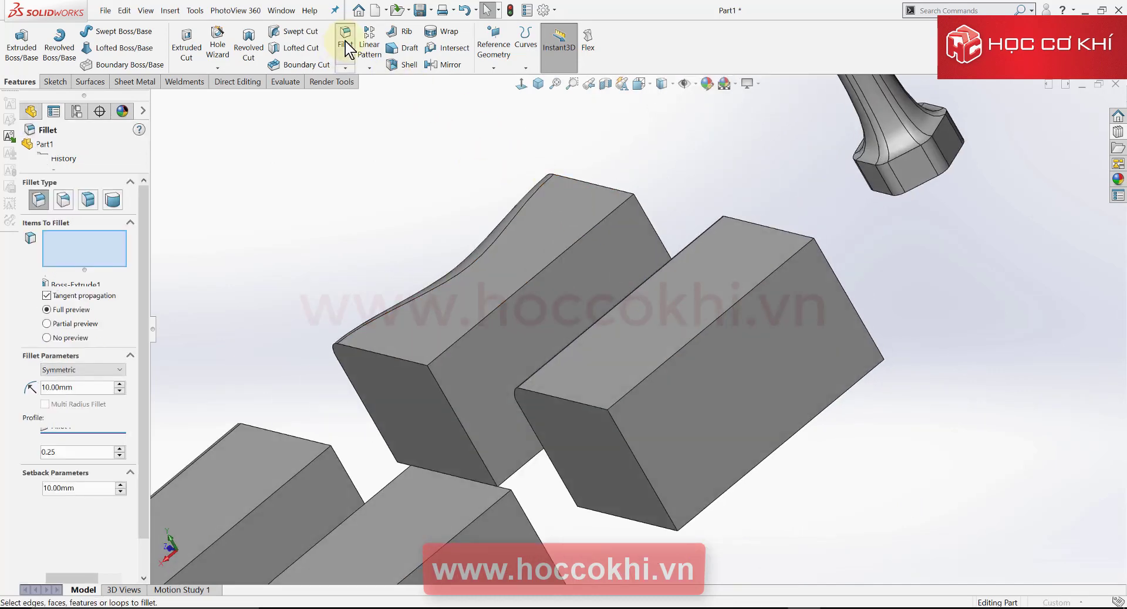
click(718, 318)
middle_drag(617, 410, 692, 383)
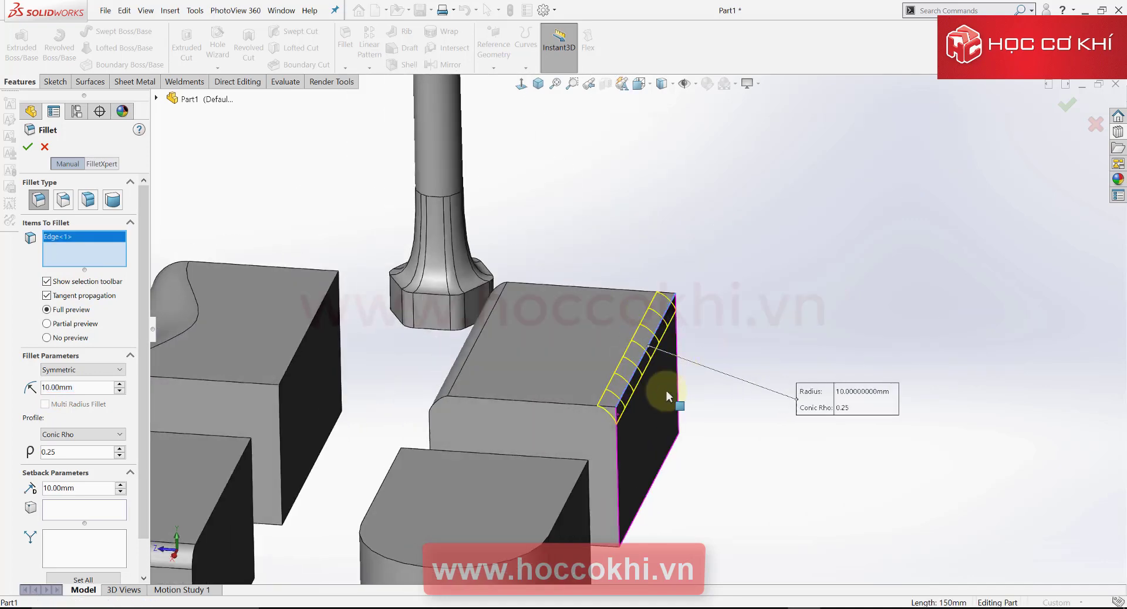
scroll(667, 390, down, 3)
scroll(597, 427, down, 3)
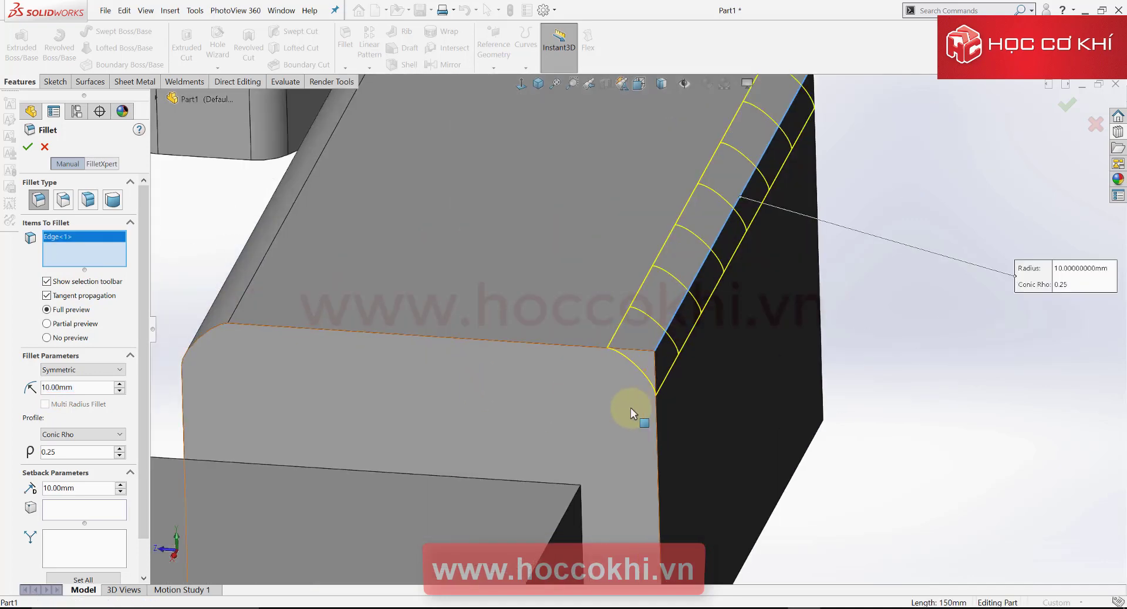
- Apply an asymmetric elliptic fillet with Radius 1 20 mm and Radius 2 40 mm
click(101, 371)
click(55, 388)
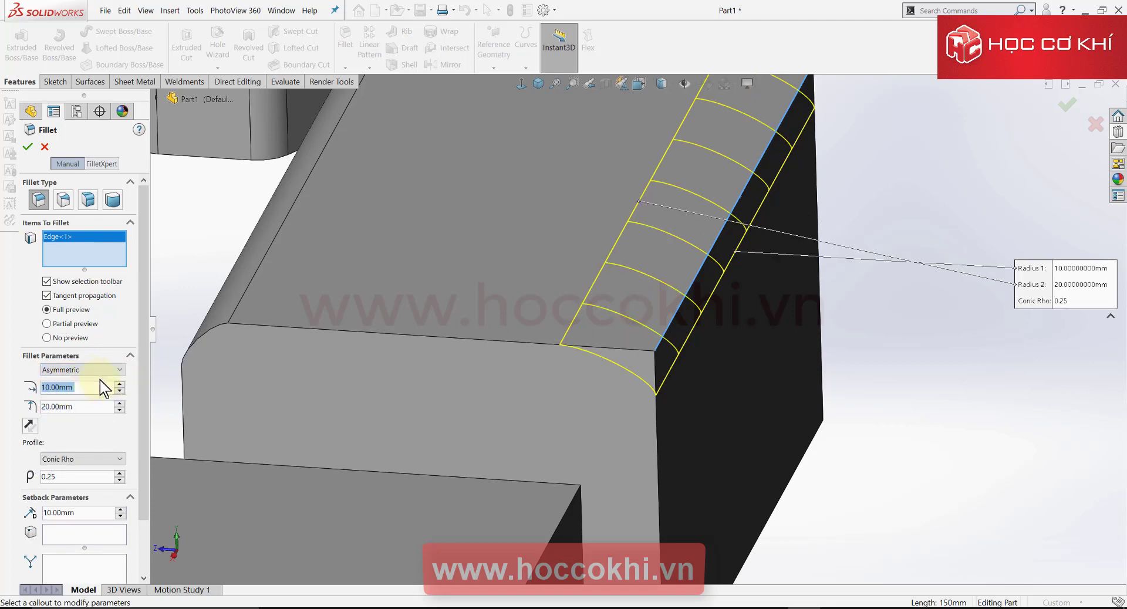
click(119, 384)
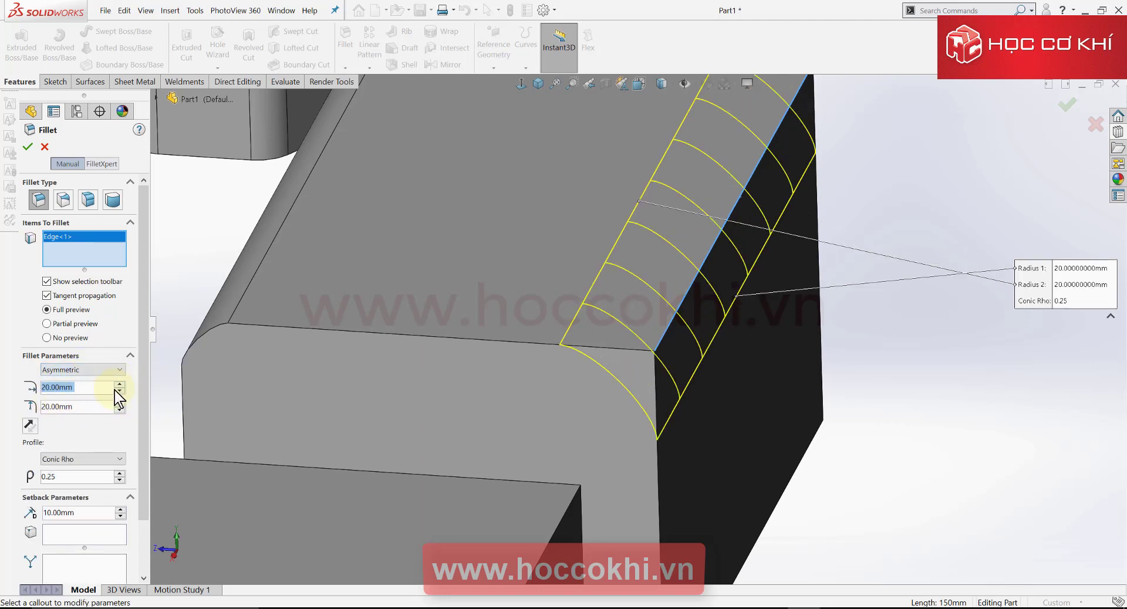
click(120, 403)
click(120, 403)
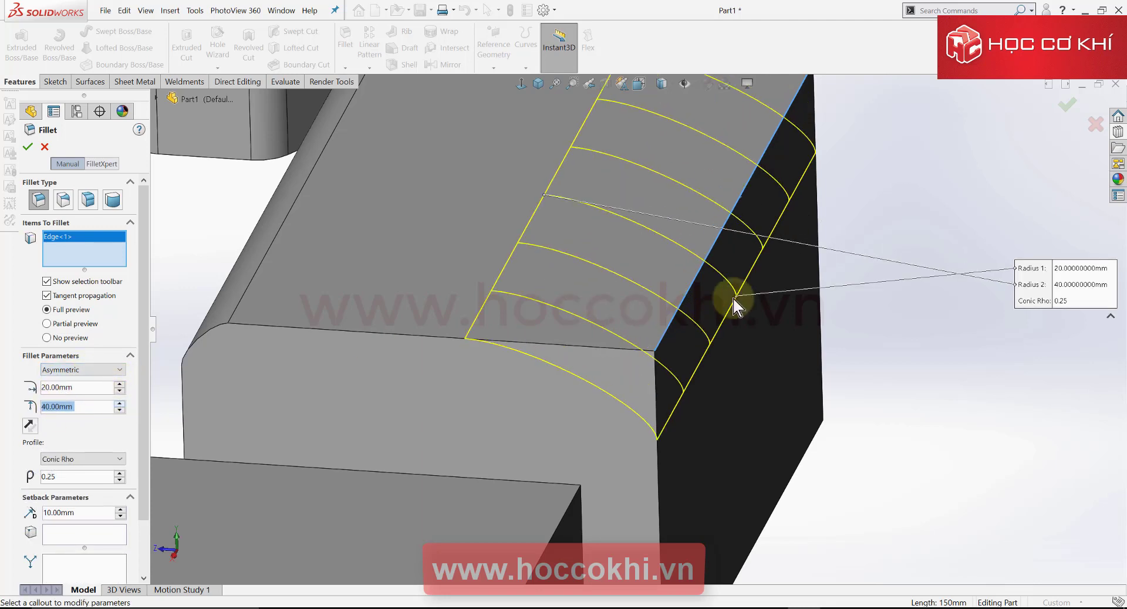
mouse_move(648, 329)
middle_down()
mouse_move(649, 203)
mouse_move(667, 289)
mouse_move(685, 315)
mouse_move(440, 335)
mouse_move(77, 496)
middle_up()
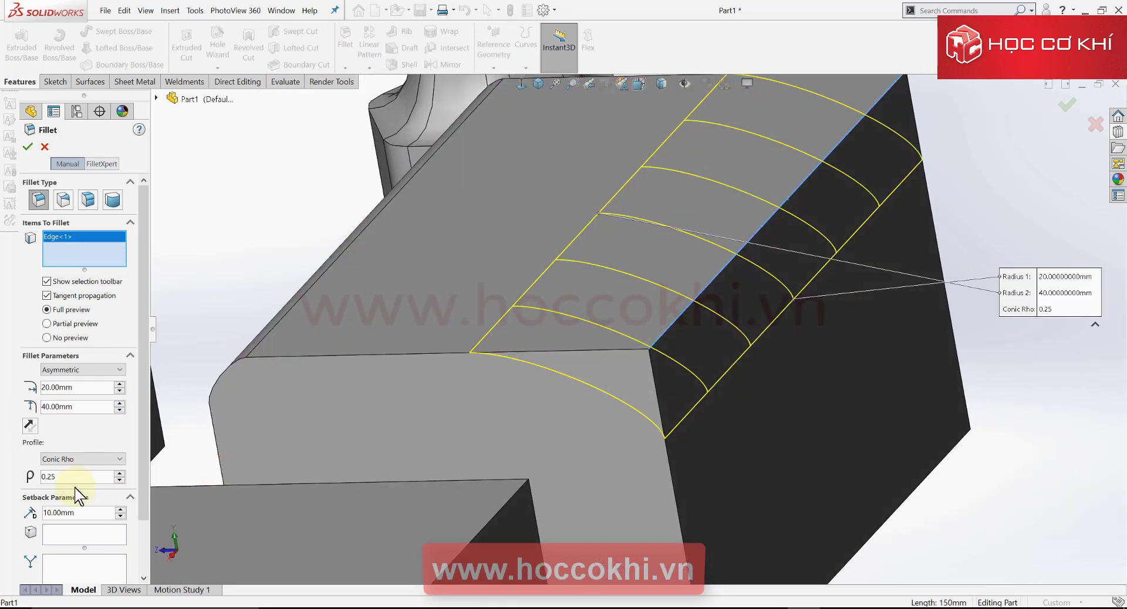
click(76, 460)
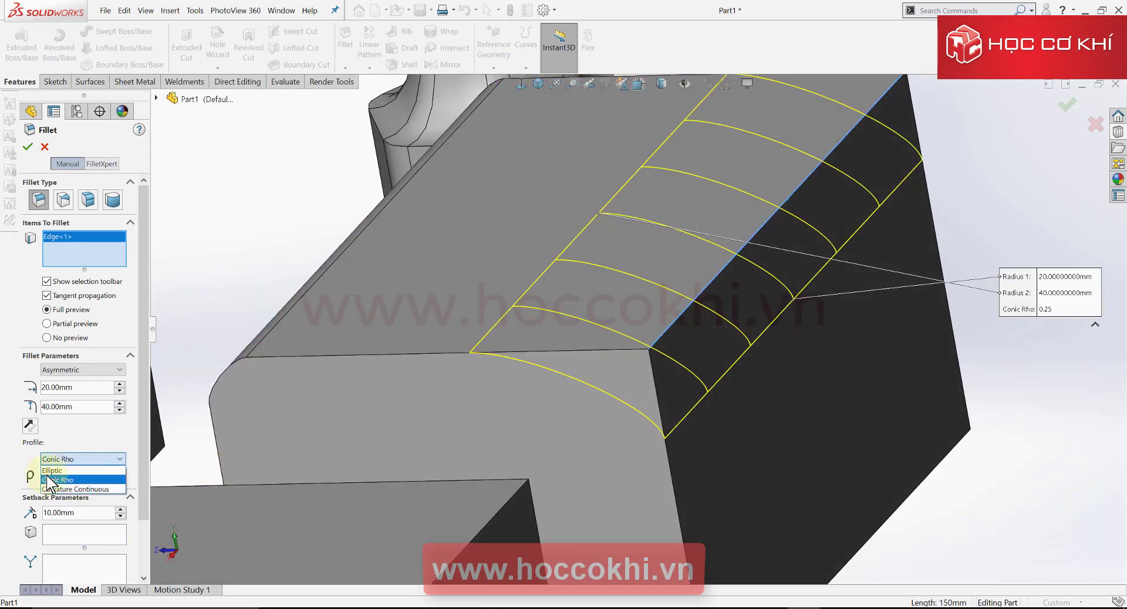
click(83, 471)
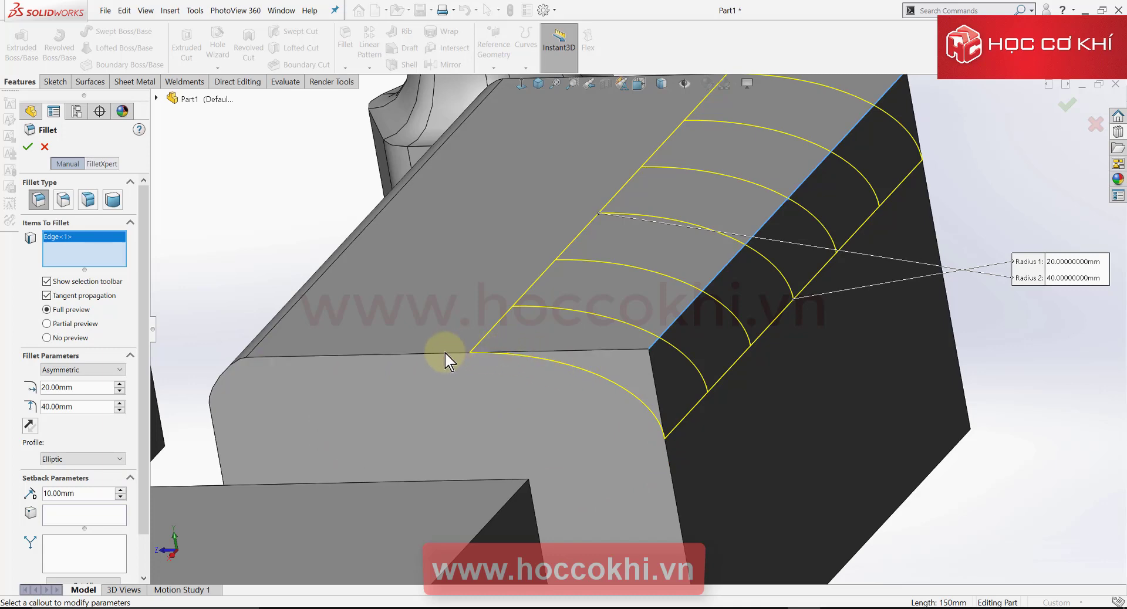
click(28, 148)
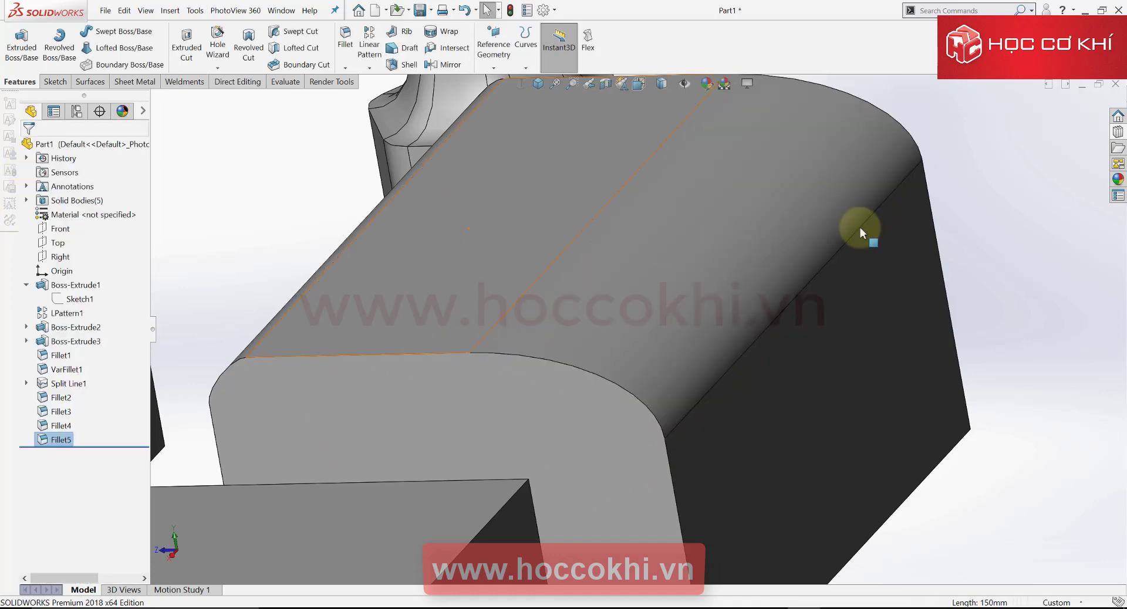
- Inspect the new fillet, then return to the isometric view of all bodies
middle_drag(728, 276, 718, 447)
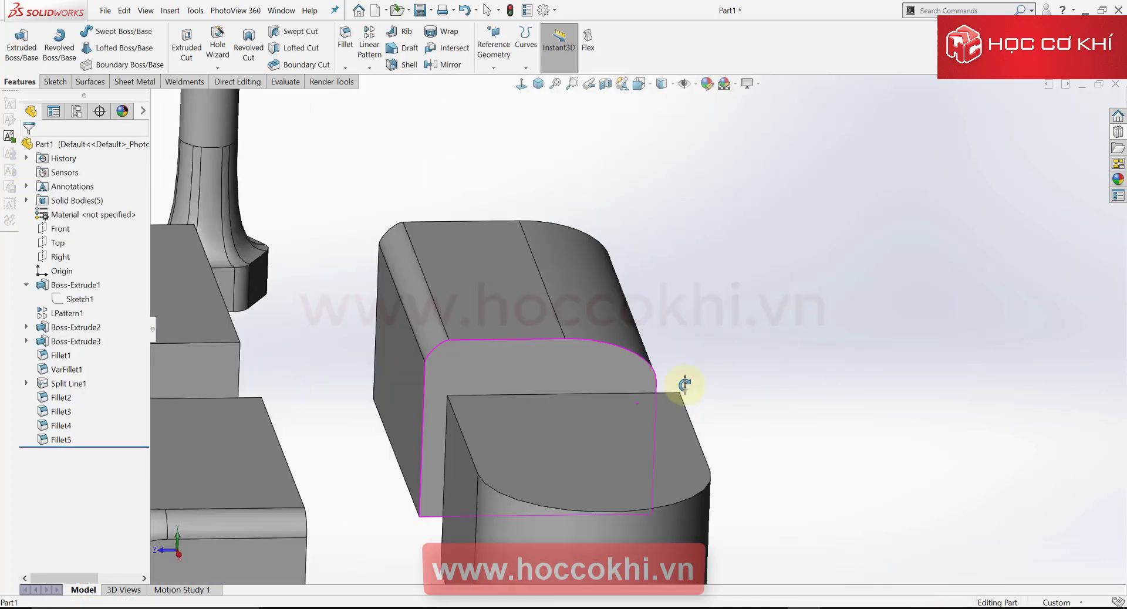
scroll(717, 447, up, 3)
scroll(710, 399, up, 2)
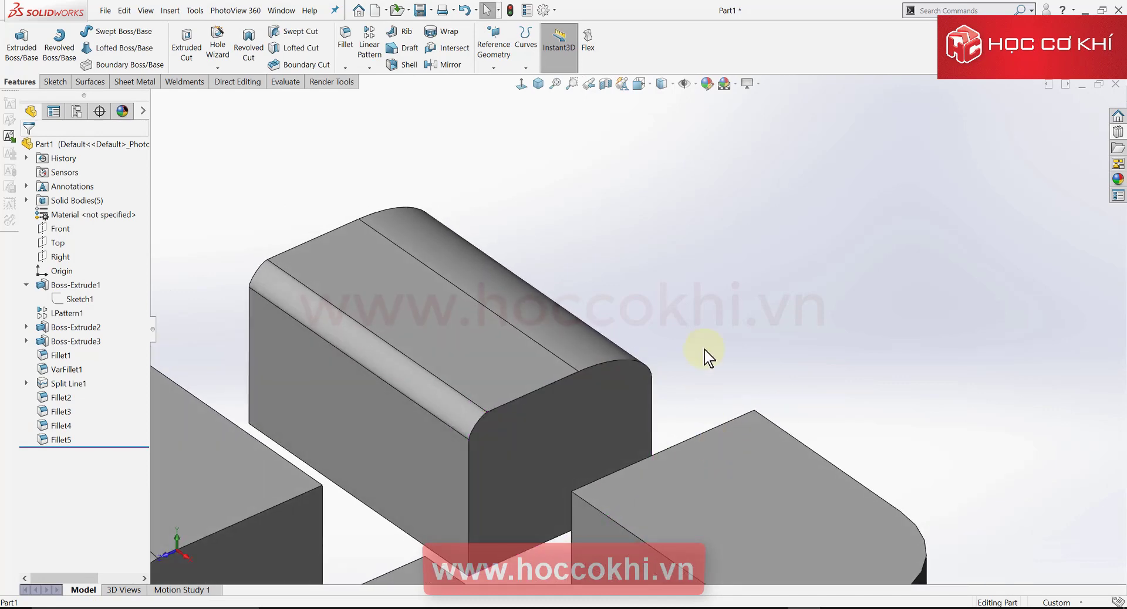
scroll(704, 351, up, 3)
scroll(607, 400, down, 1)
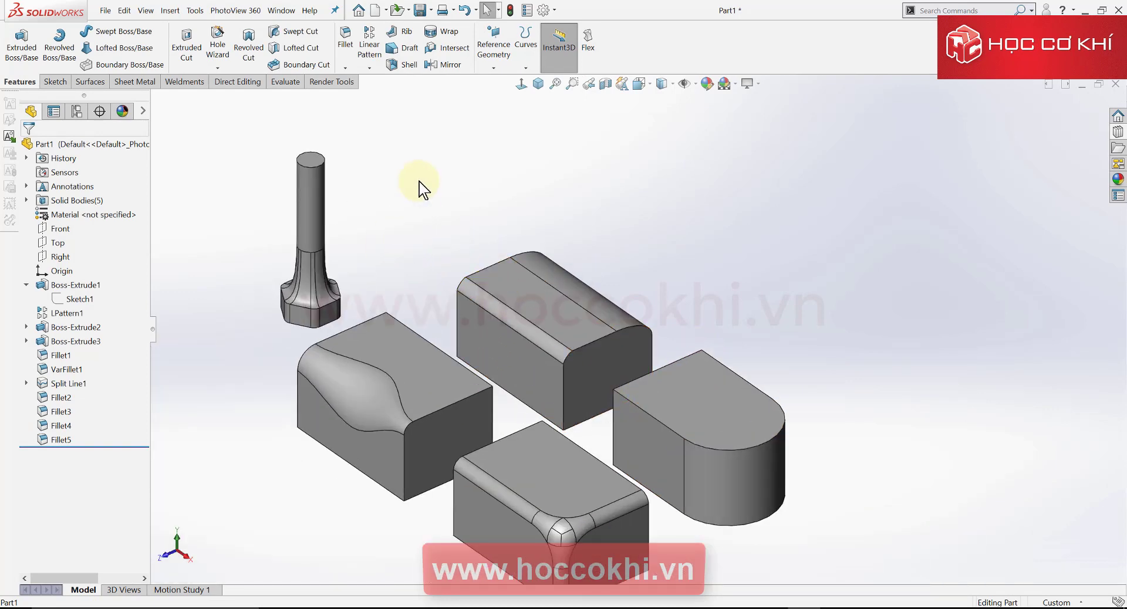
click(537, 84)
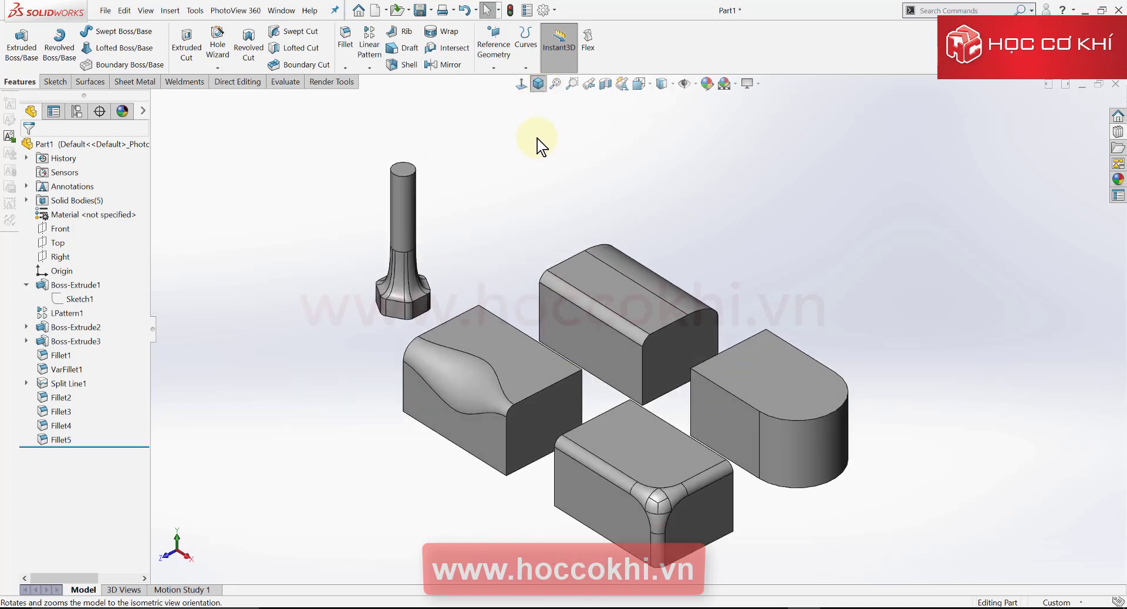
scroll(835, 453, down, 1)
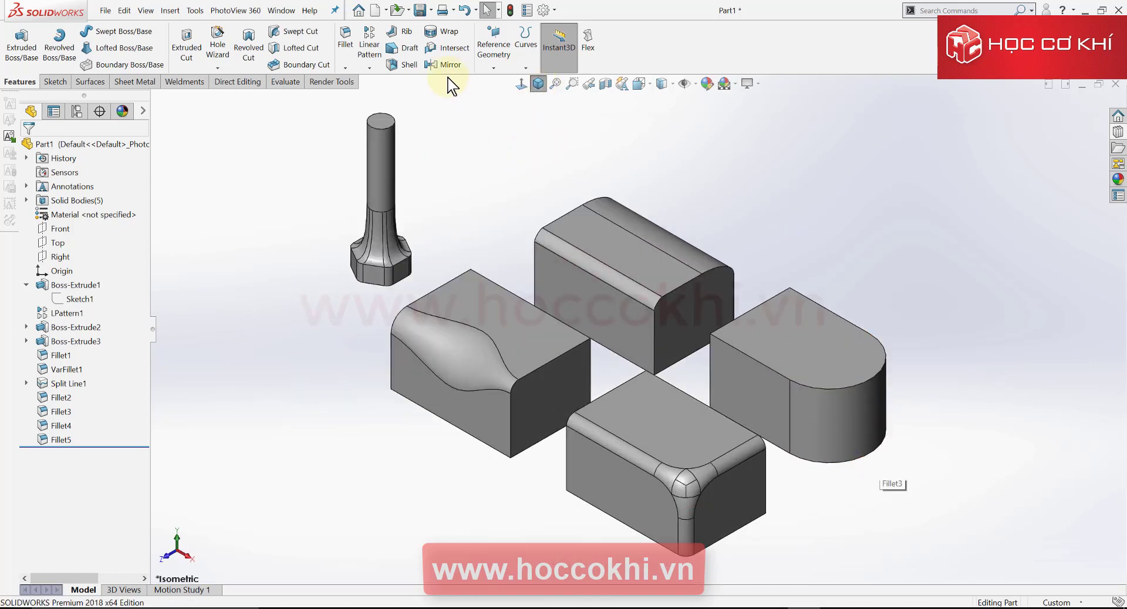
- Start a new fillet with Symmetric distance and Circular profile
click(345, 38)
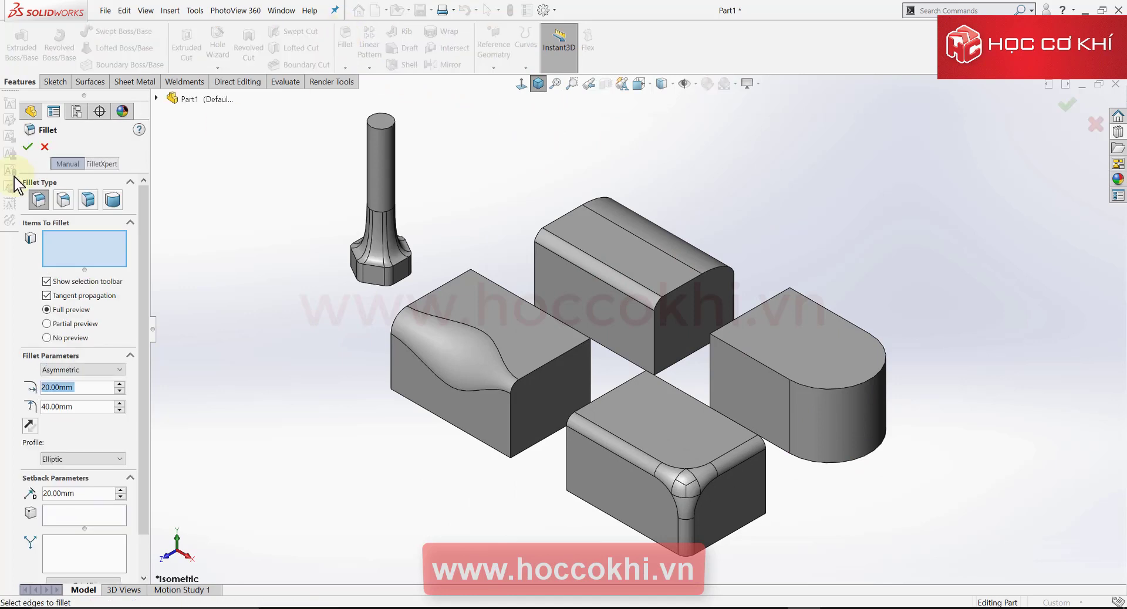
click(113, 370)
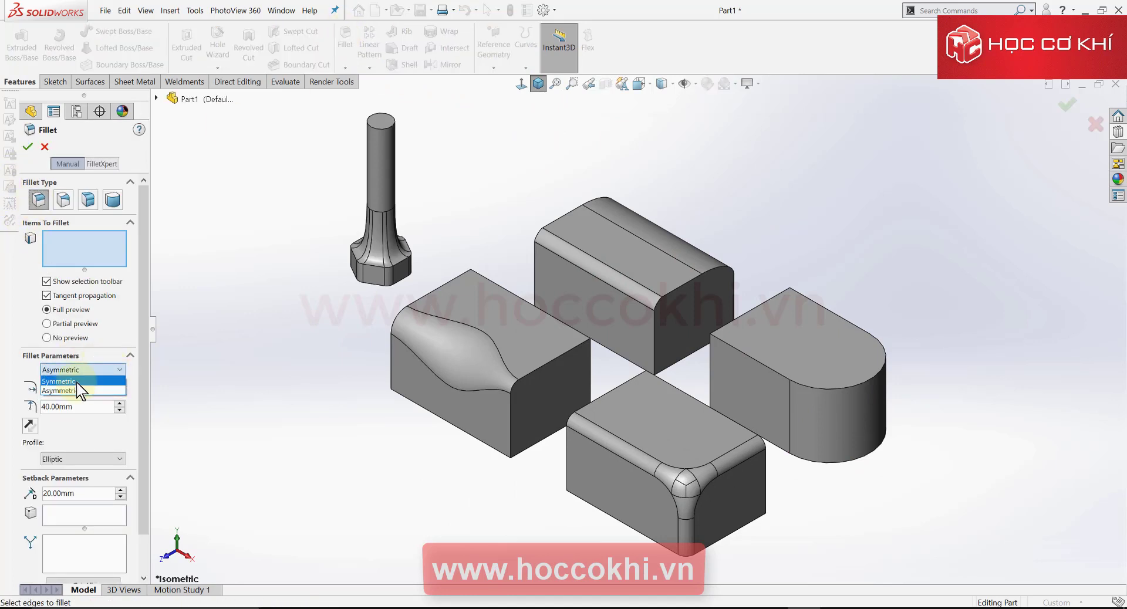
click(112, 379)
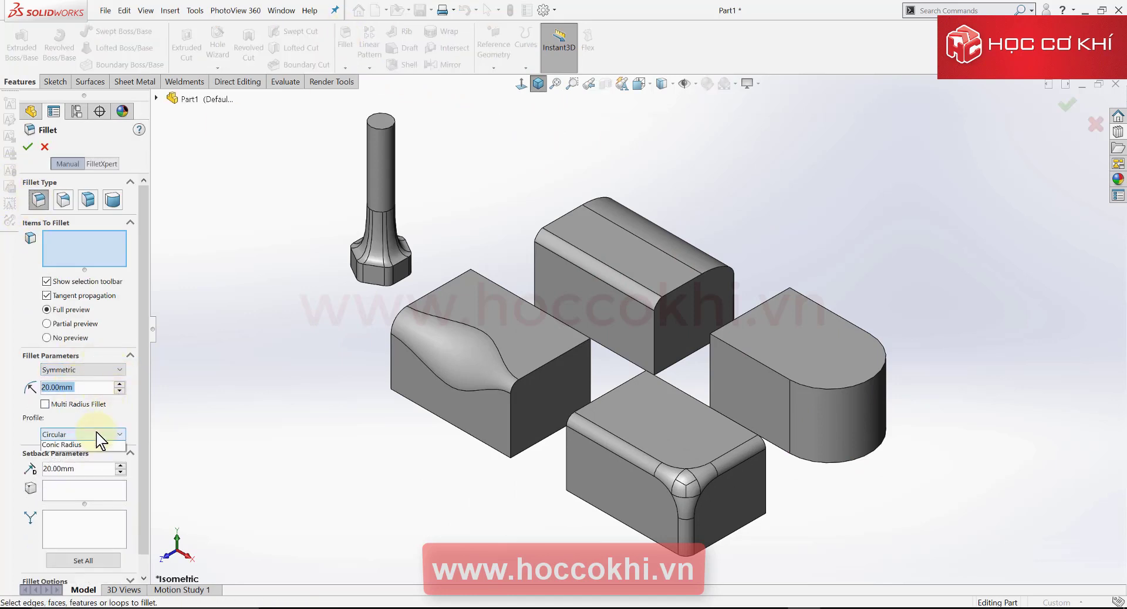
click(97, 434)
click(70, 447)
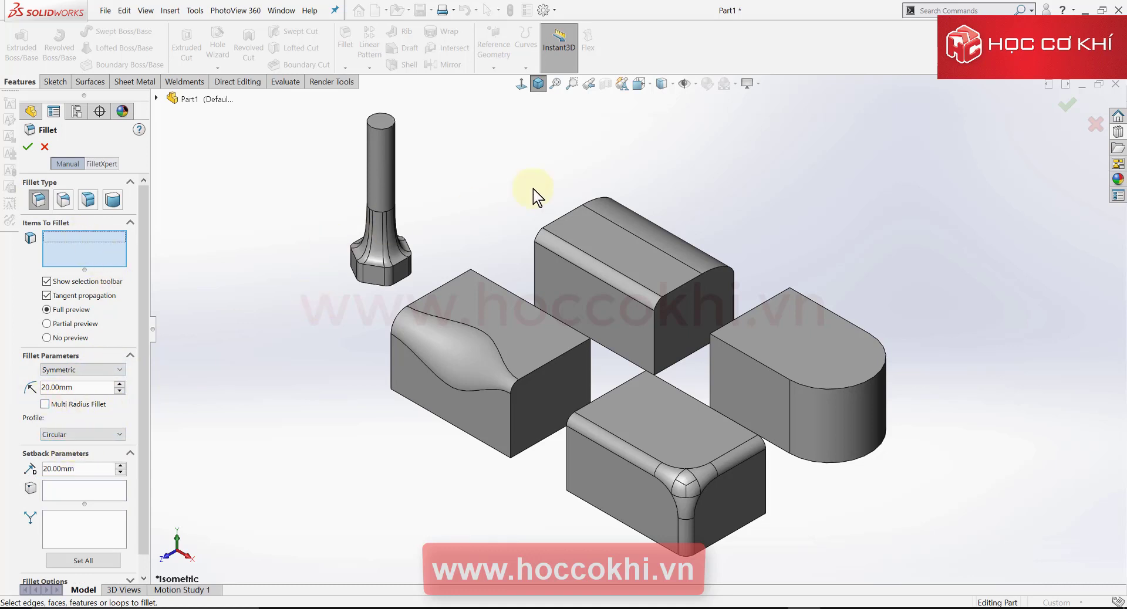
- Round the box's four edges with a 10 mm fillet
middle_drag(332, 309, 262, 372)
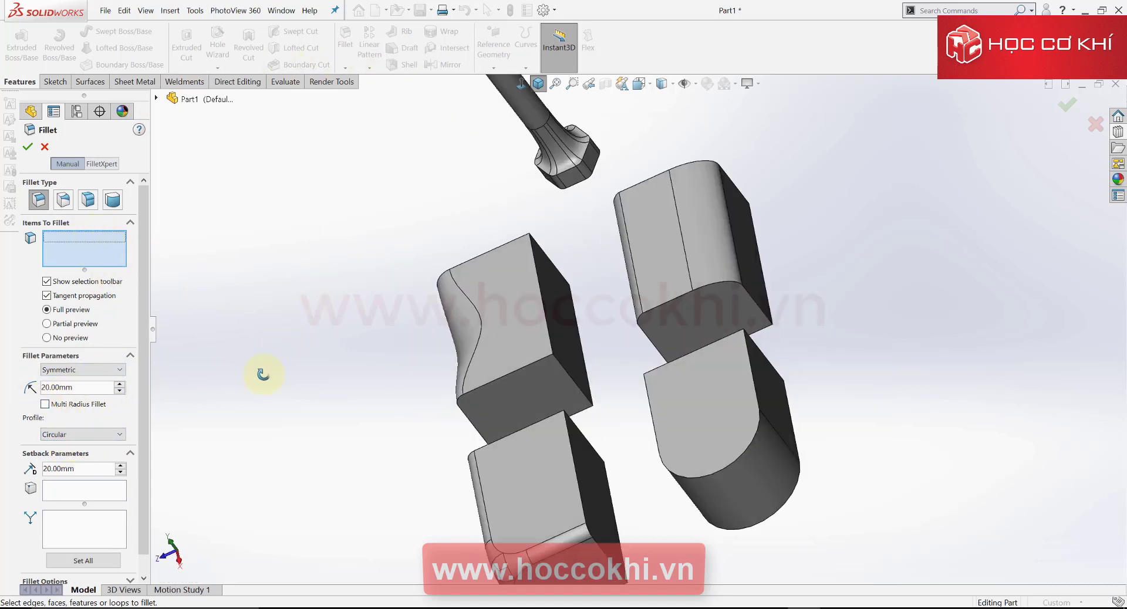
click(540, 264)
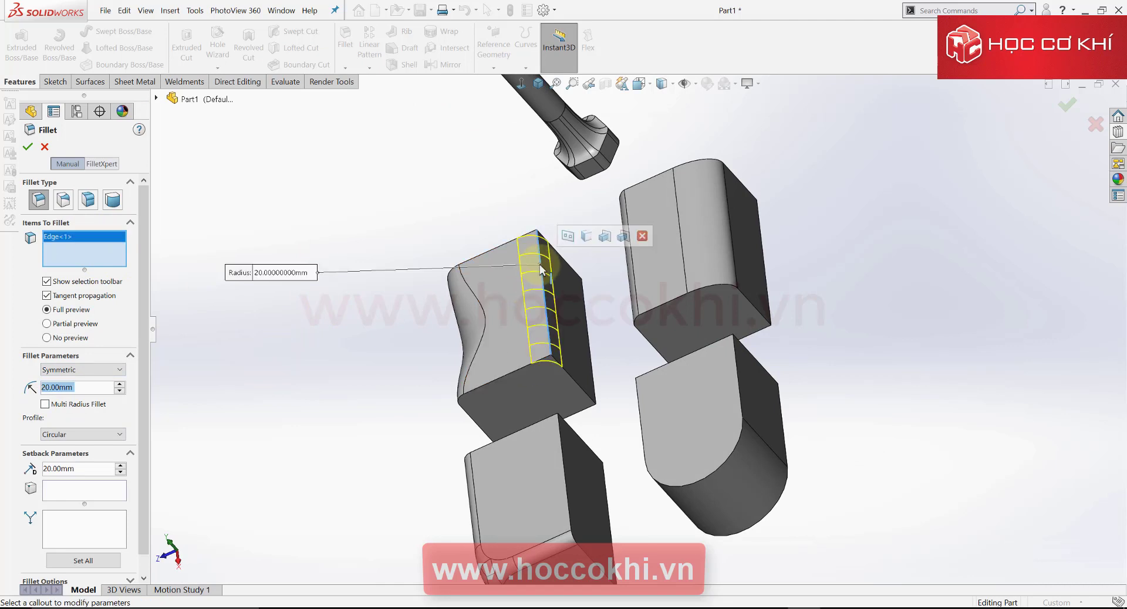
click(567, 372)
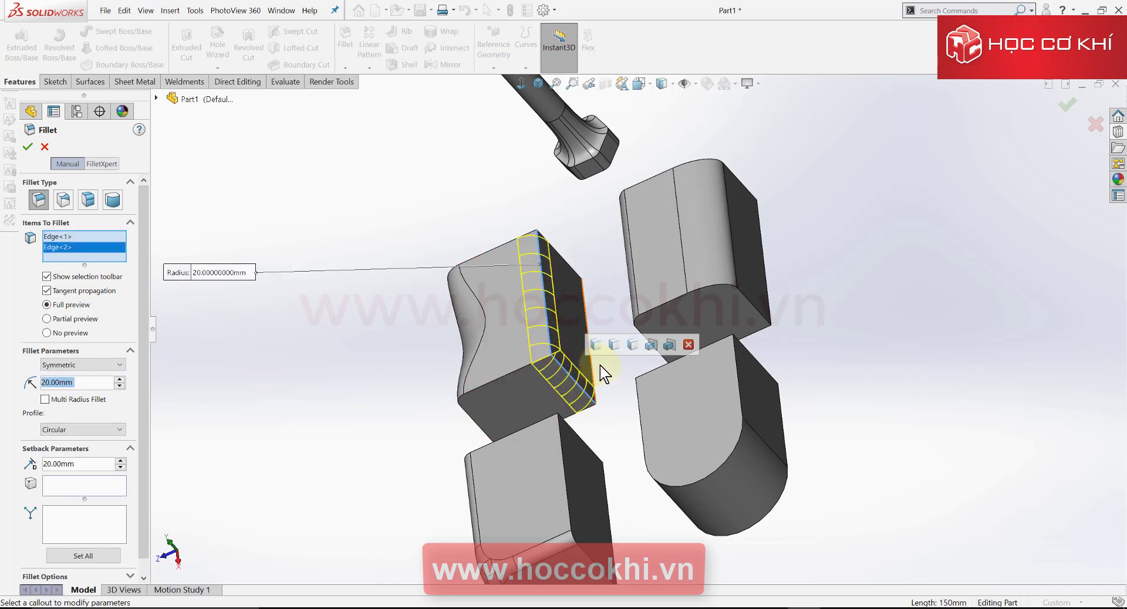
click(585, 315)
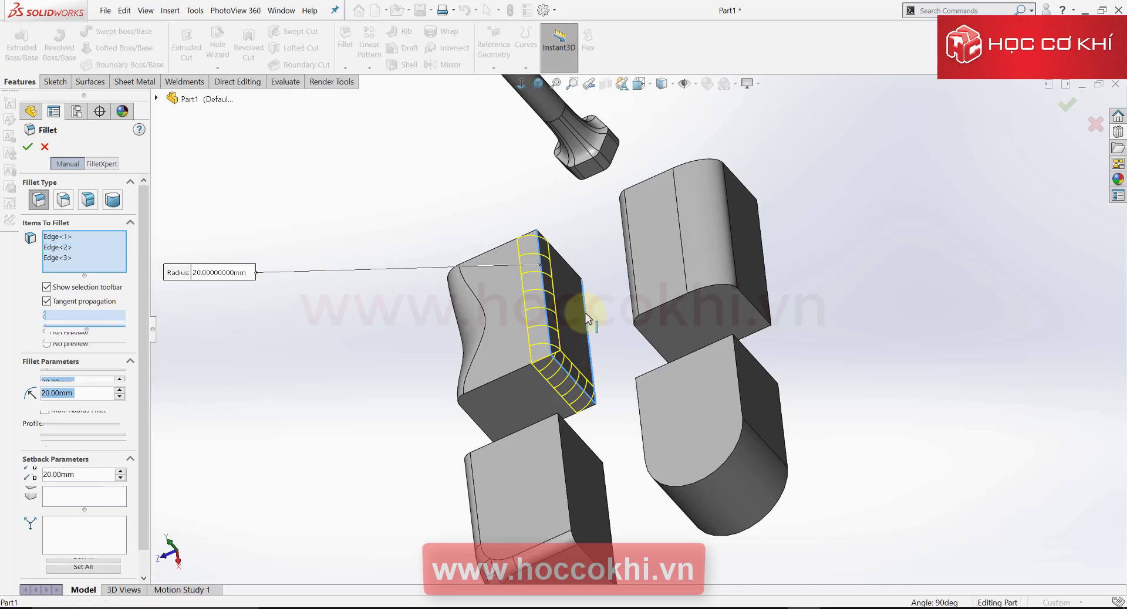
click(569, 268)
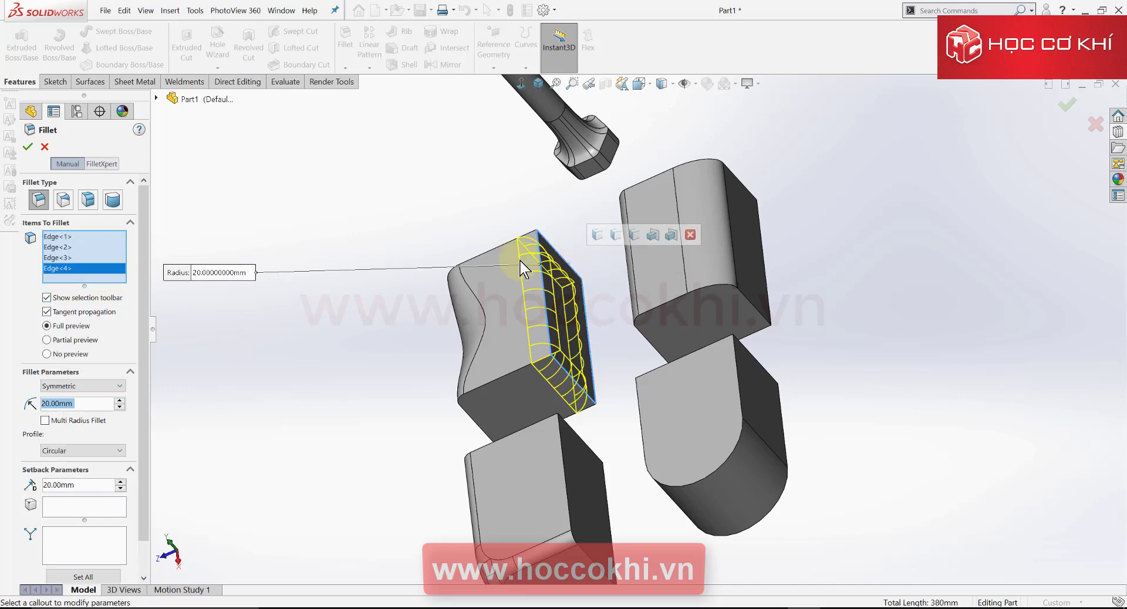
mouse_move(610, 314)
middle_down()
mouse_move(614, 295)
mouse_move(741, 420)
mouse_move(466, 276)
middle_up()
scroll(741, 419, up, 3)
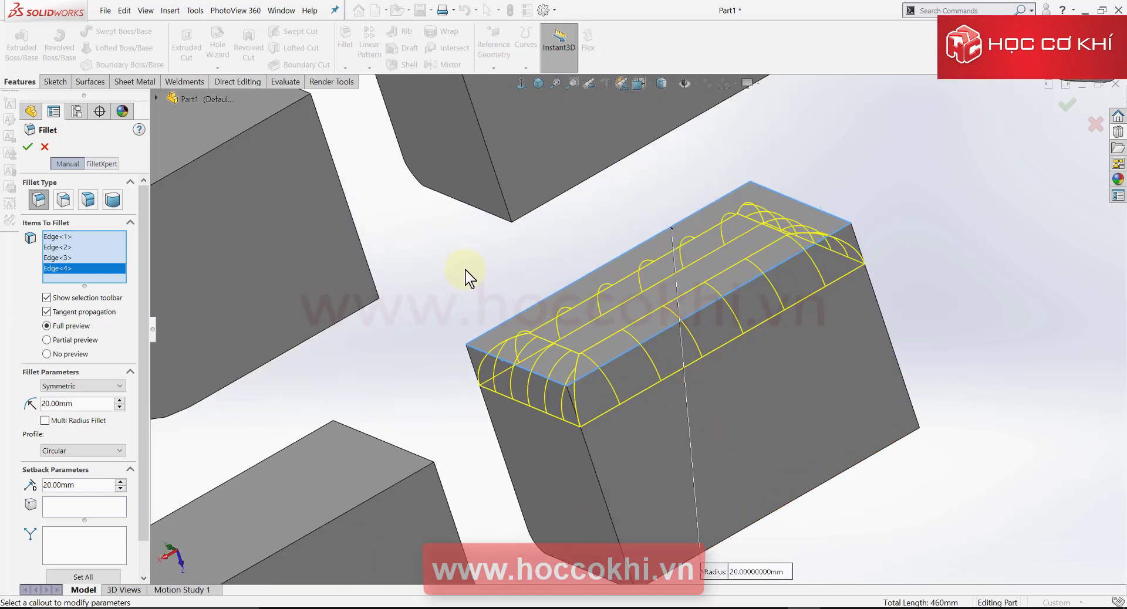
click(121, 409)
mouse_move(652, 329)
middle_down()
mouse_move(749, 366)
mouse_move(575, 394)
middle_up()
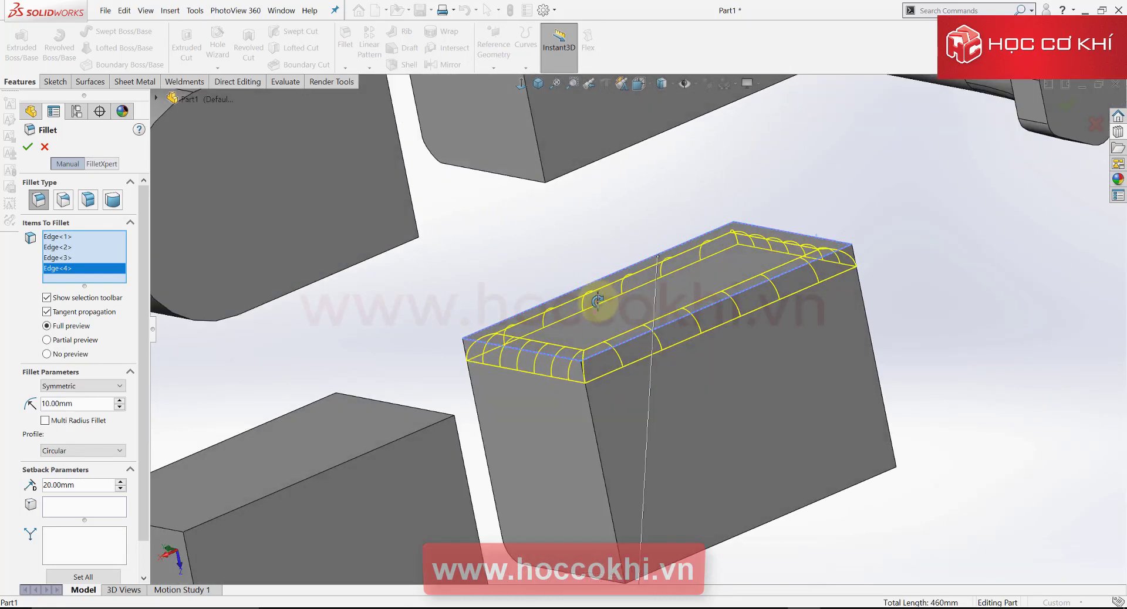
scroll(576, 394, down, 2)
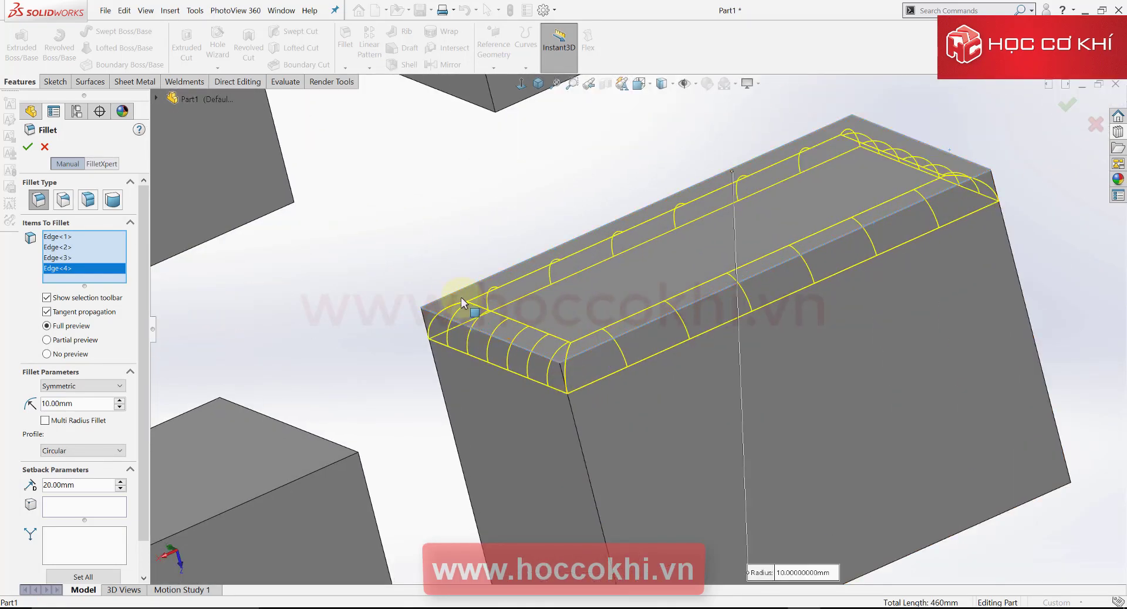
click(28, 148)
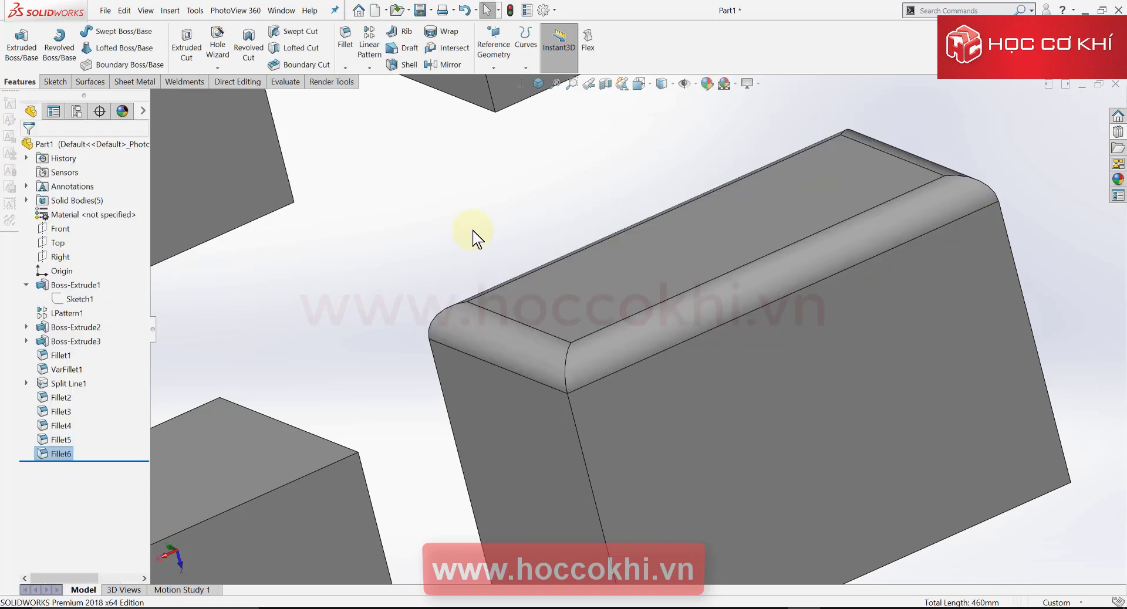
- Check the new fillet face's radius, then return to the isometric view (Ctrl+7)
mouse_move(649, 360)
middle_down()
mouse_move(777, 357)
mouse_move(518, 244)
middle_up()
click(513, 219)
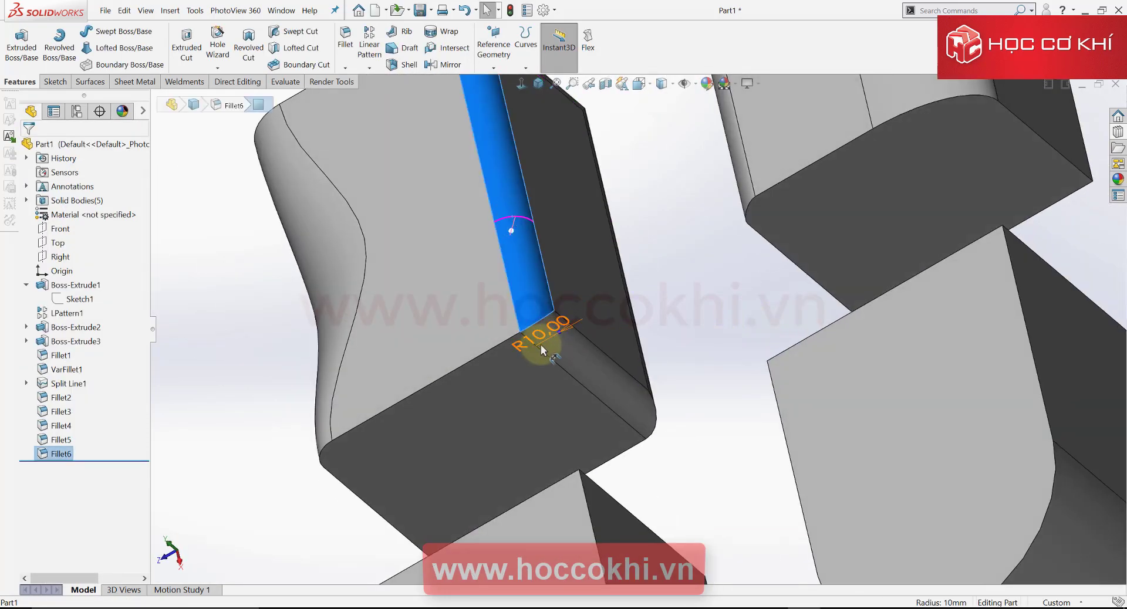
click(656, 258)
key(ctrl+7)
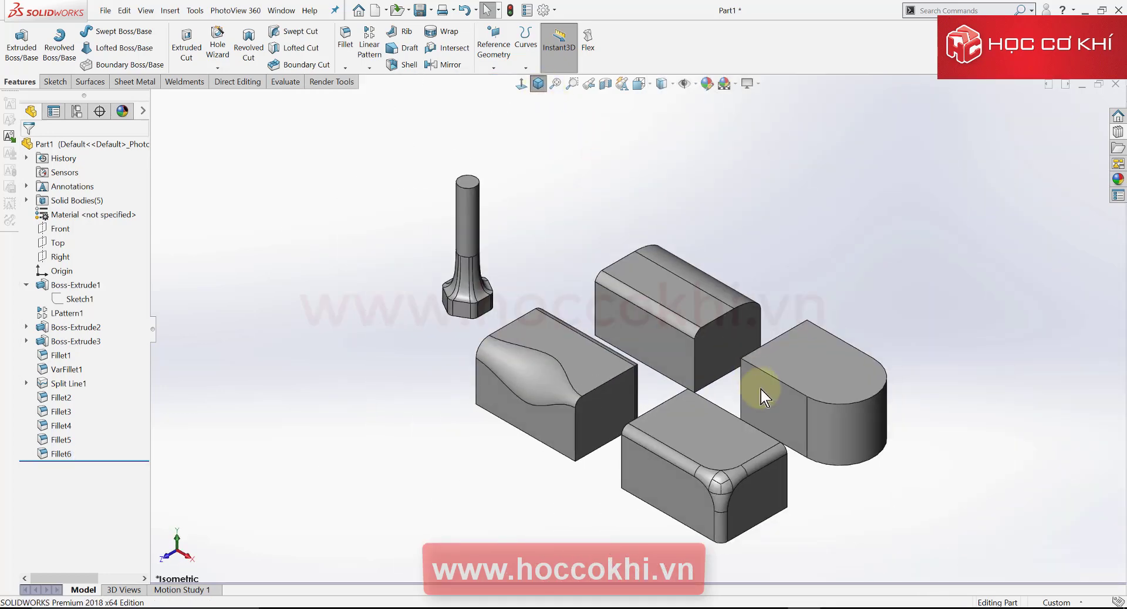
- Reset the part to isometric view and scroll the hoccokhi.vn homepage to its course cards
click(539, 85)
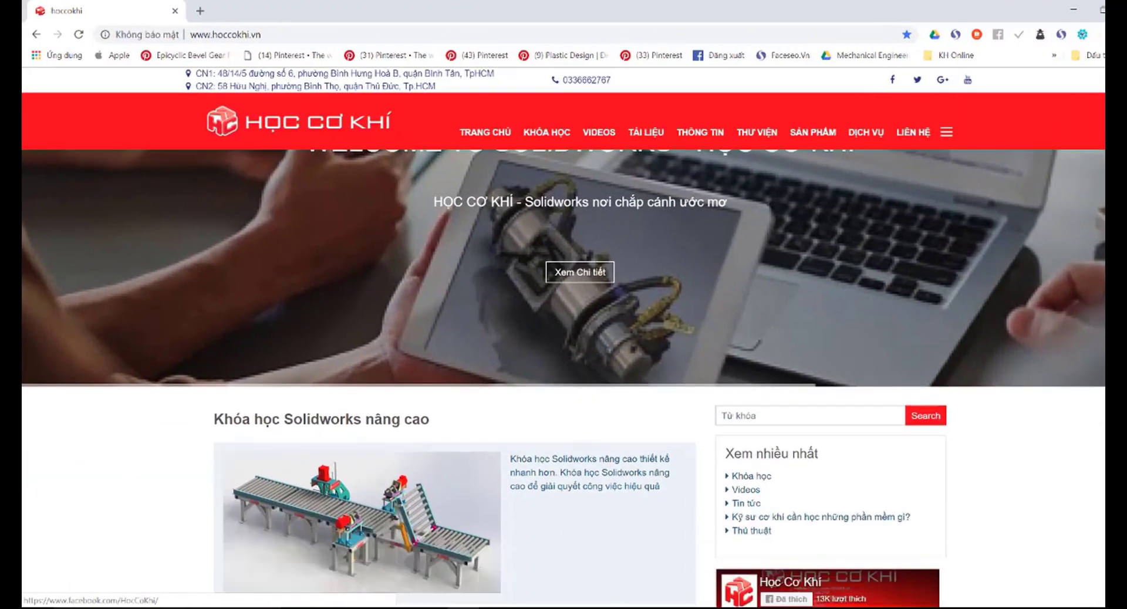
scroll(563, 376, down, 5)
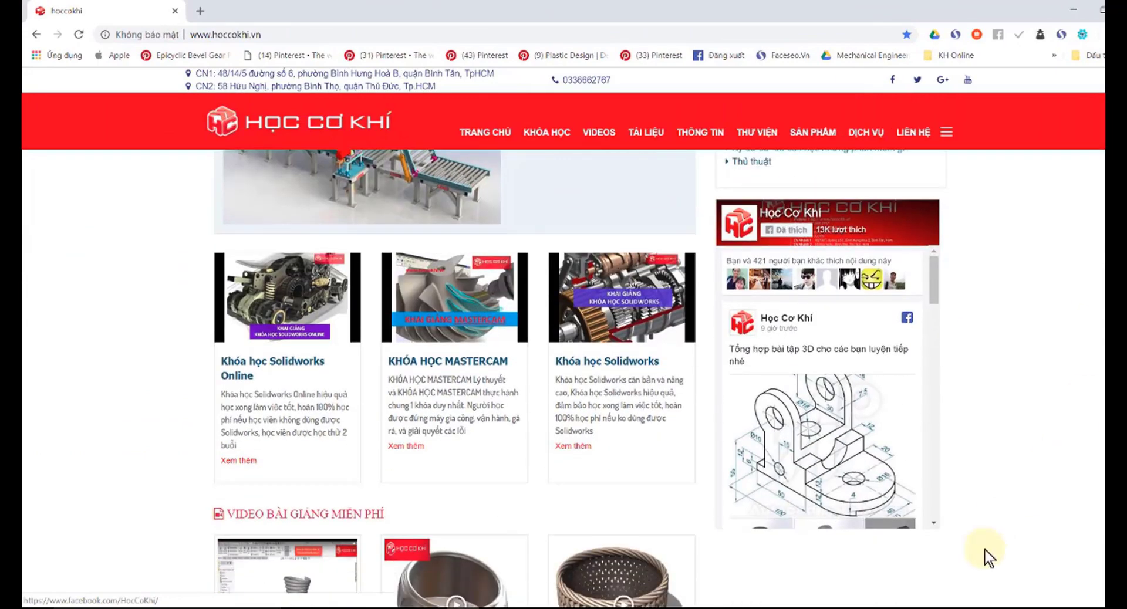